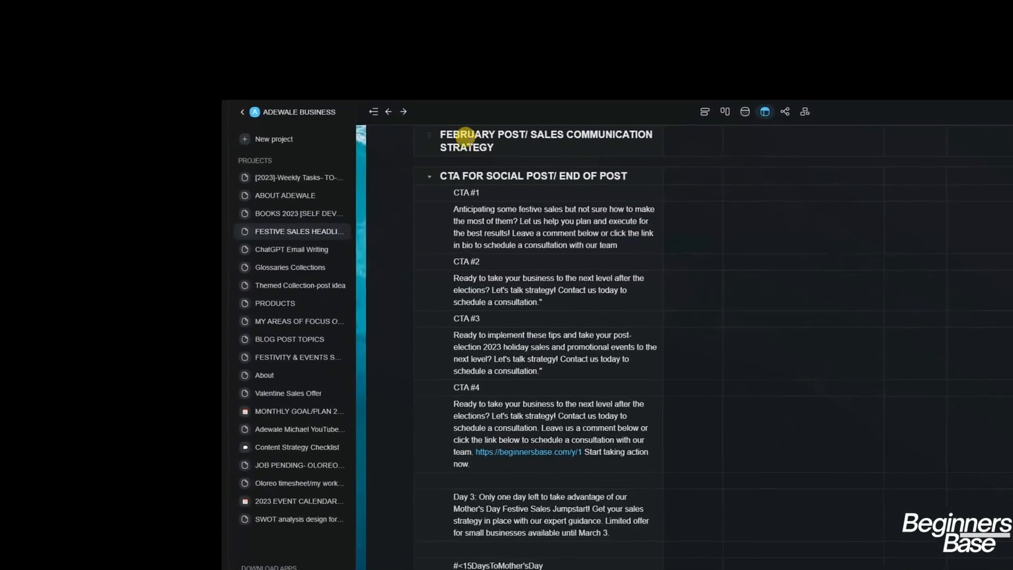
Scroll through the Taskade headline list to find items 13 and 14
{"action": "scroll", "coordinate": [430, 156], "scroll_direction": "down", "scroll_amount": 10}
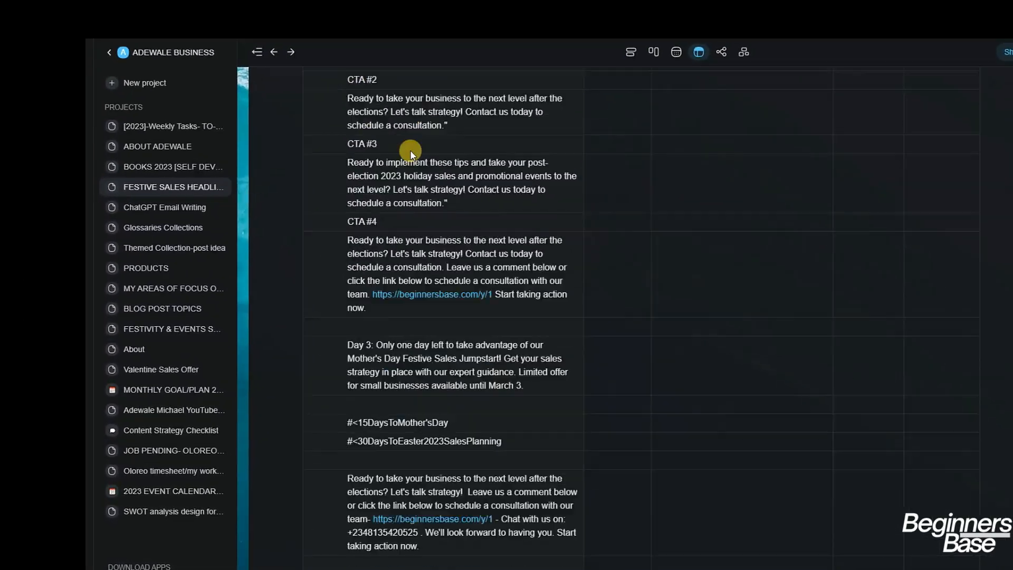
{"action": "scroll", "coordinate": [330, 109], "scroll_direction": "down", "scroll_amount": 10}
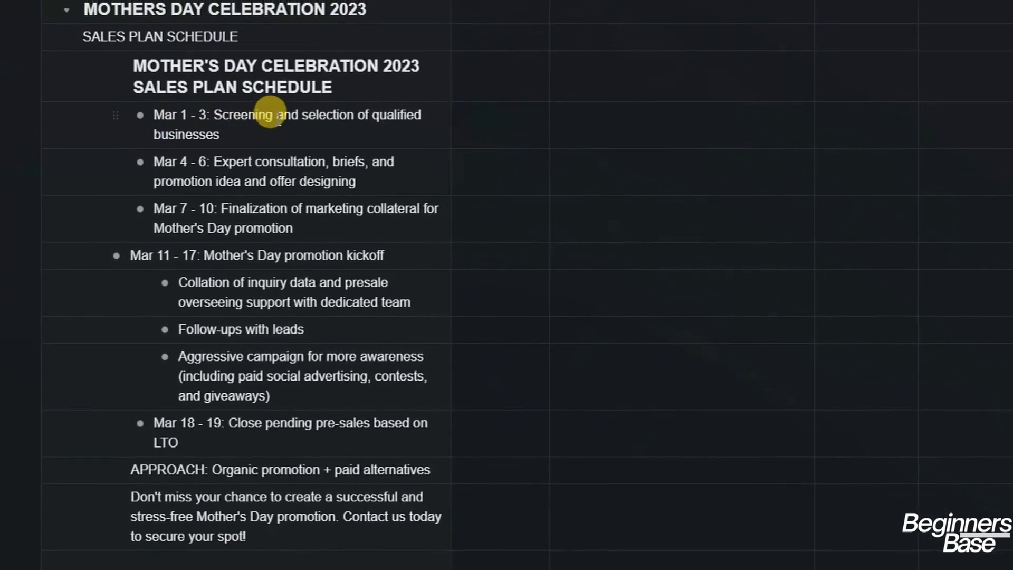
{"action": "scroll", "coordinate": [272, 129], "scroll_direction": "down", "scroll_amount": 6}
{"action": "scroll", "coordinate": [272, 130], "scroll_direction": "up", "scroll_amount": 2}
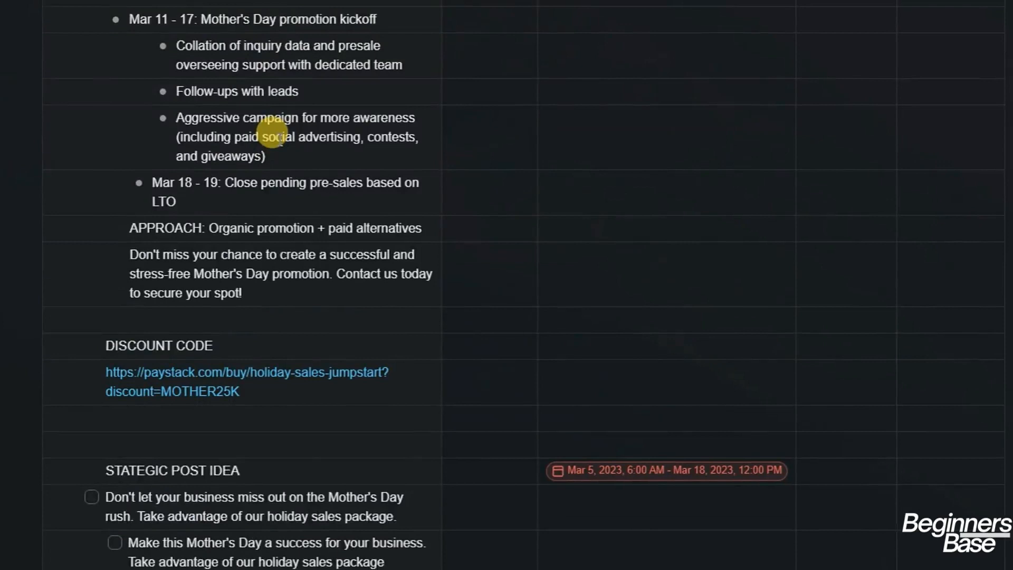
{"action": "scroll", "coordinate": [267, 136], "scroll_direction": "down", "scroll_amount": 7}
{"action": "scroll", "coordinate": [269, 138], "scroll_direction": "down", "scroll_amount": 3}
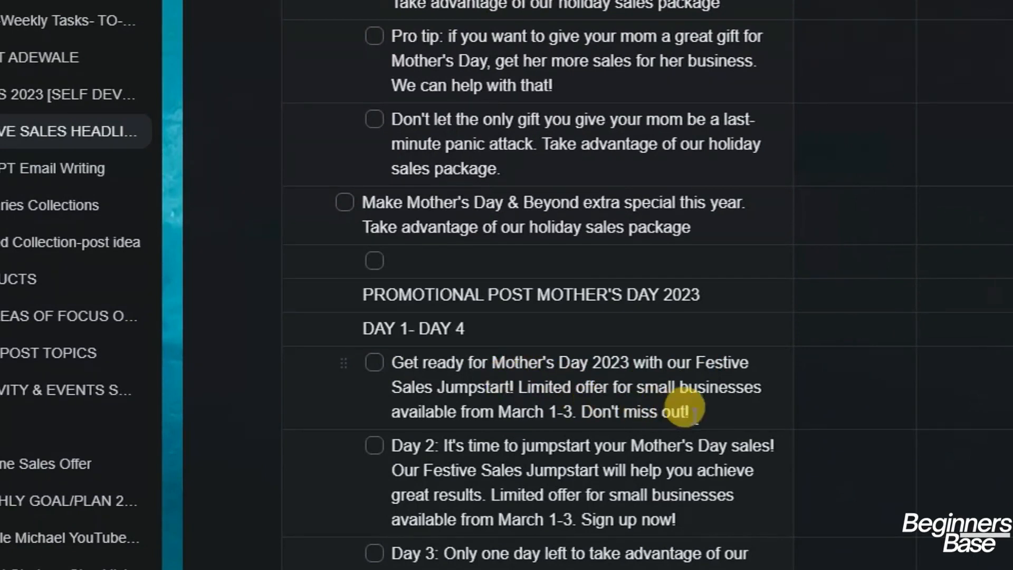
{"action": "scroll", "coordinate": [705, 402], "scroll_direction": "down", "scroll_amount": 10}
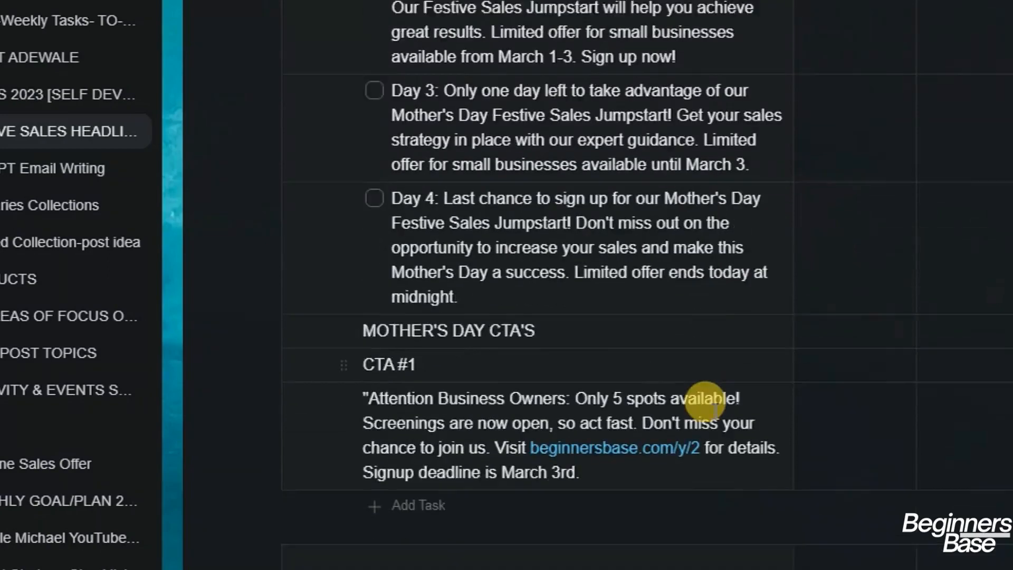
{"action": "scroll", "coordinate": [715, 411], "scroll_direction": "up", "scroll_amount": 15}
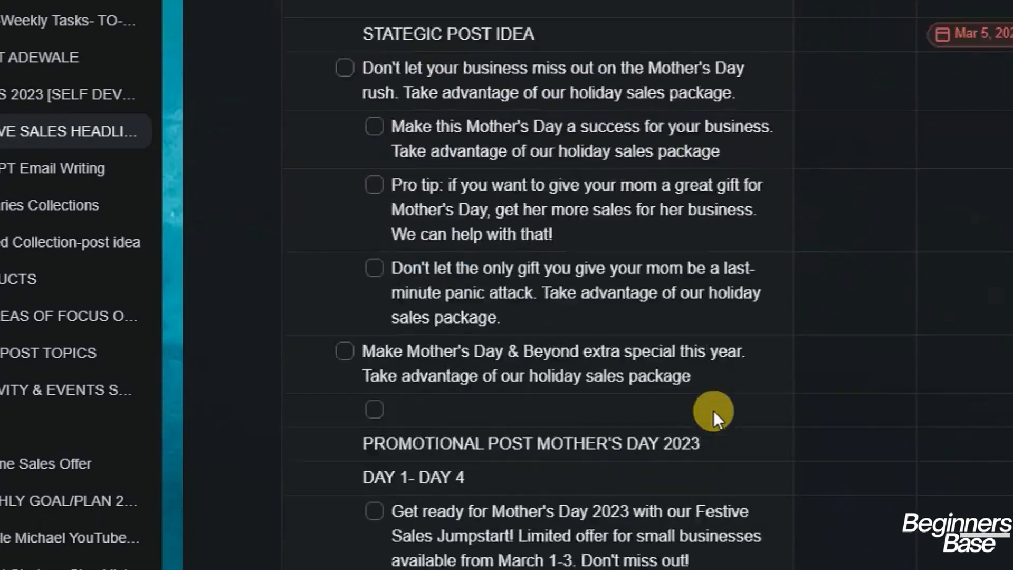
{"action": "scroll", "coordinate": [713, 411], "scroll_direction": "up", "scroll_amount": 10}
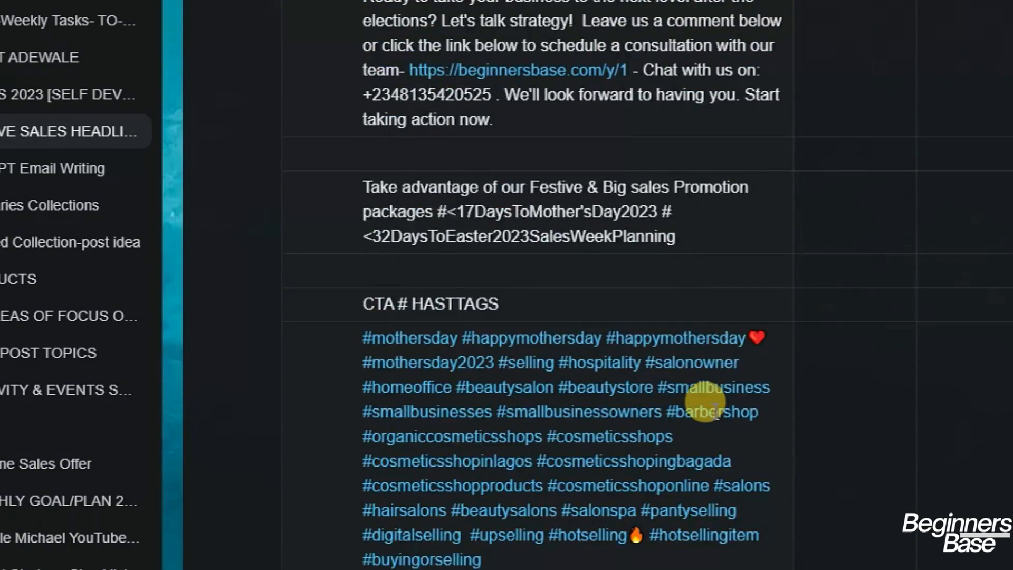
{"action": "scroll", "coordinate": [714, 410], "scroll_direction": "up", "scroll_amount": 5}
{"action": "scroll", "coordinate": [713, 411], "scroll_direction": "down", "scroll_amount": 15}
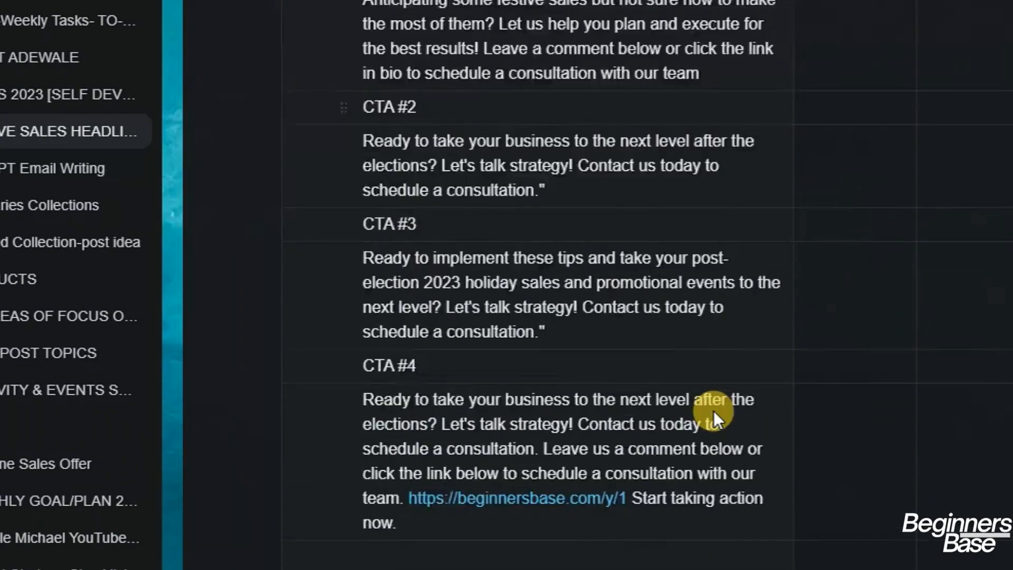
{"action": "scroll", "coordinate": [713, 411], "scroll_direction": "down", "scroll_amount": 20}
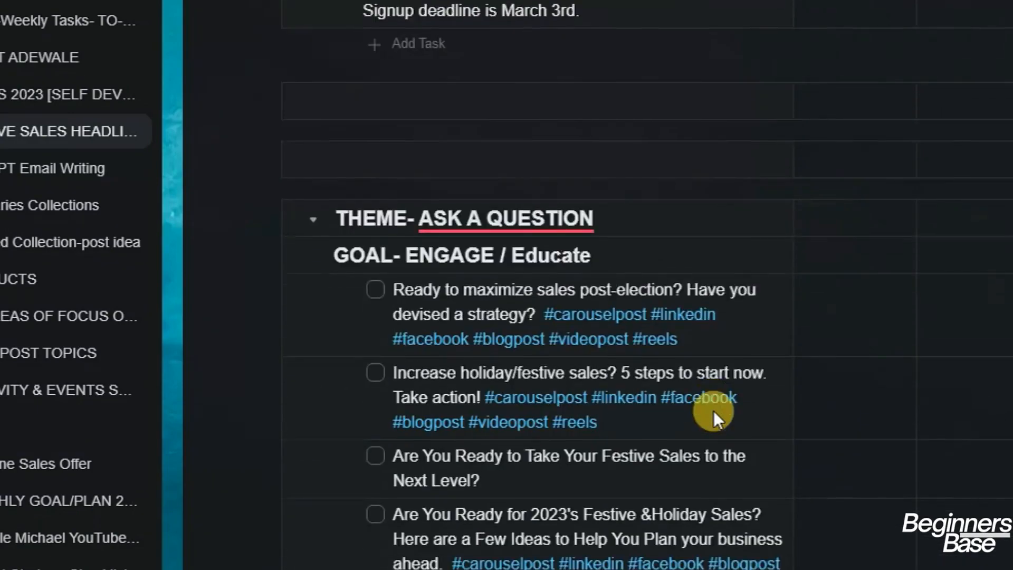
{"action": "scroll", "coordinate": [485, 277], "scroll_direction": "down", "scroll_amount": 18}
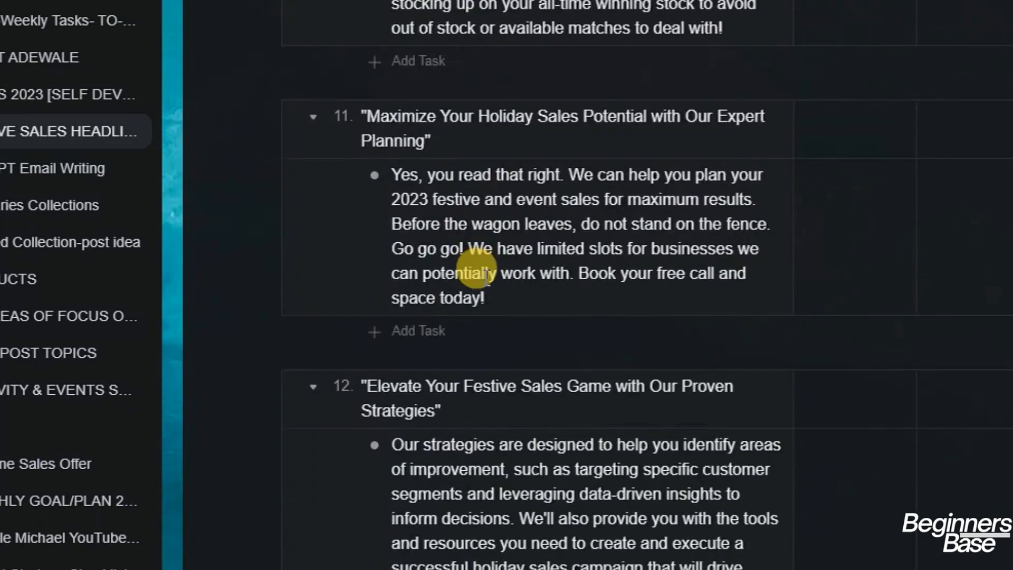
{"action": "scroll", "coordinate": [477, 268], "scroll_direction": "up", "scroll_amount": 6}
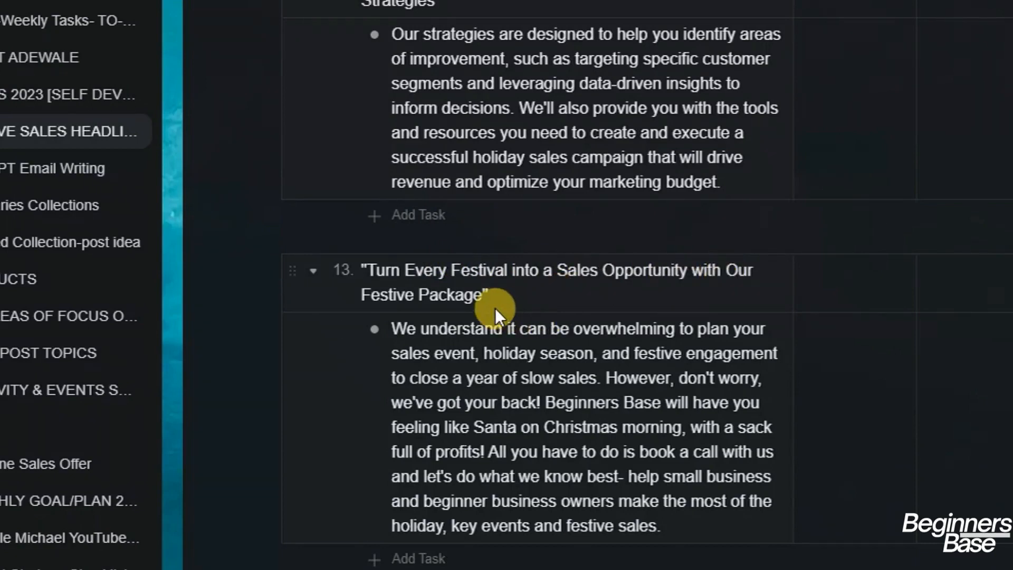
Collapse headline 13 and headline 14, hiding their body text
{"action": "left_click", "coordinate": [311, 271]}
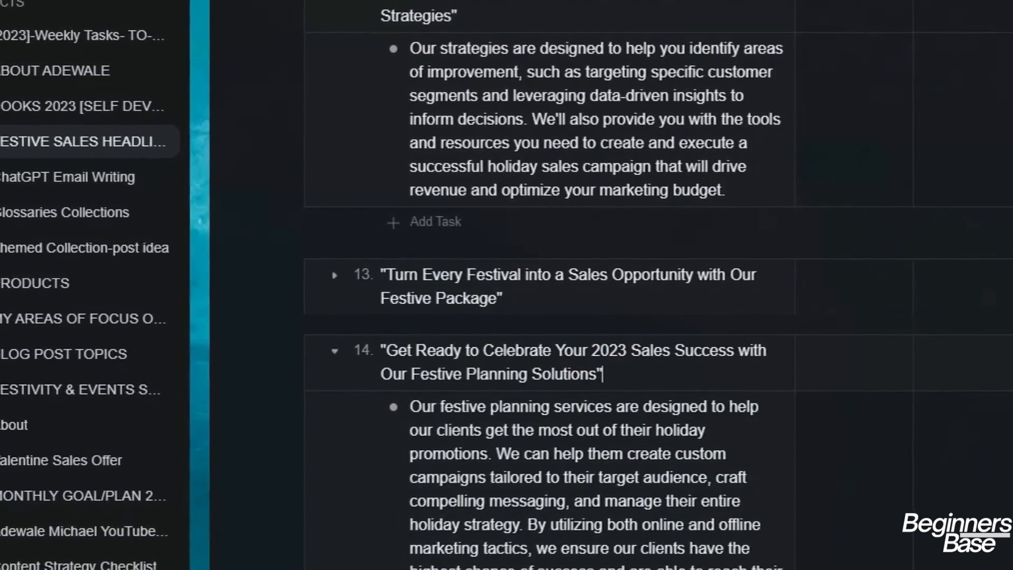
{"action": "left_click", "coordinate": [677, 386]}
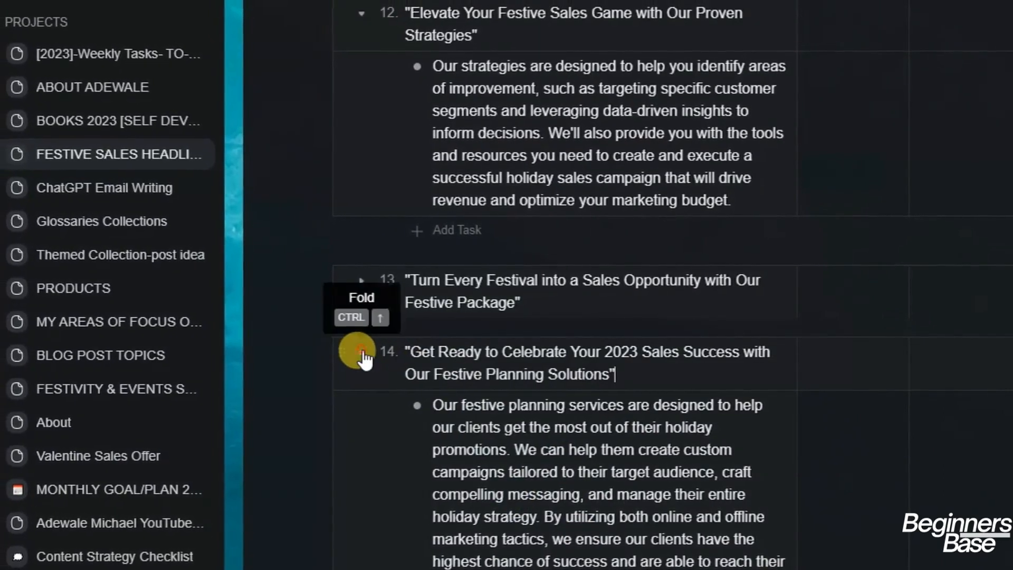
{"action": "left_click", "coordinate": [363, 351]}
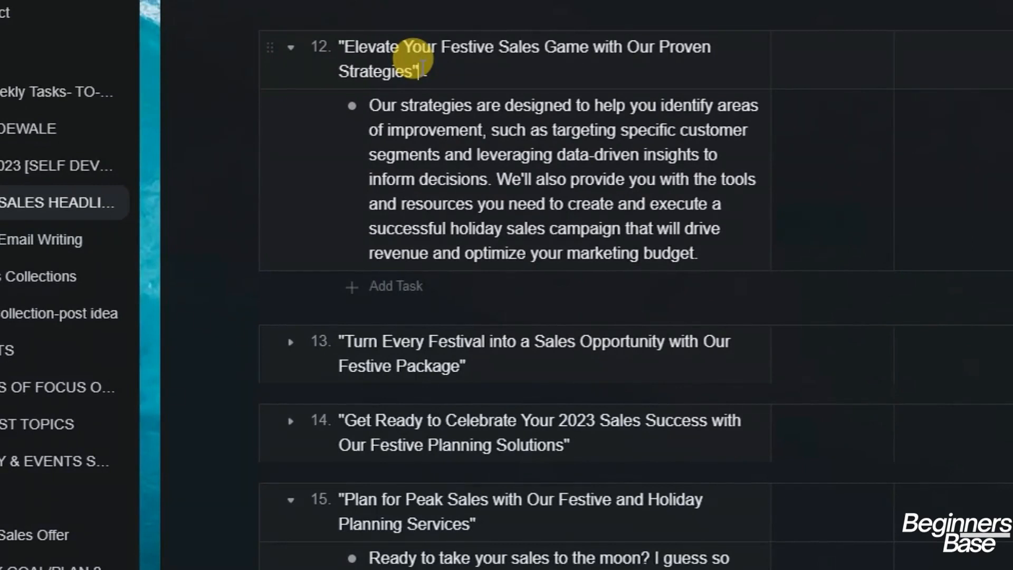
{"action": "type", "text": "/"}
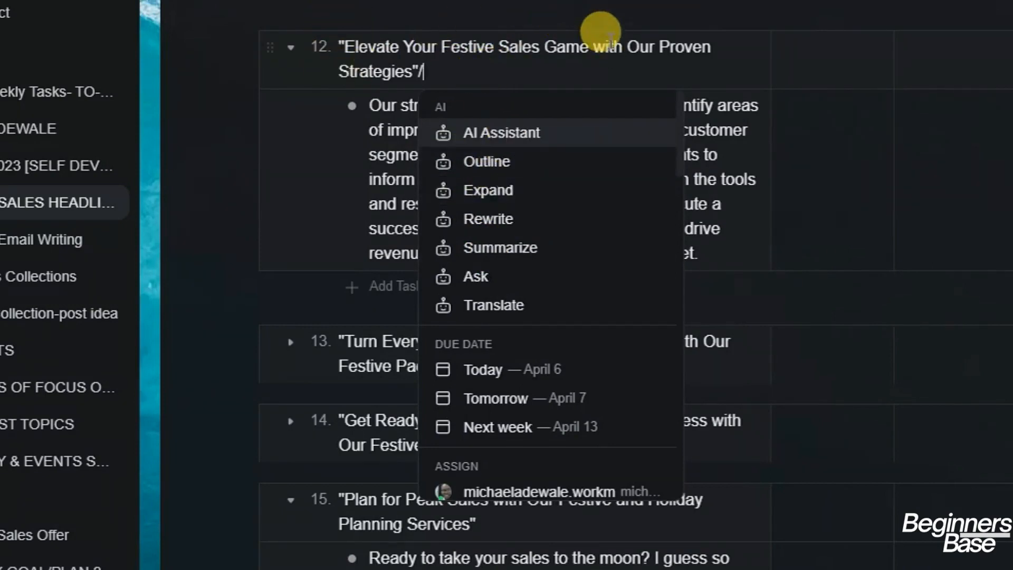
{"action": "key", "text": "BackSpace"}
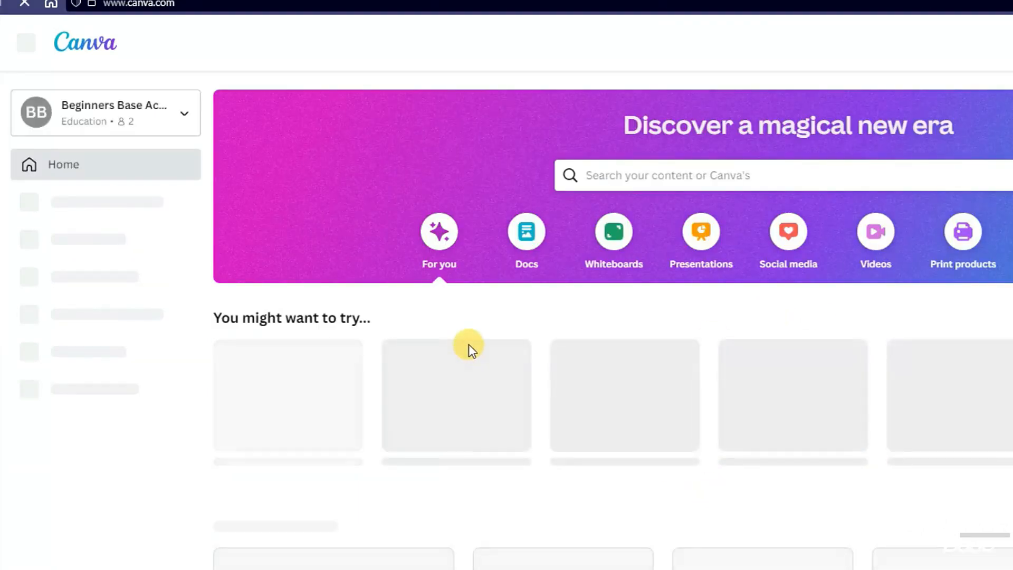
Scroll down the Canva home page and go to Projects in the left sidebar
{"action": "scroll", "coordinate": [470, 344], "scroll_direction": "down", "scroll_amount": 3}
{"action": "scroll", "coordinate": [478, 333], "scroll_direction": "down", "scroll_amount": 5}
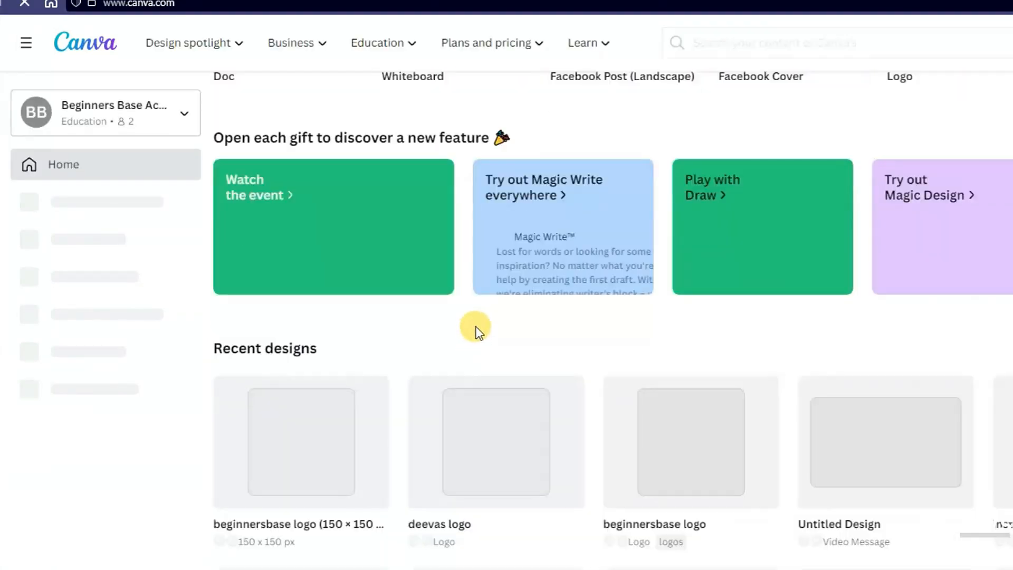
{"action": "scroll", "coordinate": [475, 328], "scroll_direction": "down", "scroll_amount": 5}
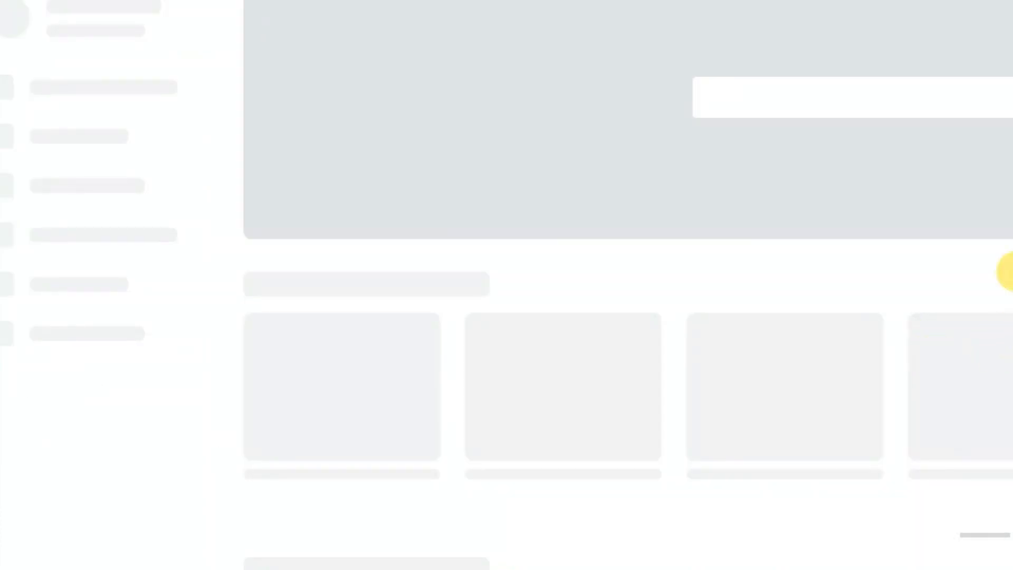
{"action": "scroll", "coordinate": [580, 317], "scroll_direction": "down", "scroll_amount": 3}
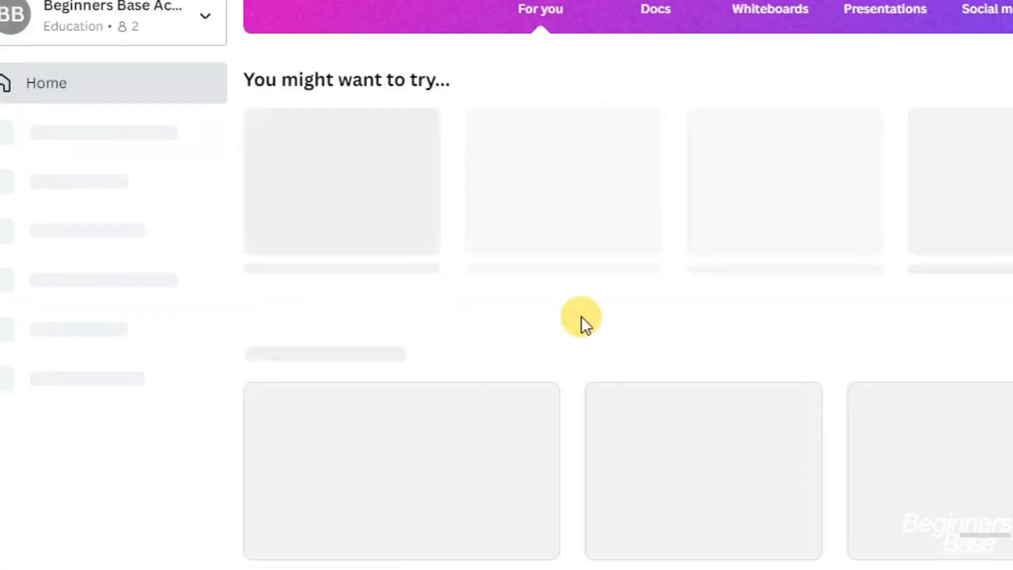
{"action": "scroll", "coordinate": [591, 300], "scroll_direction": "down", "scroll_amount": 10}
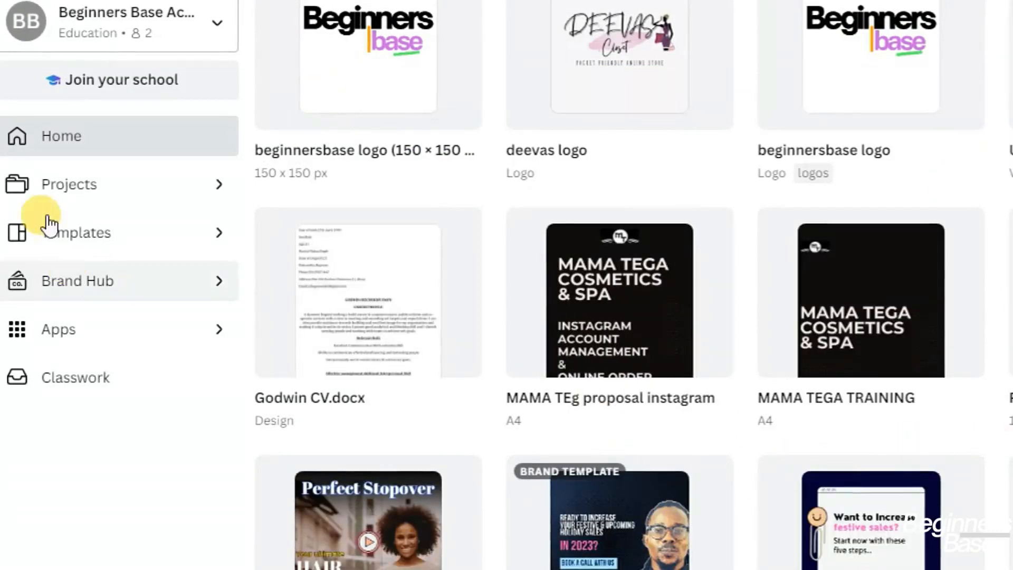
{"action": "left_click", "coordinate": [109, 190]}
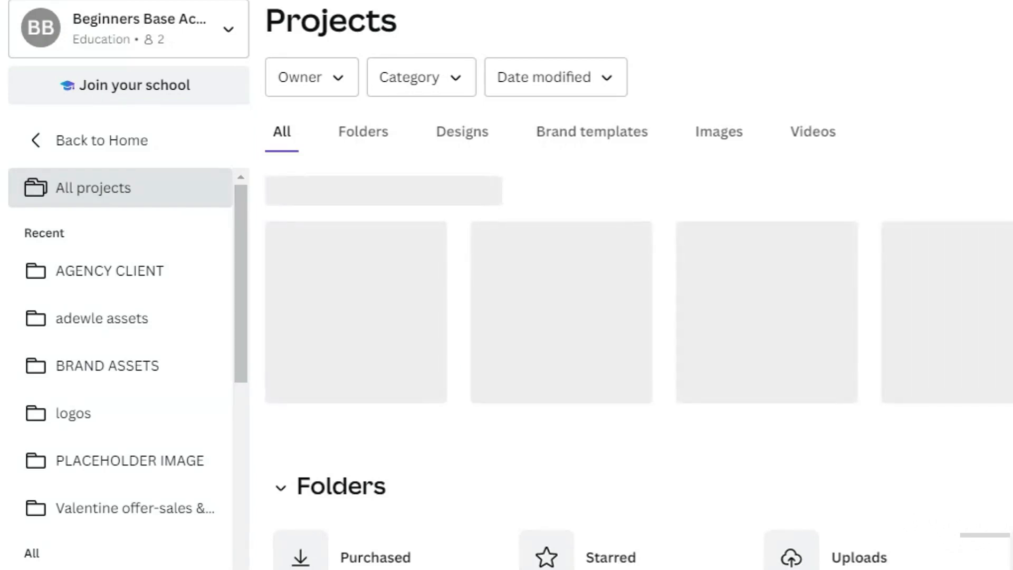
Open the AGENCY CLIENT folder and choose Edit photo on the peach baby-skincare image
{"action": "left_click", "coordinate": [95, 271]}
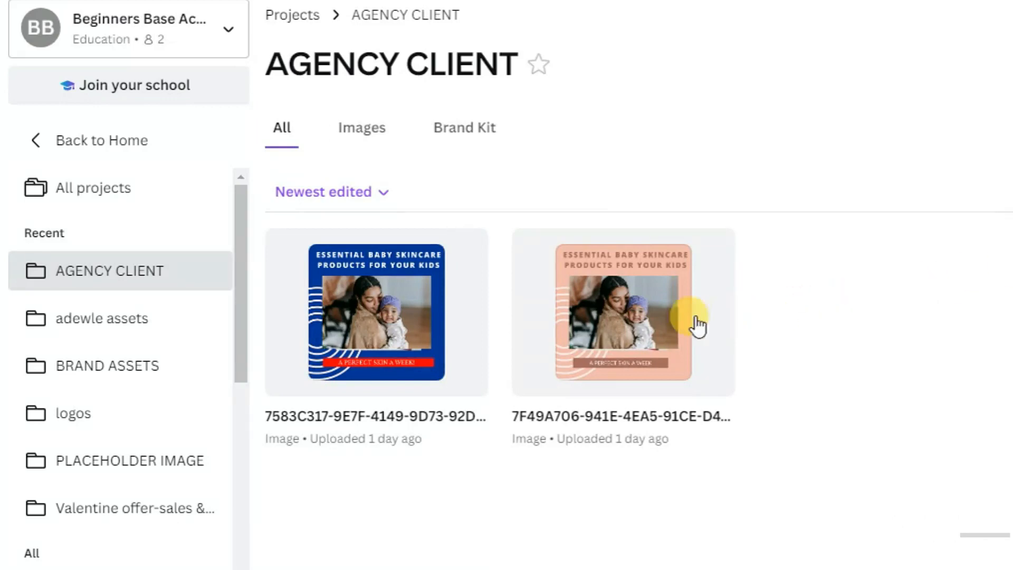
{"action": "mouse_move", "coordinate": [630, 316]}
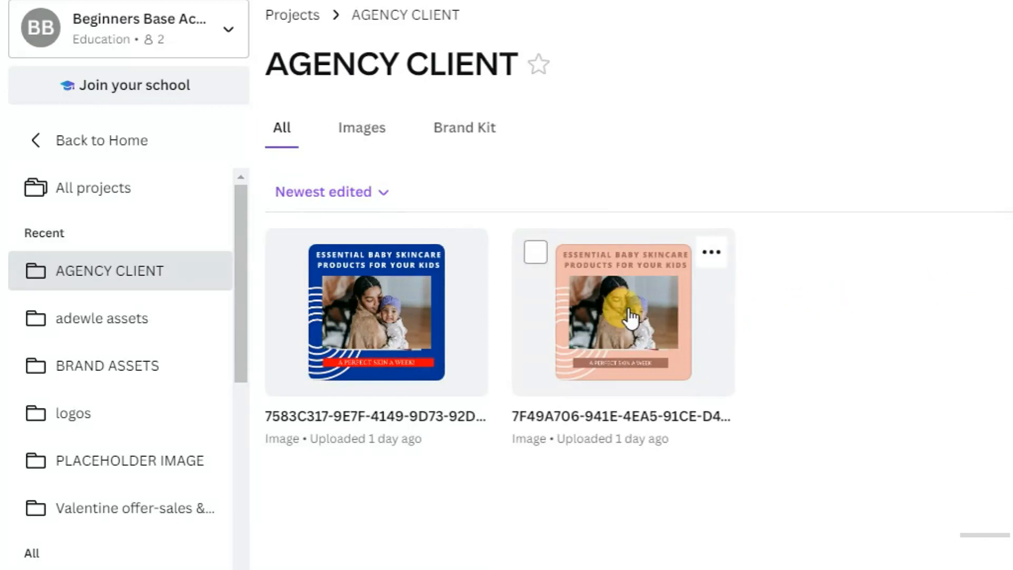
{"action": "left_click", "coordinate": [712, 253]}
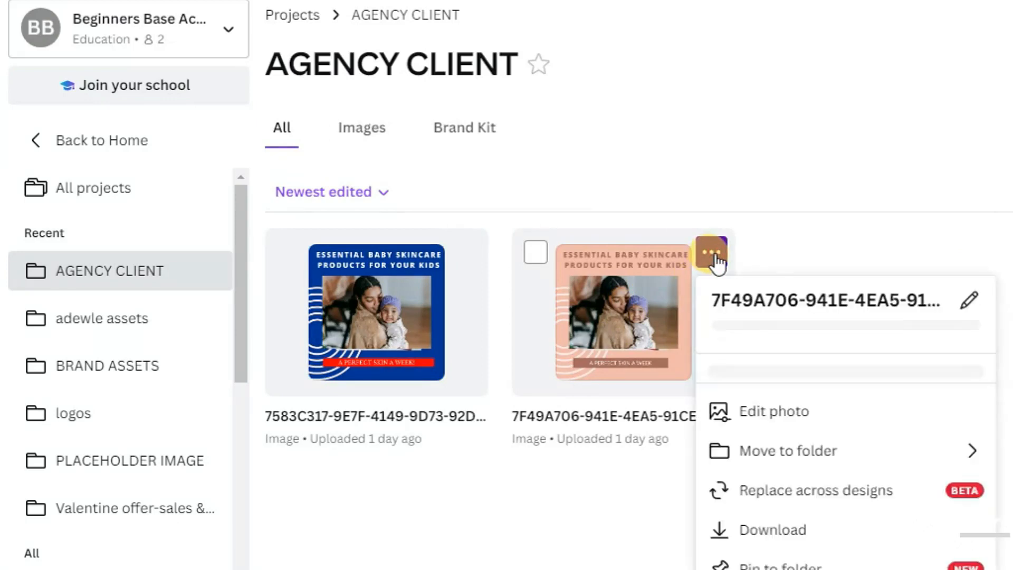
{"action": "left_click", "coordinate": [754, 163]}
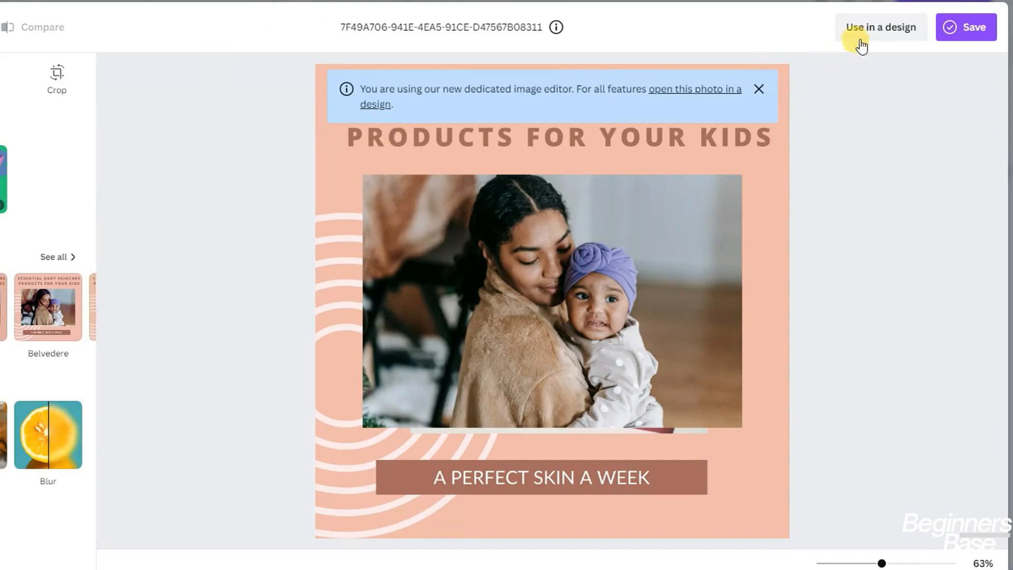
Place the edited skincare image on a duplicated page, shrinking it to about 800 wide and repositioning it
{"action": "left_click", "coordinate": [877, 37]}
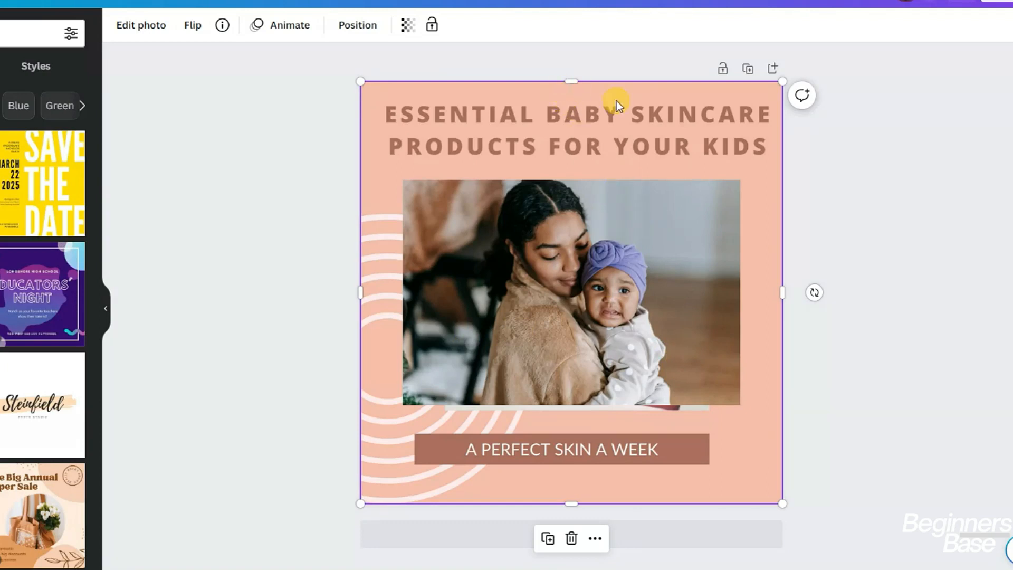
{"action": "left_click", "coordinate": [749, 70]}
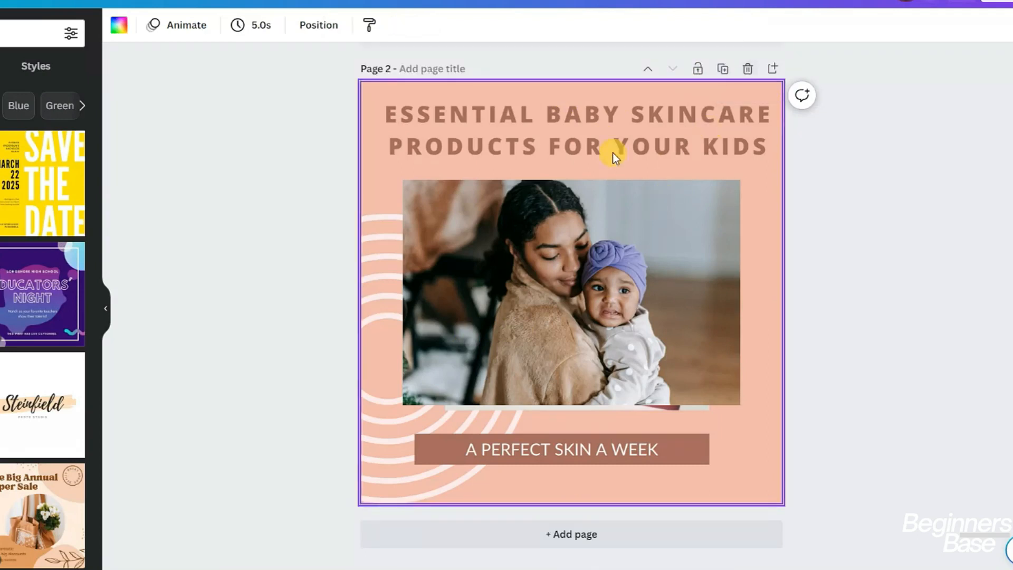
{"action": "left_click", "coordinate": [616, 139]}
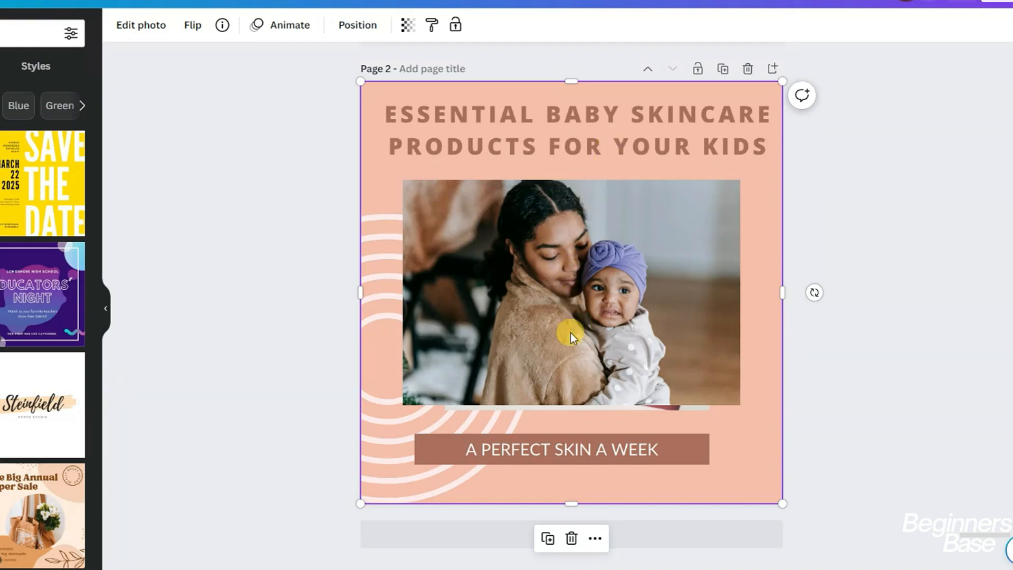
{"action": "left_click_drag", "start_coordinate": [359, 504], "coordinate": [559, 339]}
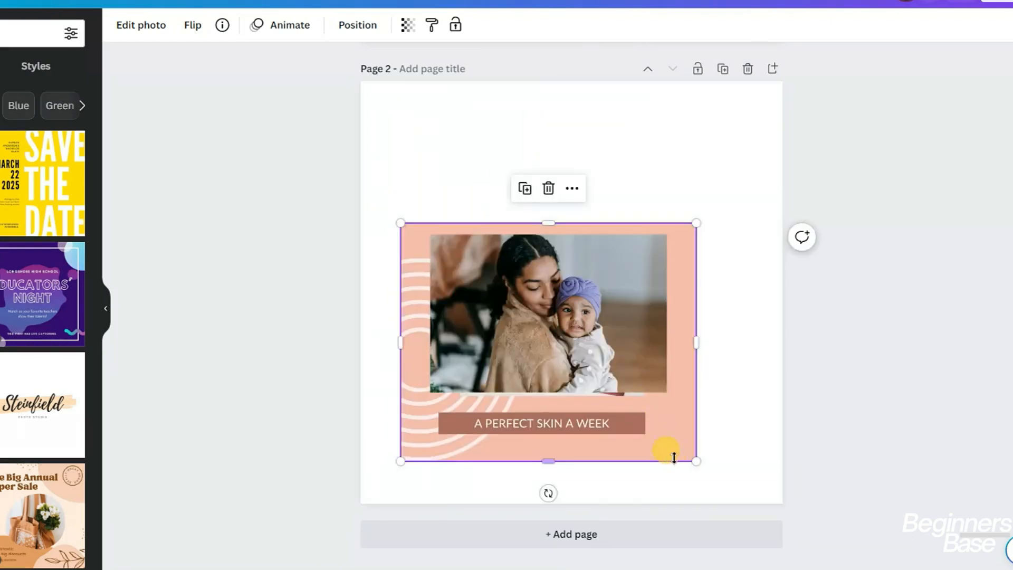
{"action": "left_click_drag", "start_coordinate": [697, 461], "coordinate": [744, 473]}
{"action": "left_click_drag", "start_coordinate": [663, 401], "coordinate": [717, 391]}
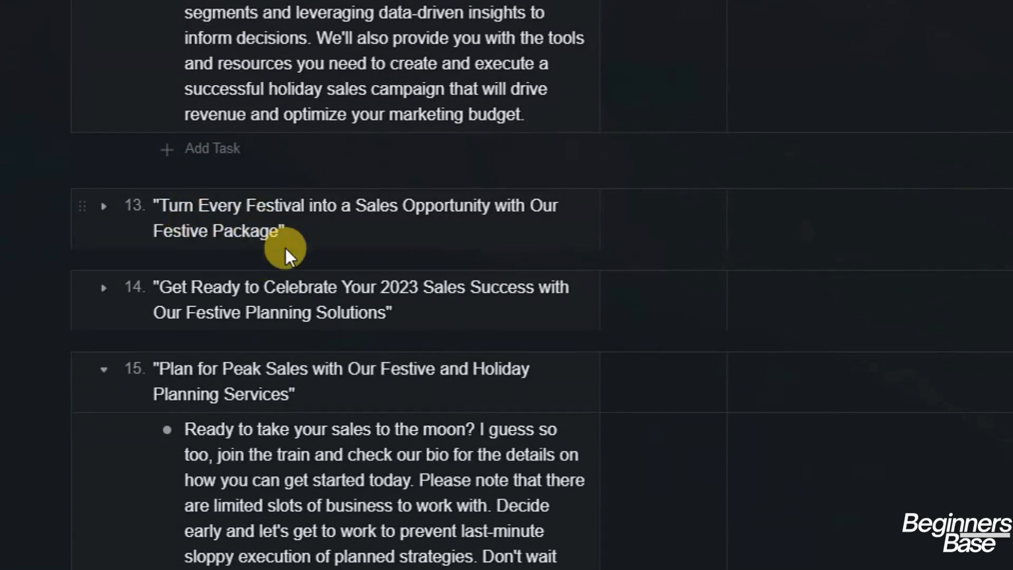
Copy headline 13 from Taskade into Canva, enlarge it, and move it to the top centre
{"action": "left_click_drag", "start_coordinate": [290, 231], "coordinate": [157, 200]}
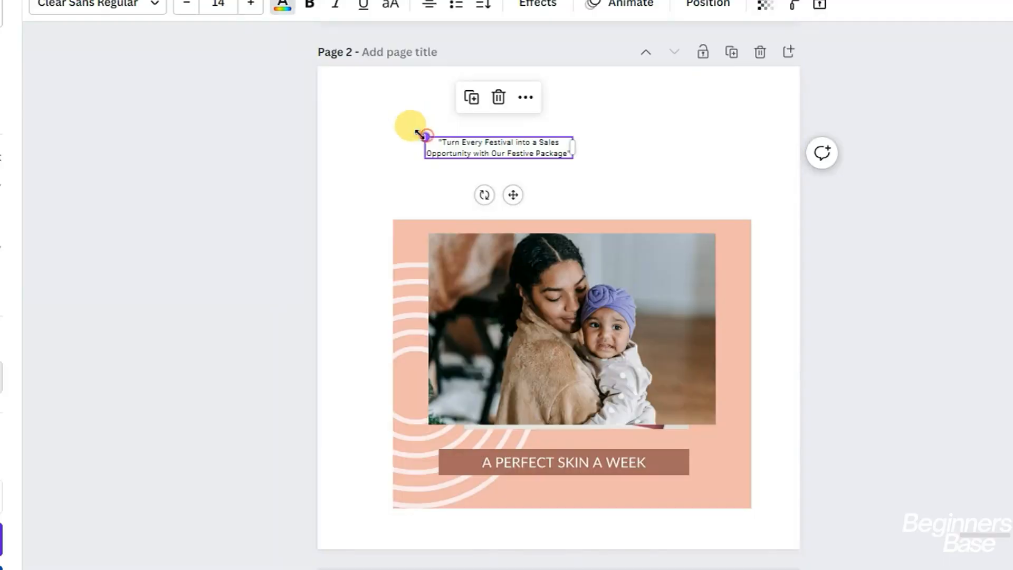
{"action": "left_click_drag", "start_coordinate": [424, 135], "coordinate": [369, 104]}
{"action": "left_click_drag", "start_coordinate": [573, 125], "coordinate": [734, 59]}
{"action": "mouse_move", "coordinate": [606, 132]}
{"action": "left_mouse_down"}
{"action": "mouse_move", "coordinate": [622, 131]}
{"action": "mouse_move", "coordinate": [619, 142]}
{"action": "left_mouse_up"}
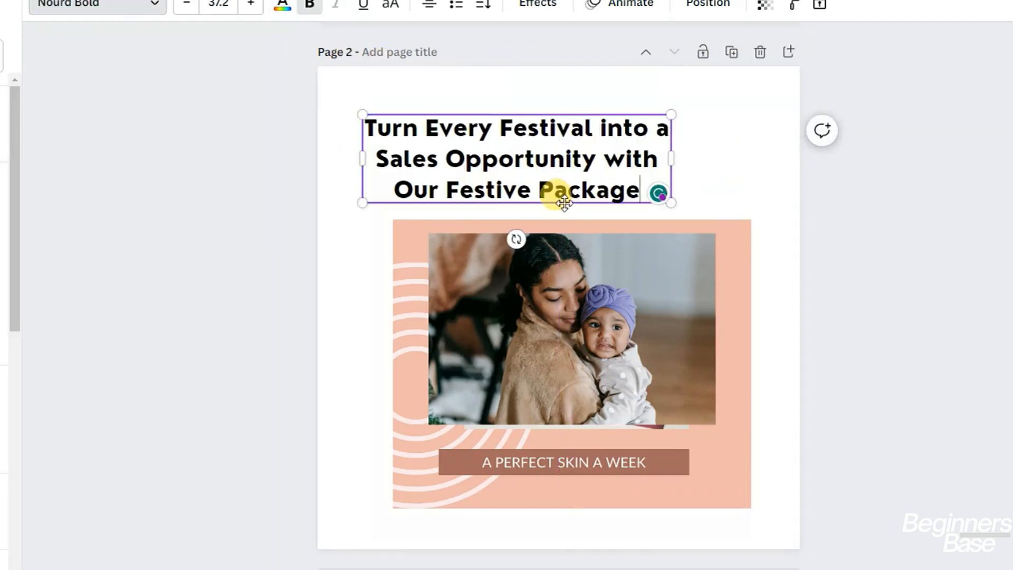
Enlarge and recentre the heading to 44.7 size, with the skincare image moved up beneath it
{"action": "left_click_drag", "start_coordinate": [600, 198], "coordinate": [612, 189]}
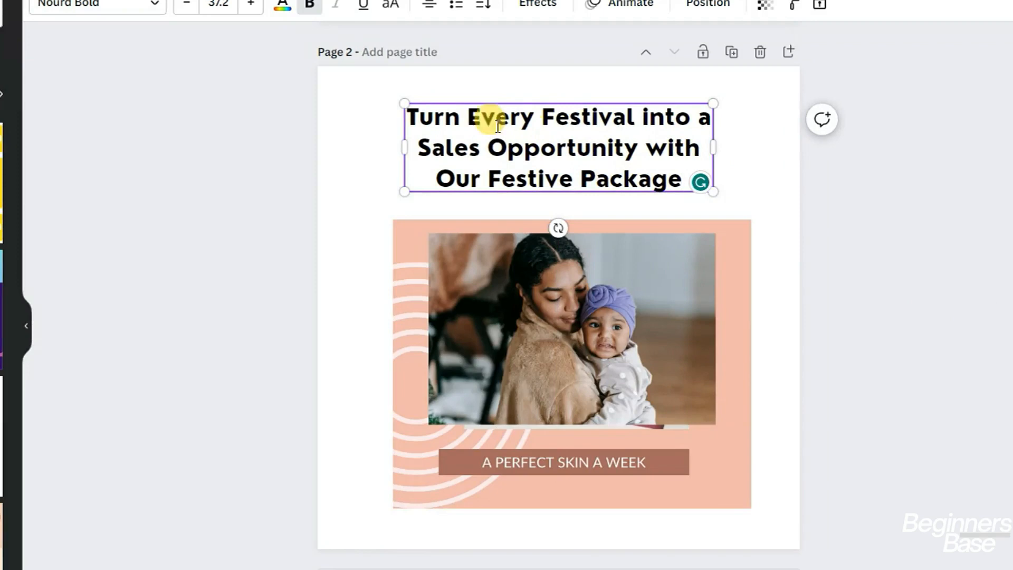
{"action": "mouse_move", "coordinate": [372, 95]}
{"action": "left_mouse_down"}
{"action": "mouse_move", "coordinate": [357, 86]}
{"action": "mouse_move", "coordinate": [365, 92]}
{"action": "left_mouse_up"}
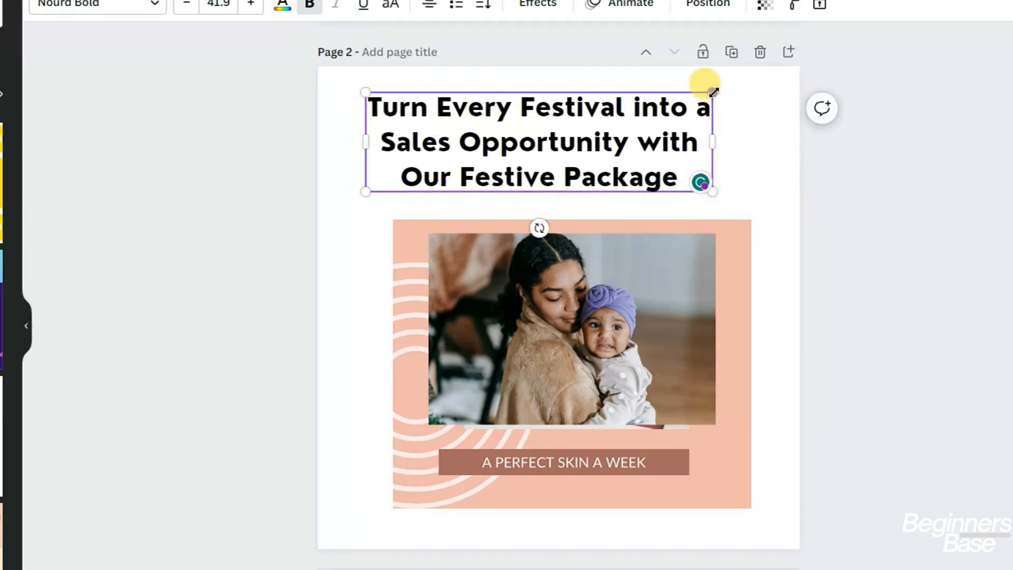
{"action": "left_click_drag", "start_coordinate": [712, 91], "coordinate": [736, 86]}
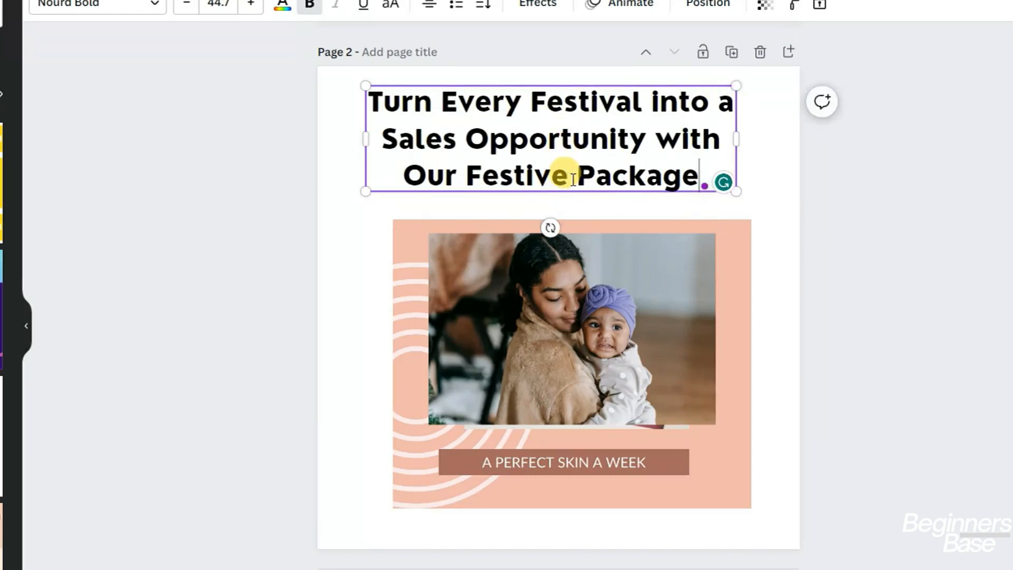
{"action": "left_click_drag", "start_coordinate": [583, 198], "coordinate": [595, 201]}
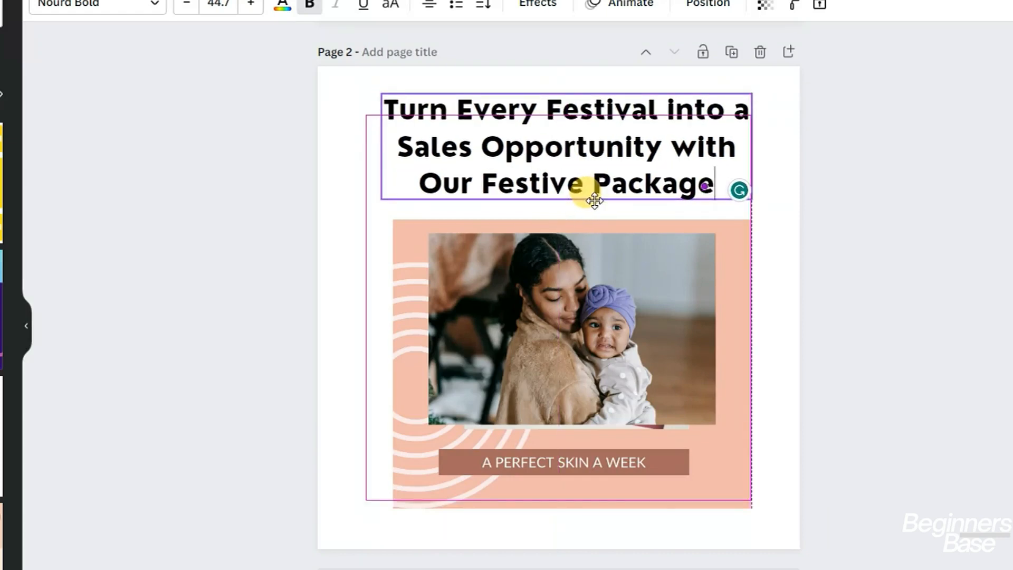
{"action": "left_click_drag", "start_coordinate": [577, 353], "coordinate": [569, 337]}
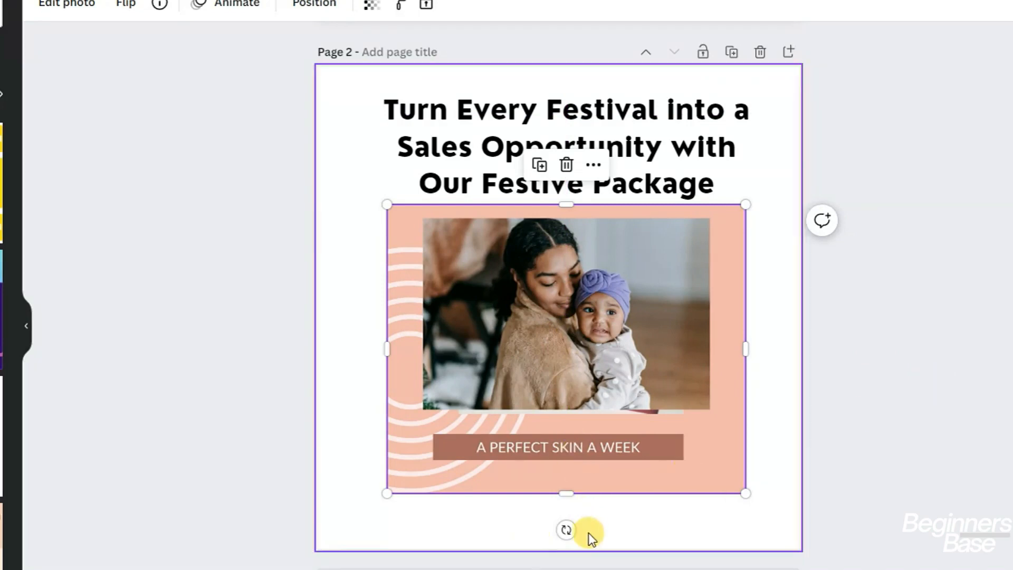
Deselect the image and duplicate the festive page twice, creating Pages 3 and 4
{"action": "left_click", "coordinate": [1012, 468]}
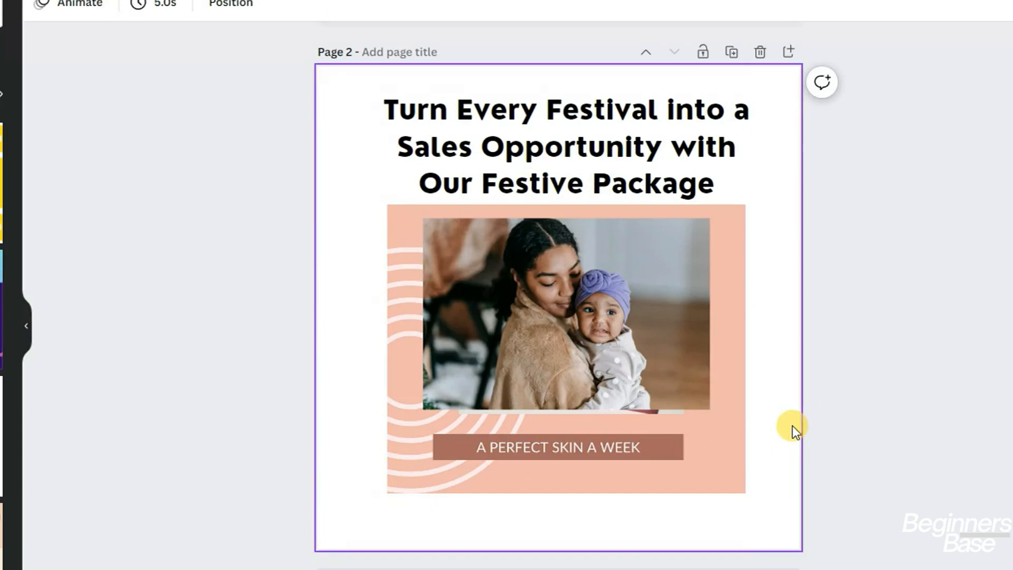
{"action": "left_click", "coordinate": [732, 61]}
{"action": "left_click", "coordinate": [732, 58]}
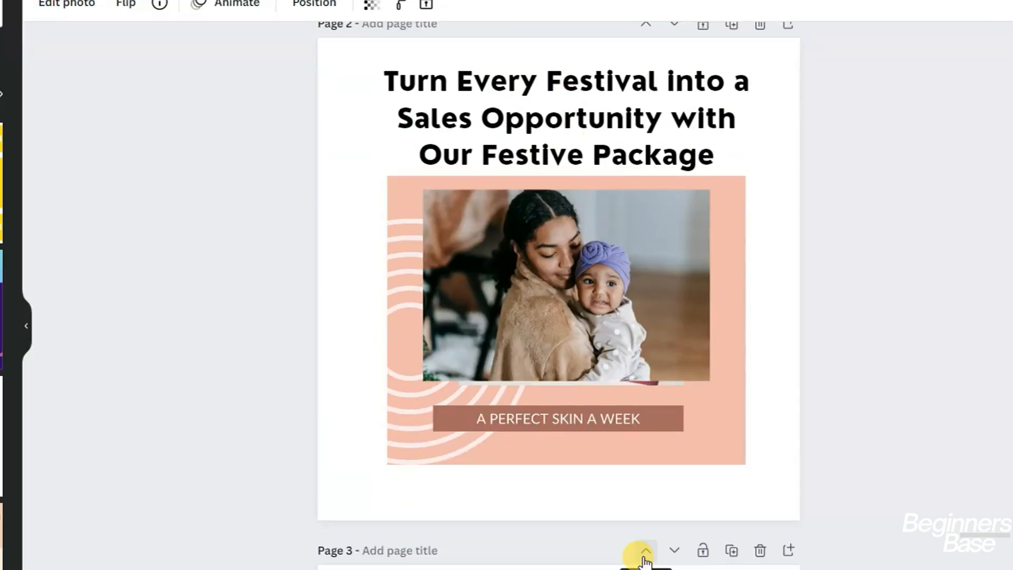
{"action": "scroll", "coordinate": [645, 560], "scroll_direction": "down", "scroll_amount": 10}
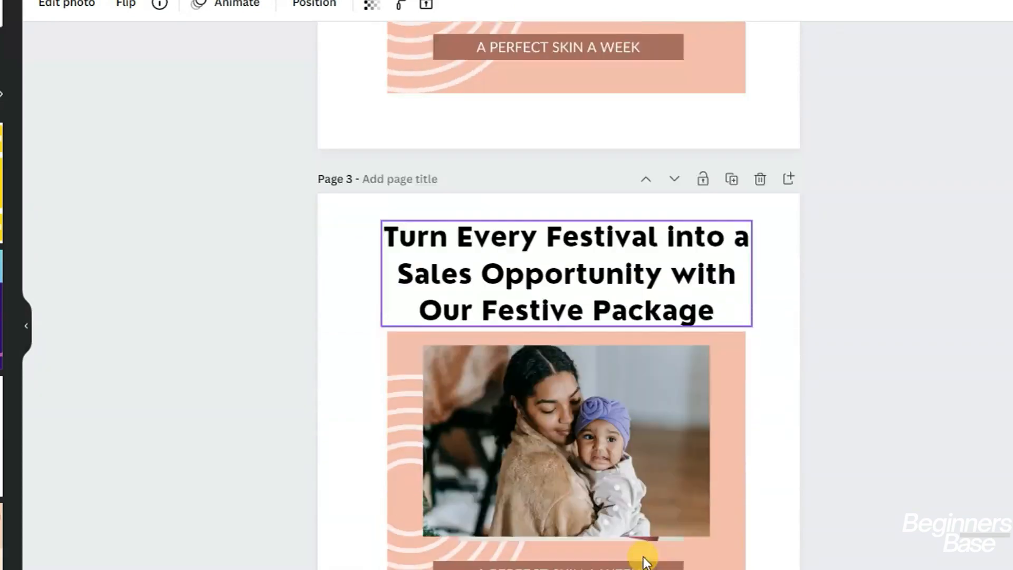
{"action": "scroll", "coordinate": [644, 559], "scroll_direction": "down", "scroll_amount": 5}
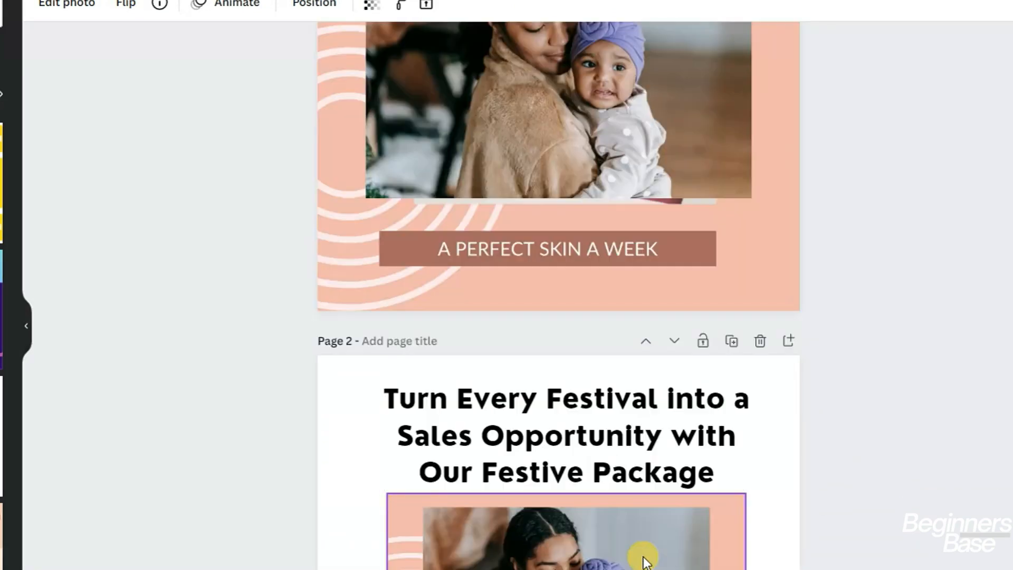
{"action": "scroll", "coordinate": [644, 557], "scroll_direction": "down", "scroll_amount": 17}
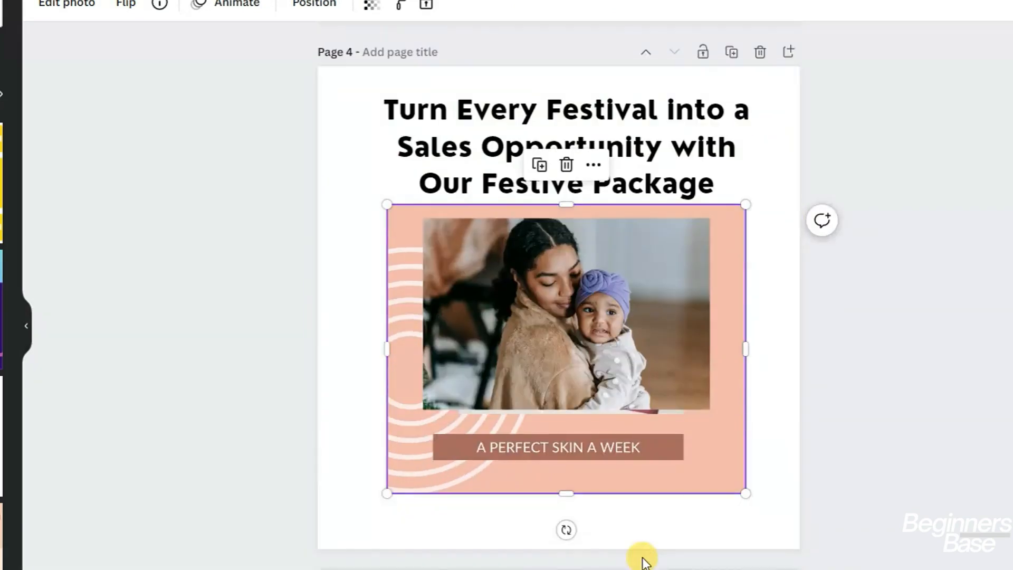
{"action": "scroll", "coordinate": [643, 557], "scroll_direction": "up", "scroll_amount": 3}
{"action": "scroll", "coordinate": [645, 559], "scroll_direction": "up", "scroll_amount": 20}
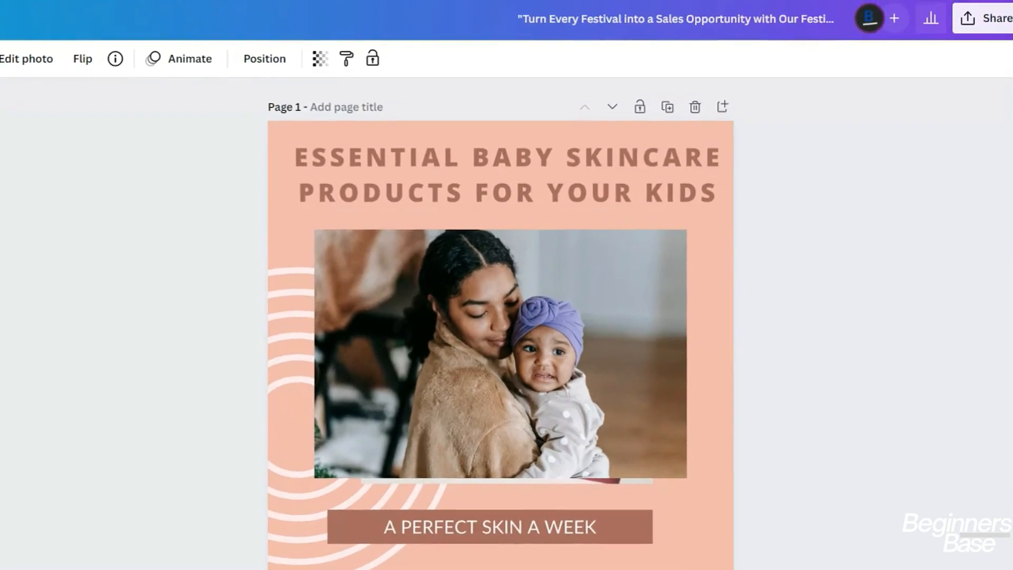
Choose Google Drive under Share, backing out and retrying once until the Drive folder list appears
{"action": "left_click", "coordinate": [988, 21]}
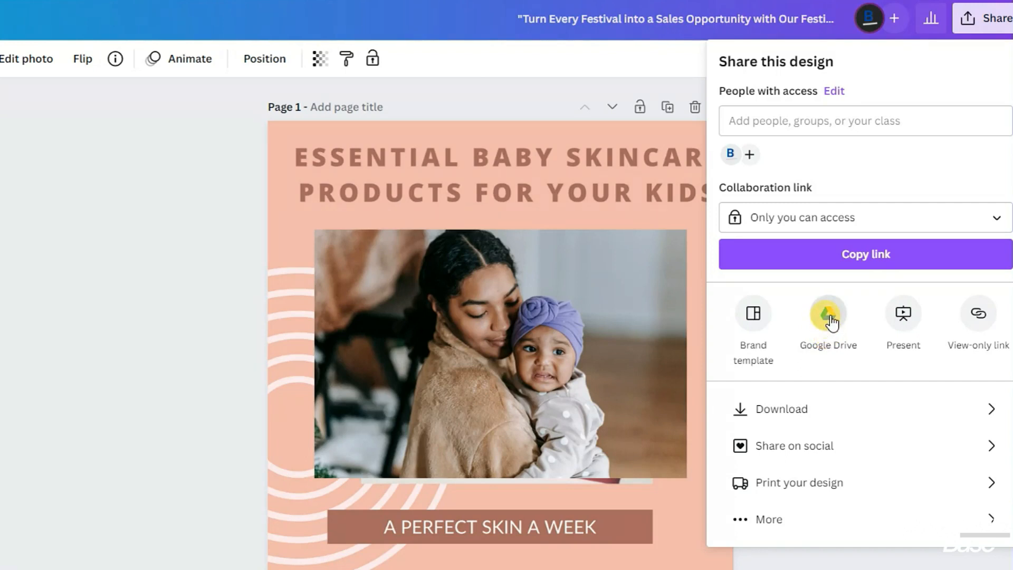
{"action": "left_click", "coordinate": [829, 315]}
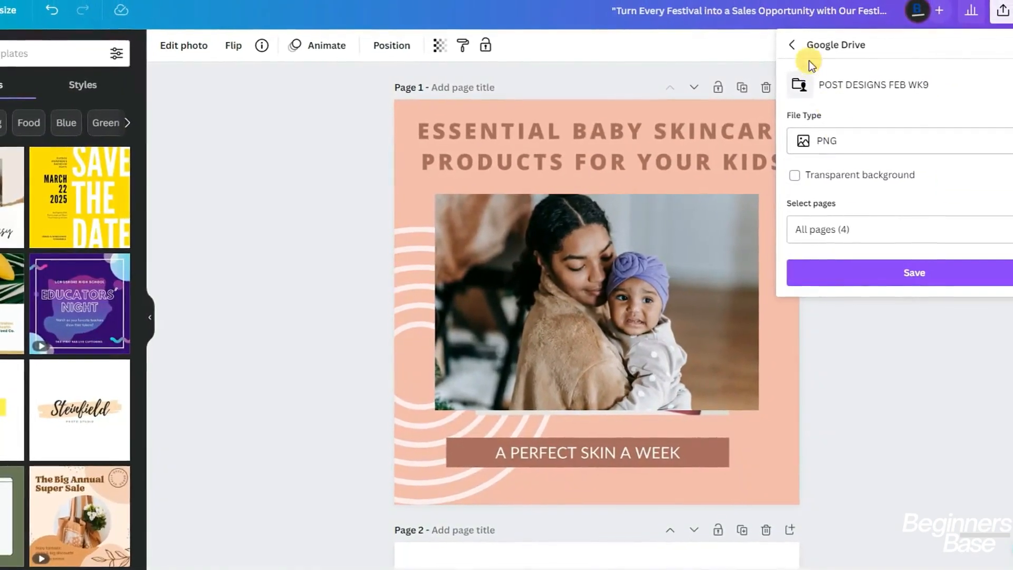
{"action": "left_click", "coordinate": [787, 44]}
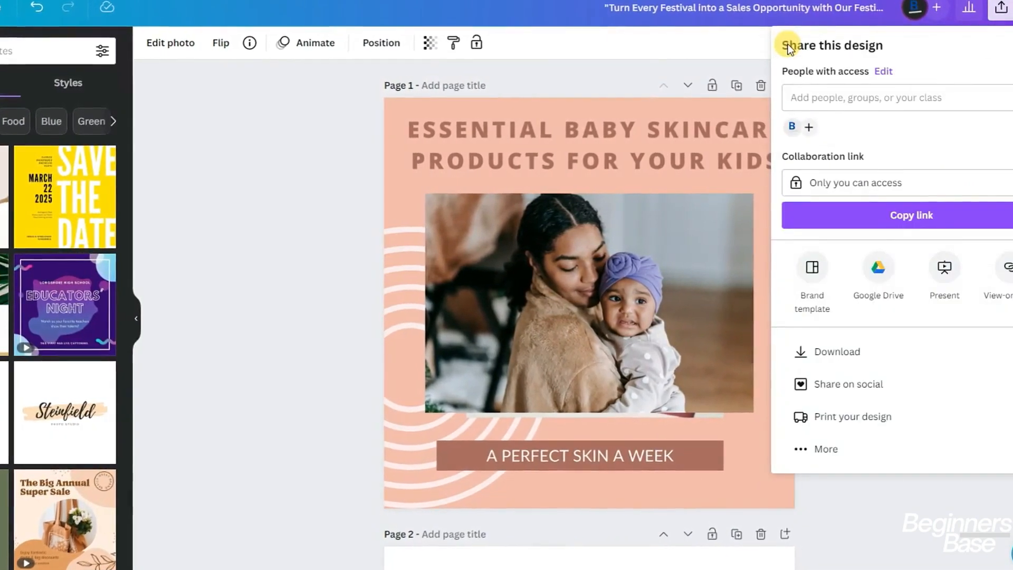
{"action": "left_click", "coordinate": [874, 492]}
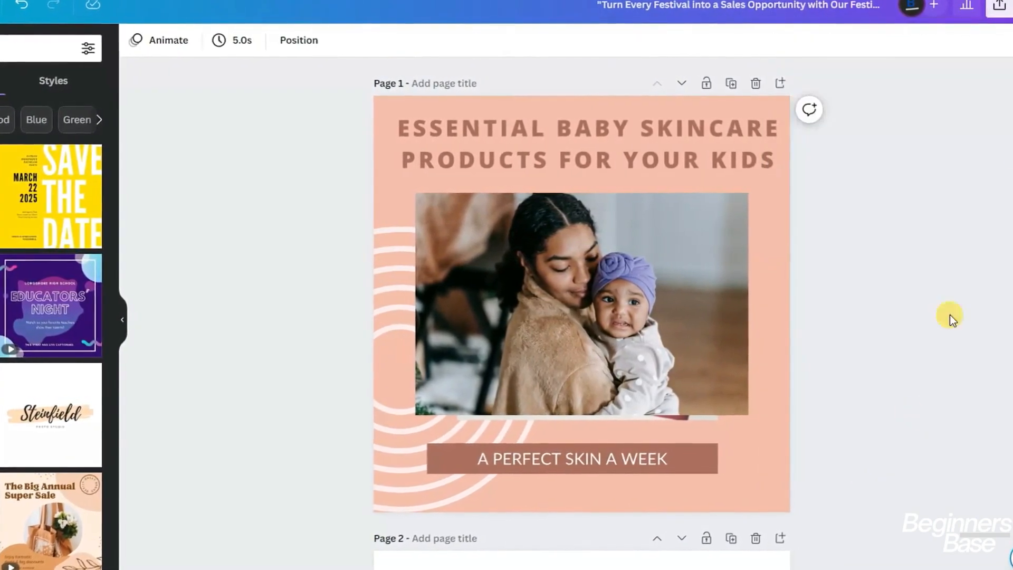
{"action": "left_click", "coordinate": [1001, 6]}
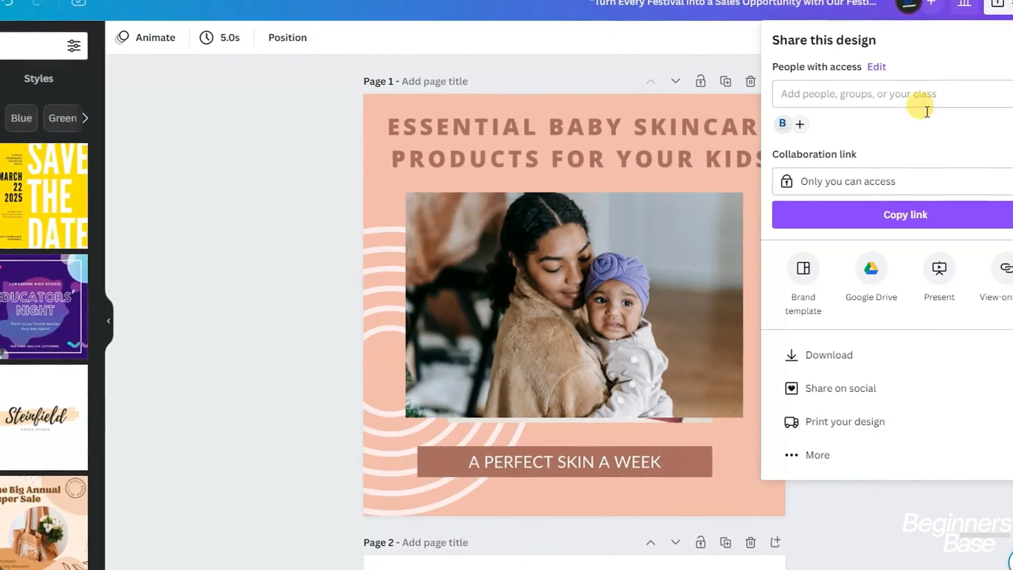
{"action": "left_click", "coordinate": [868, 268]}
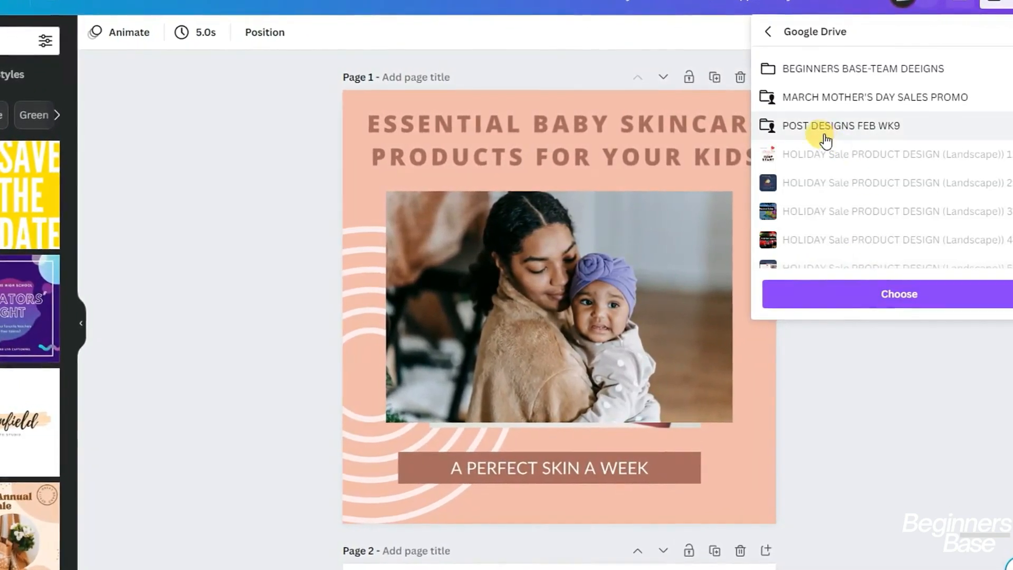
Pick the BEGINNERS BASE-TEAM DEEIGNS folder as the Google Drive destination
{"action": "left_click", "coordinate": [822, 68]}
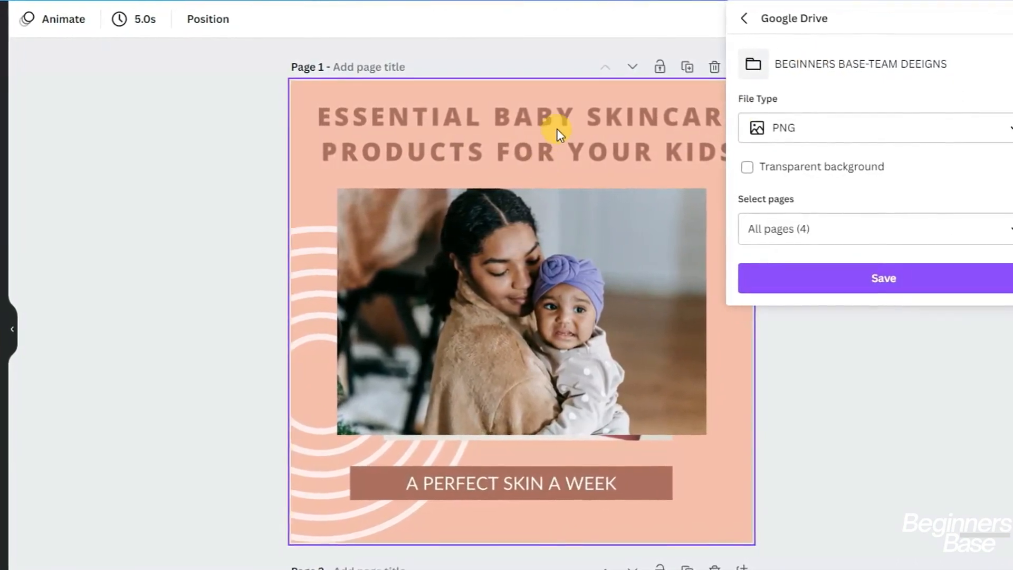
{"action": "scroll", "coordinate": [555, 129], "scroll_direction": "down", "scroll_amount": 1}
{"action": "scroll", "coordinate": [555, 128], "scroll_direction": "down", "scroll_amount": 8}
{"action": "scroll", "coordinate": [552, 128], "scroll_direction": "down", "scroll_amount": 10}
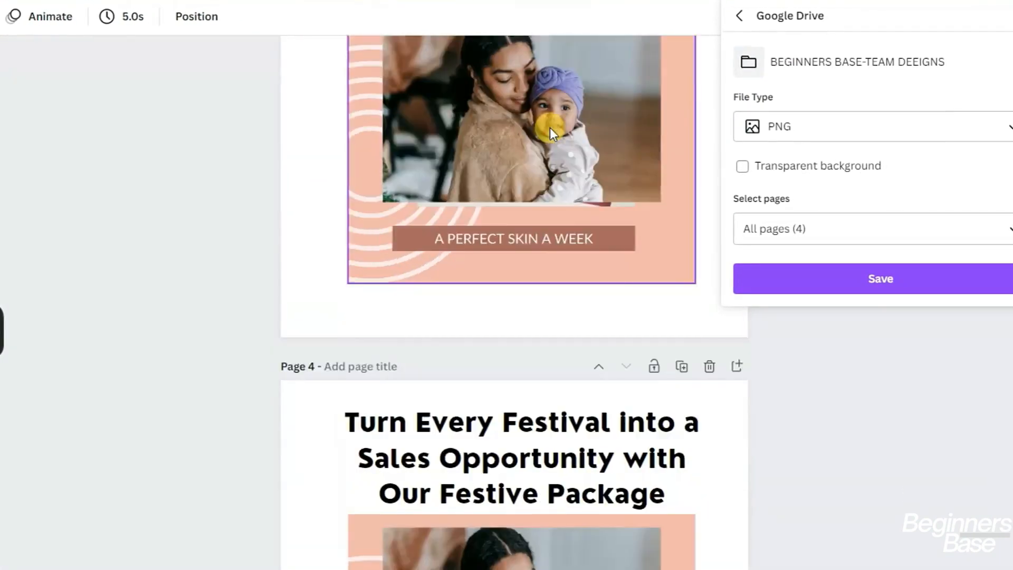
{"action": "scroll", "coordinate": [544, 127], "scroll_direction": "up", "scroll_amount": 5}
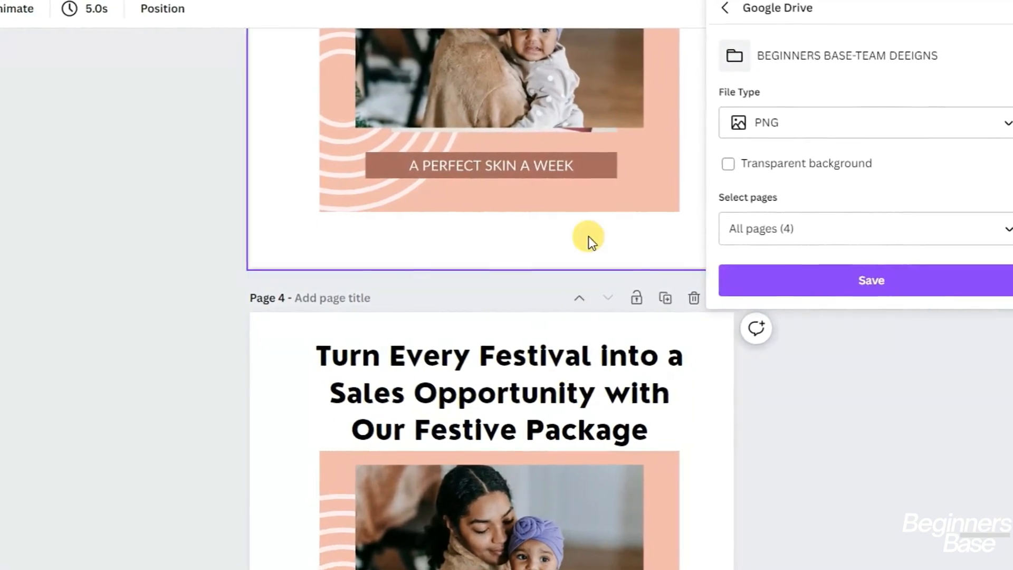
{"action": "scroll", "coordinate": [588, 236], "scroll_direction": "down", "scroll_amount": 5}
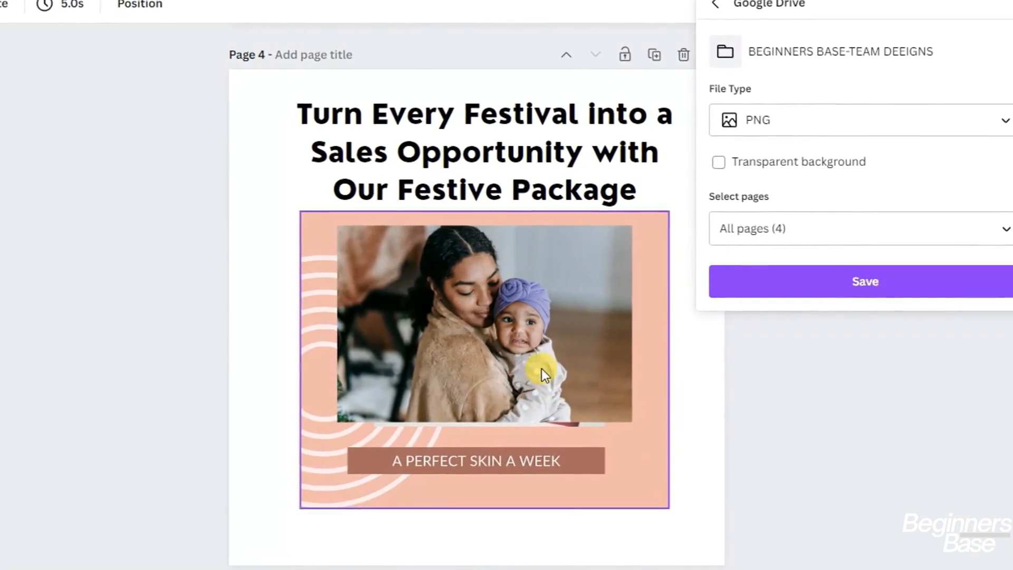
{"action": "scroll", "coordinate": [538, 355], "scroll_direction": "up", "scroll_amount": 5}
{"action": "scroll", "coordinate": [537, 350], "scroll_direction": "down", "scroll_amount": 5}
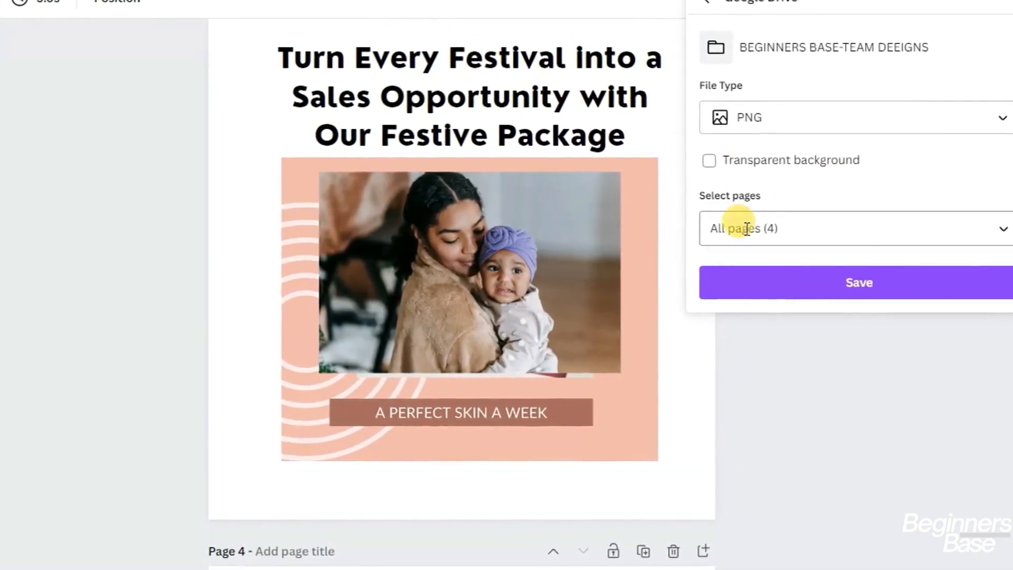
Select all four pages and save them to Google Drive as PNG images
{"action": "left_click", "coordinate": [771, 228]}
{"action": "type", "text": "1-4"}
{"action": "left_click", "coordinate": [774, 236]}
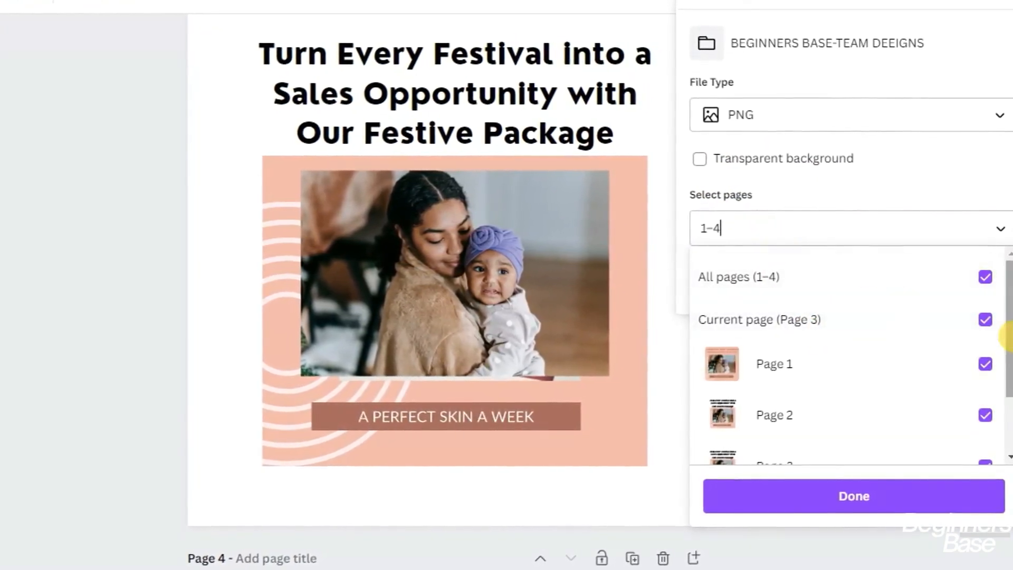
{"action": "scroll", "coordinate": [981, 317], "scroll_direction": "down", "scroll_amount": 3}
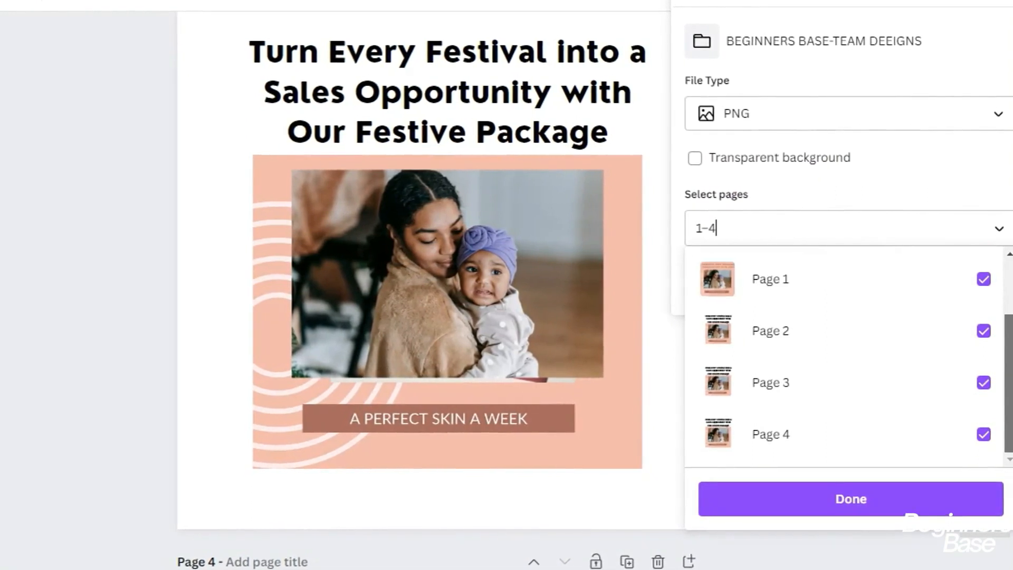
{"action": "scroll", "coordinate": [737, 328], "scroll_direction": "up", "scroll_amount": 3}
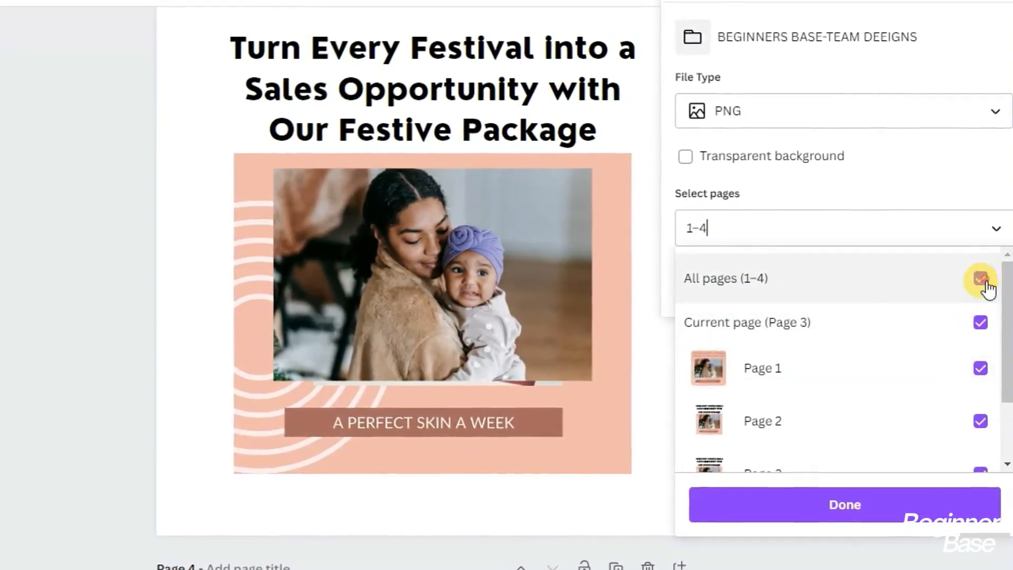
{"action": "left_click", "coordinate": [981, 278]}
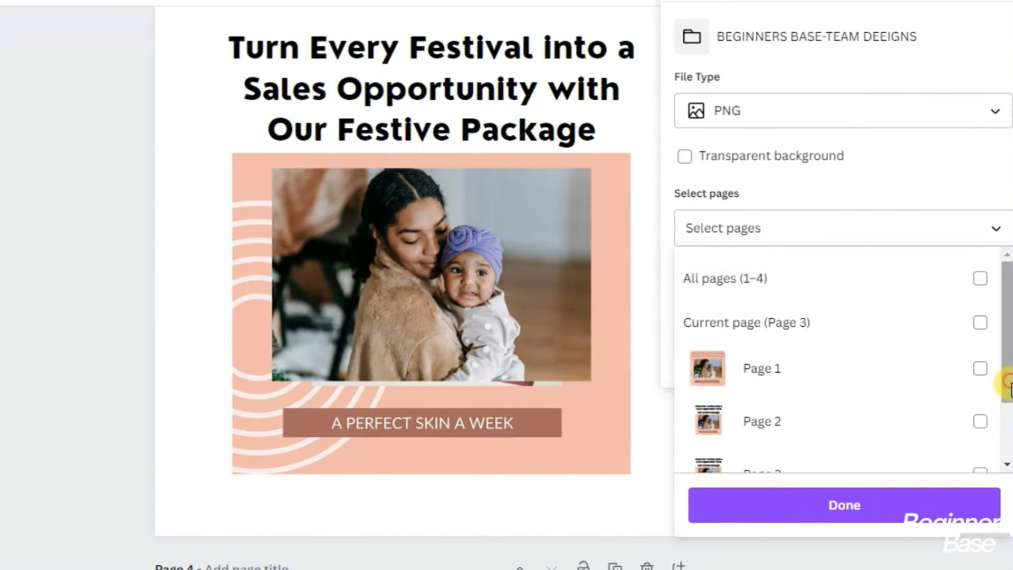
{"action": "scroll", "coordinate": [1009, 385], "scroll_direction": "down", "scroll_amount": 2}
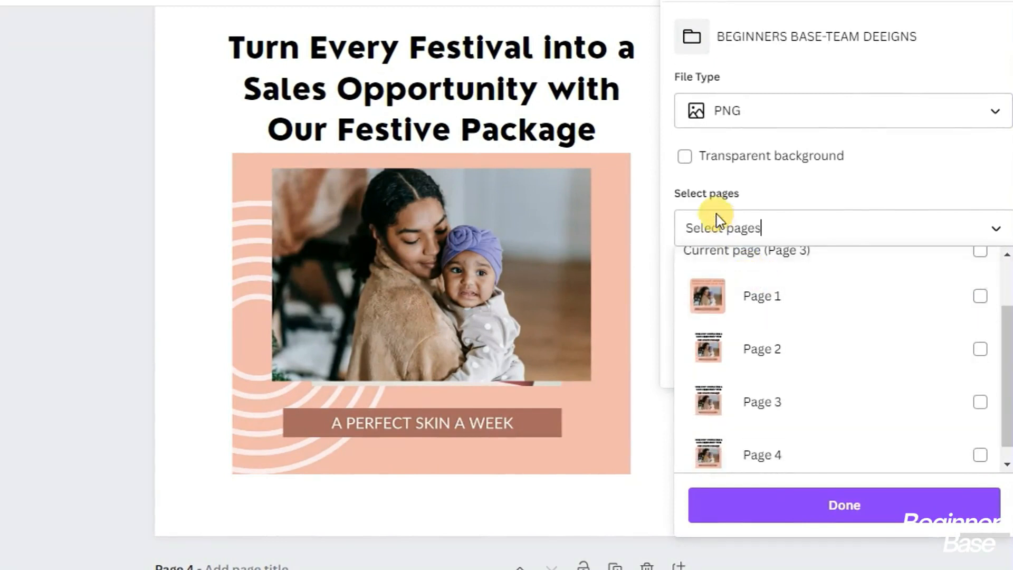
{"action": "left_click", "coordinate": [718, 216]}
{"action": "left_click", "coordinate": [720, 232]}
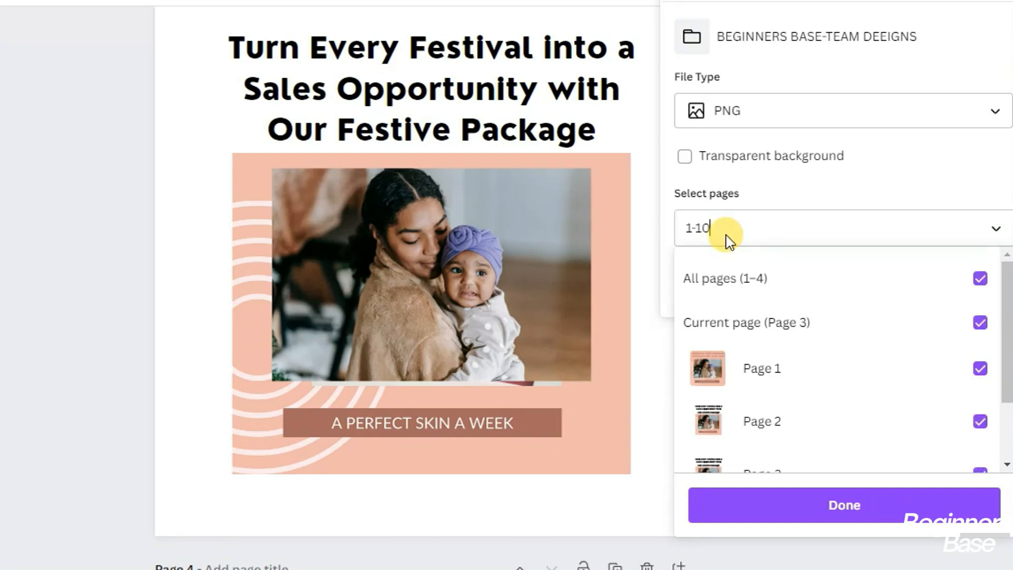
{"action": "left_click", "coordinate": [696, 228]}
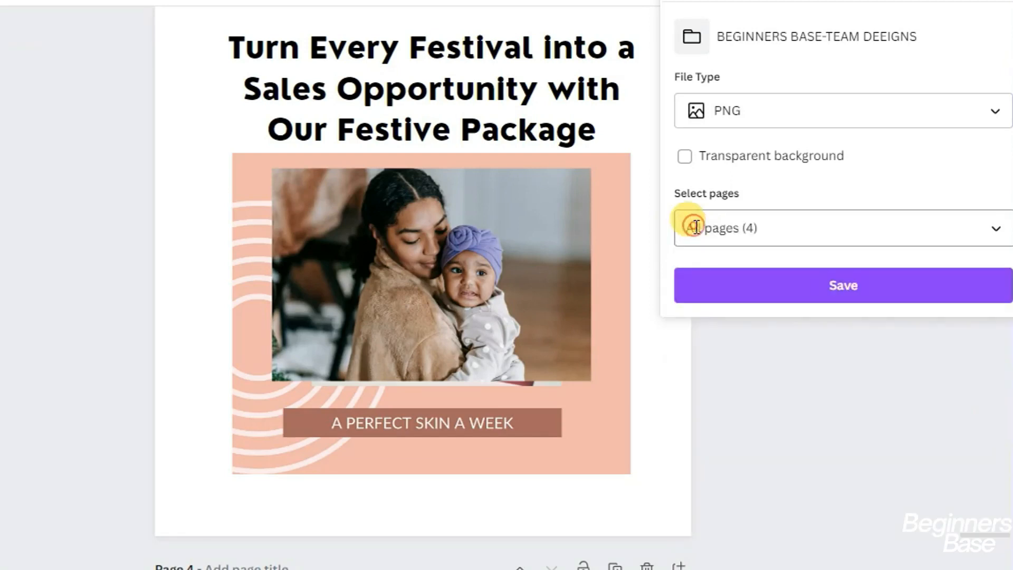
{"action": "left_click", "coordinate": [839, 305]}
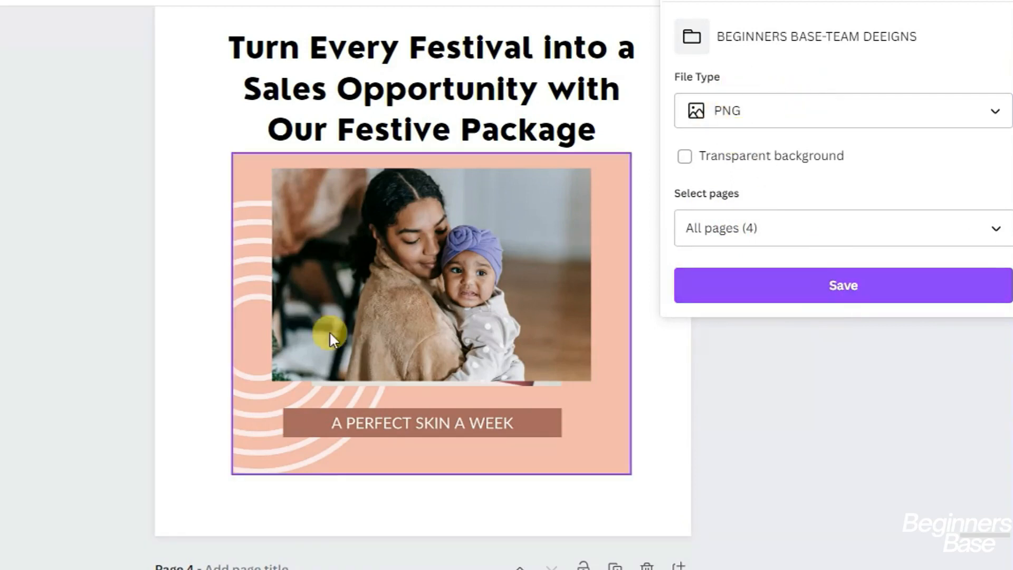
{"action": "left_click", "coordinate": [838, 300]}
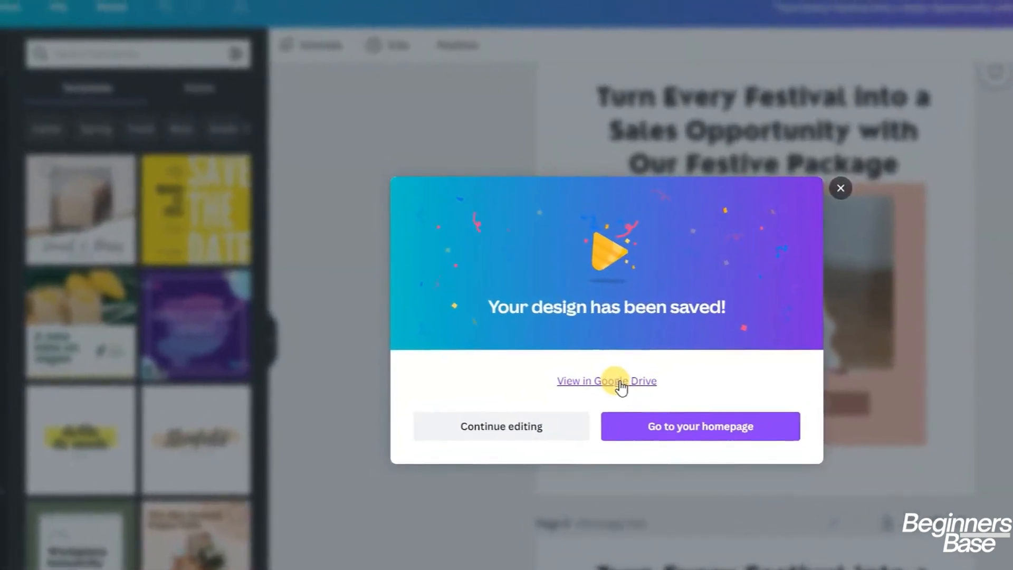
Open the saved festive design via View in Google Drive
{"action": "left_click", "coordinate": [621, 387]}
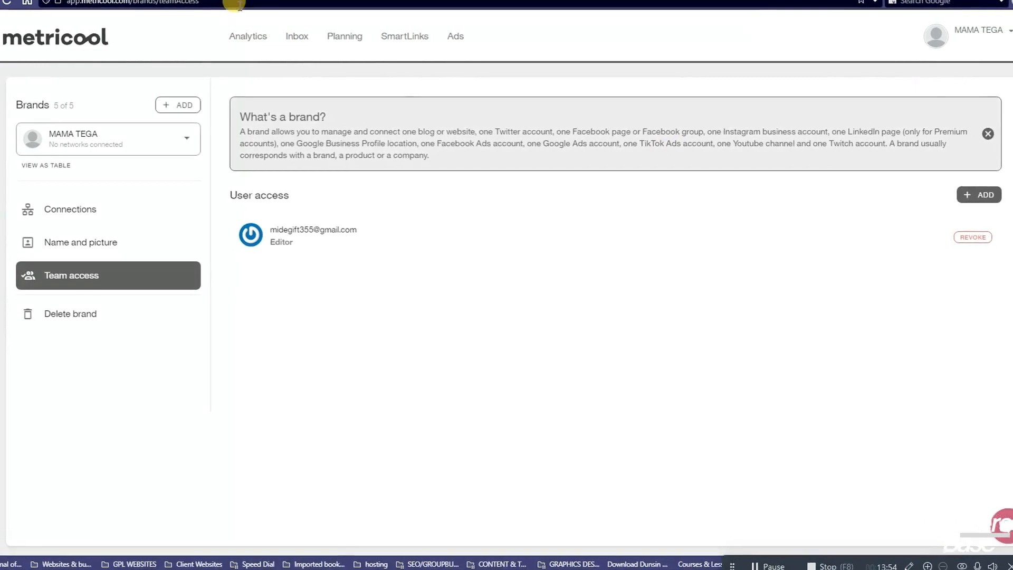
Open the brand list and try adding a new brand, which hits the 5-brand limit
{"action": "left_click", "coordinate": [992, 37]}
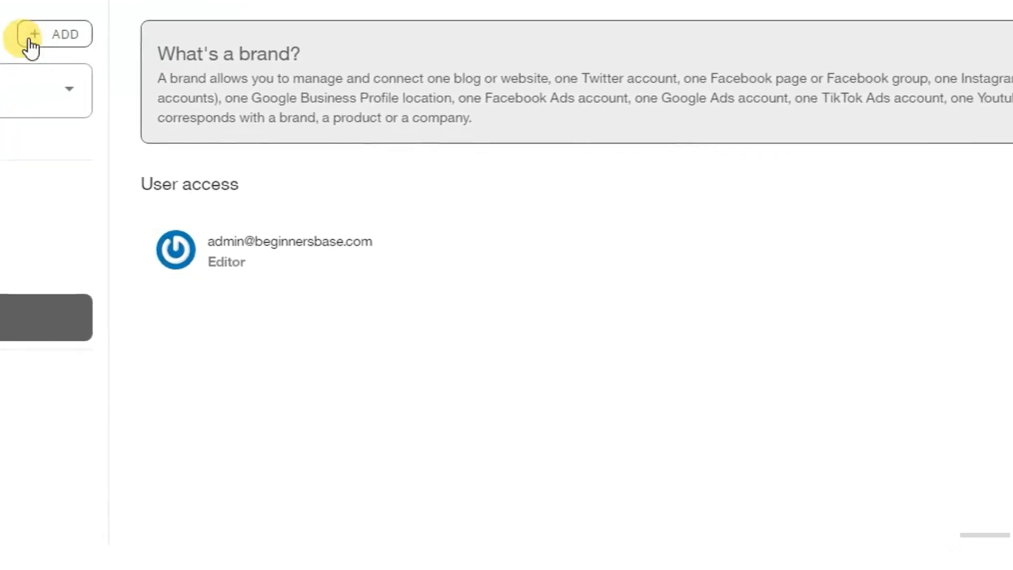
{"action": "left_click", "coordinate": [74, 39]}
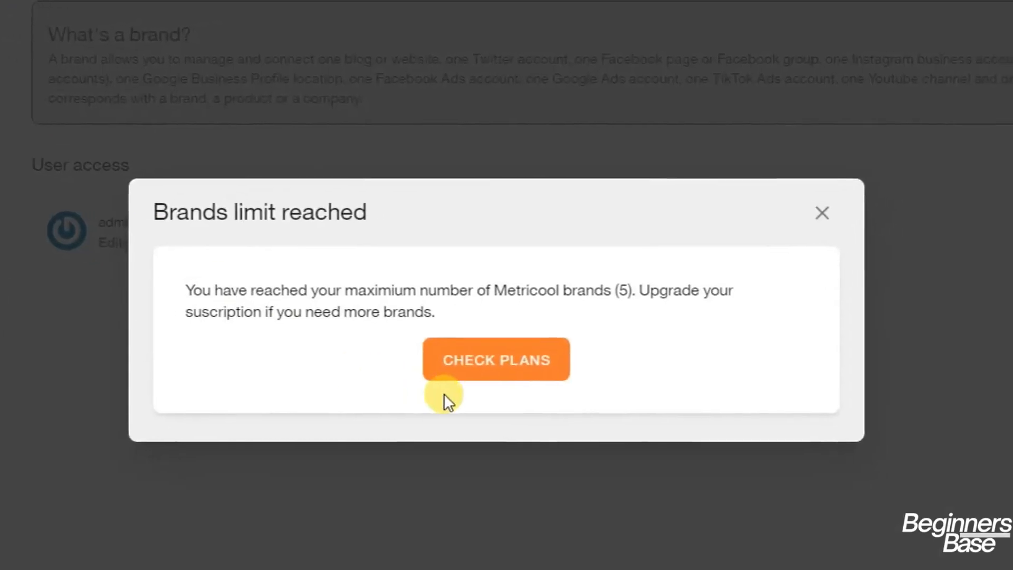
{"action": "left_click", "coordinate": [762, 228]}
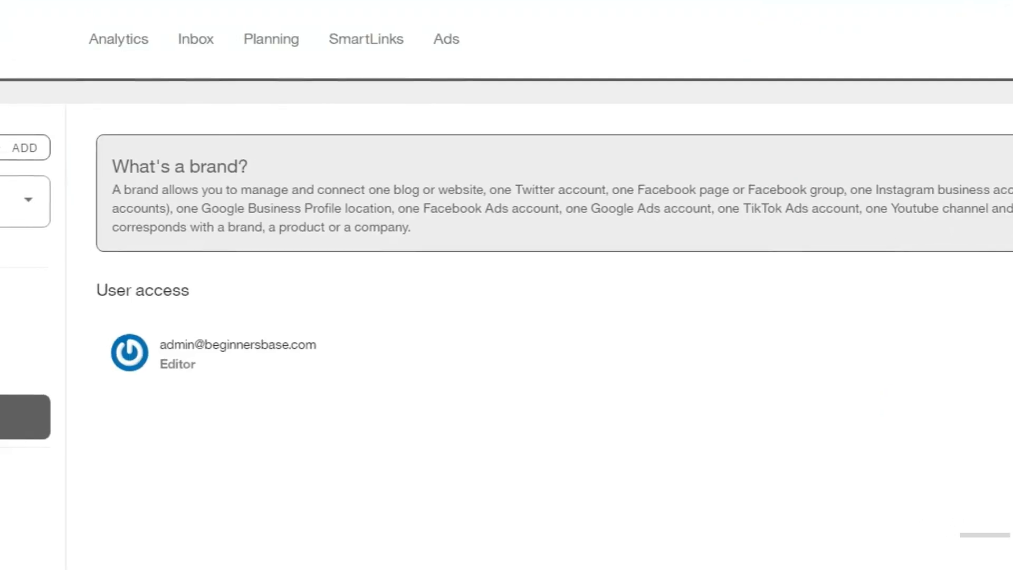
{"action": "left_click", "coordinate": [21, 199]}
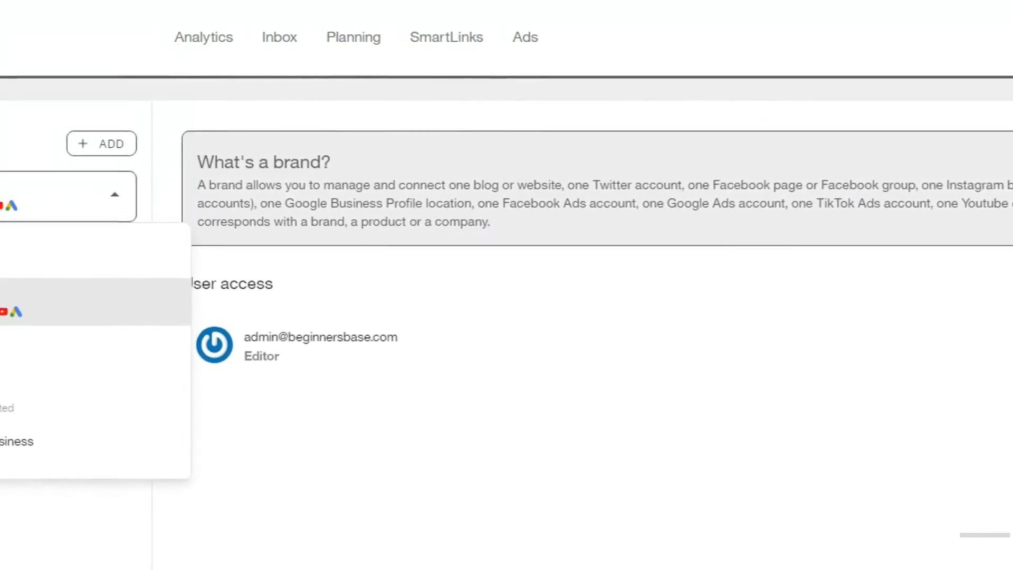
{"action": "key", "text": "Escape"}
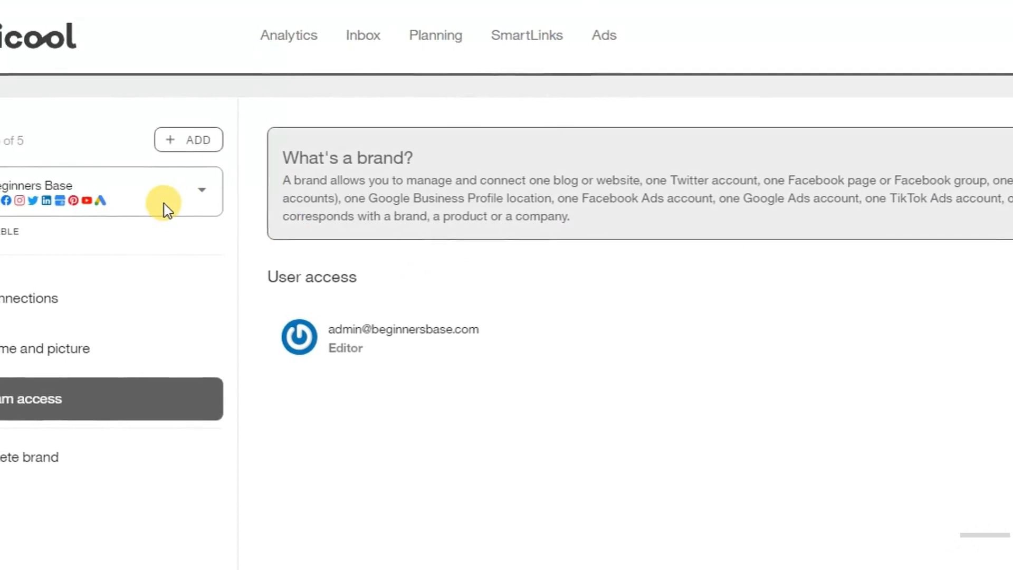
{"action": "left_click", "coordinate": [144, 205]}
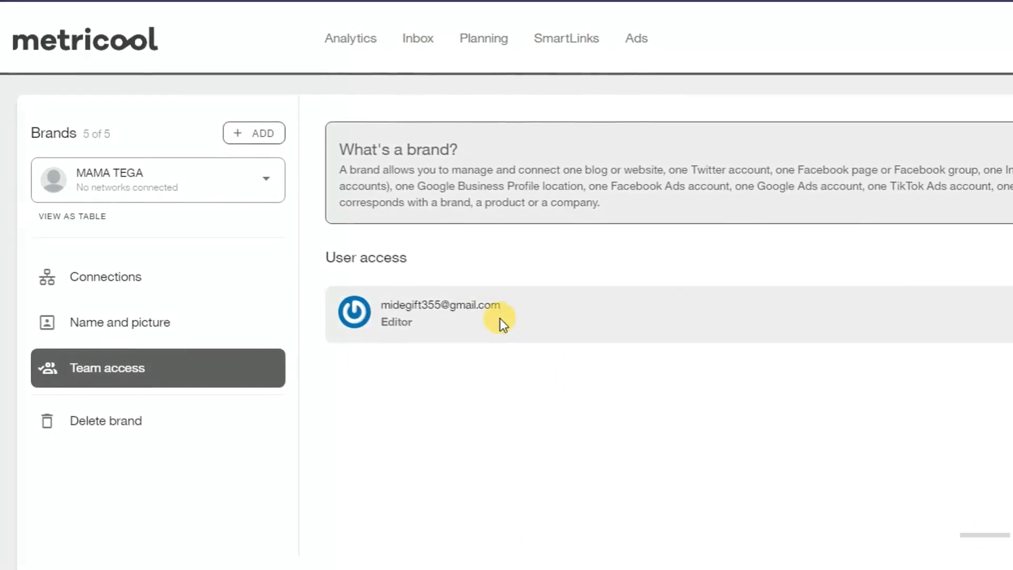
Show the Connections page for the brand with no social networks linked
{"action": "left_click", "coordinate": [108, 282]}
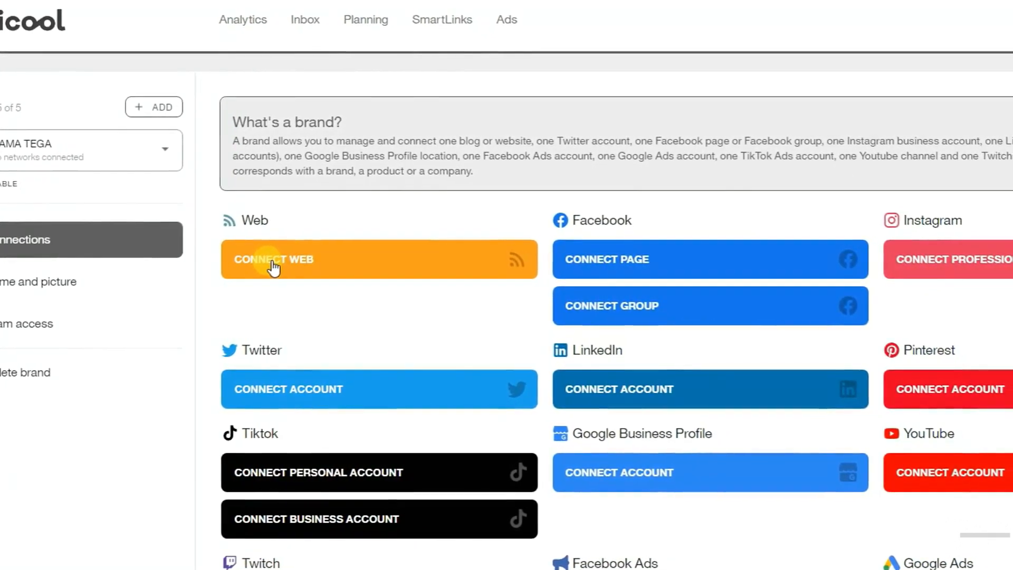
{"action": "left_click", "coordinate": [272, 268]}
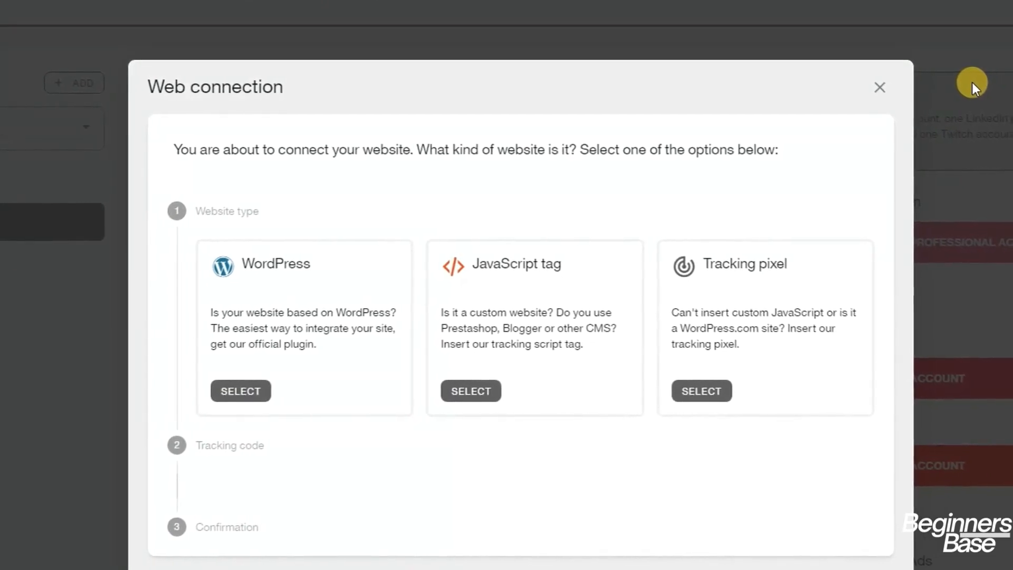
{"action": "left_click", "coordinate": [875, 90]}
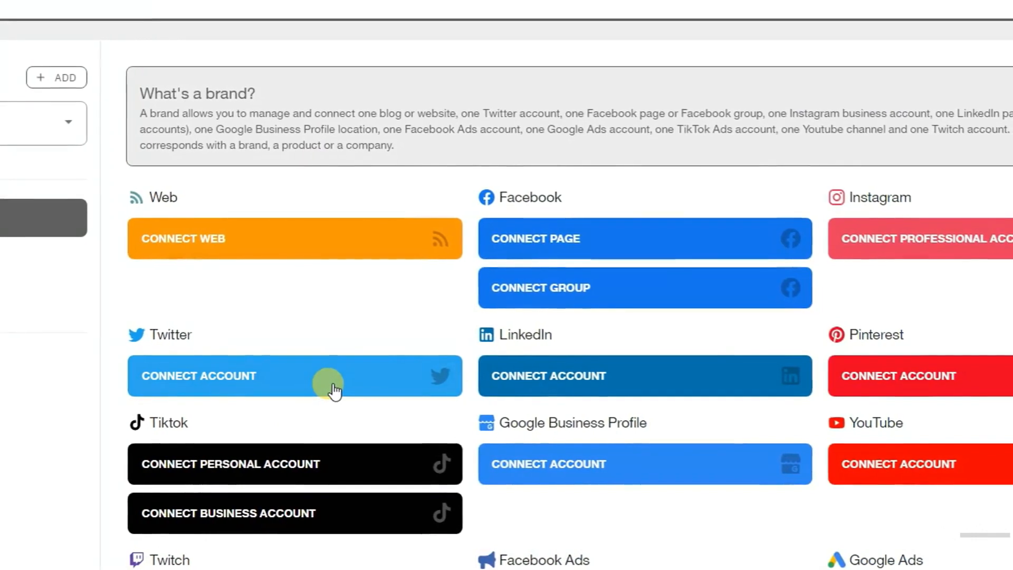
{"action": "left_click", "coordinate": [330, 391]}
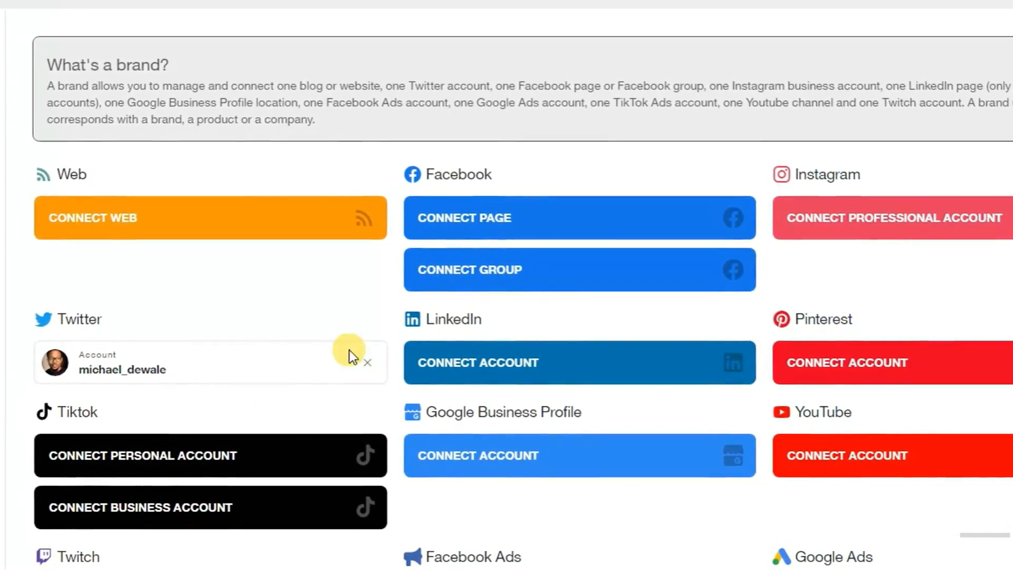
{"action": "left_click", "coordinate": [365, 364]}
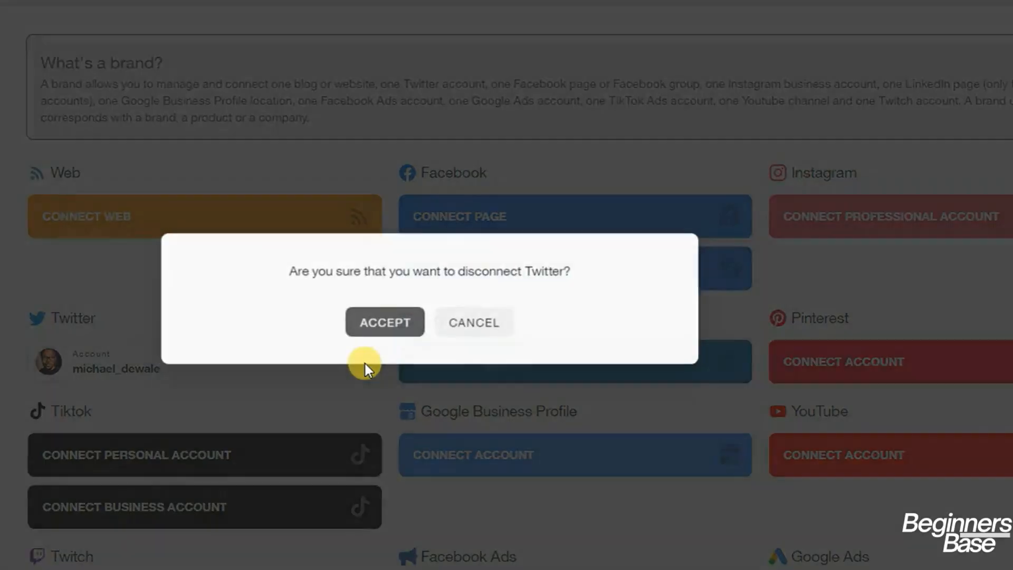
{"action": "left_click", "coordinate": [413, 328]}
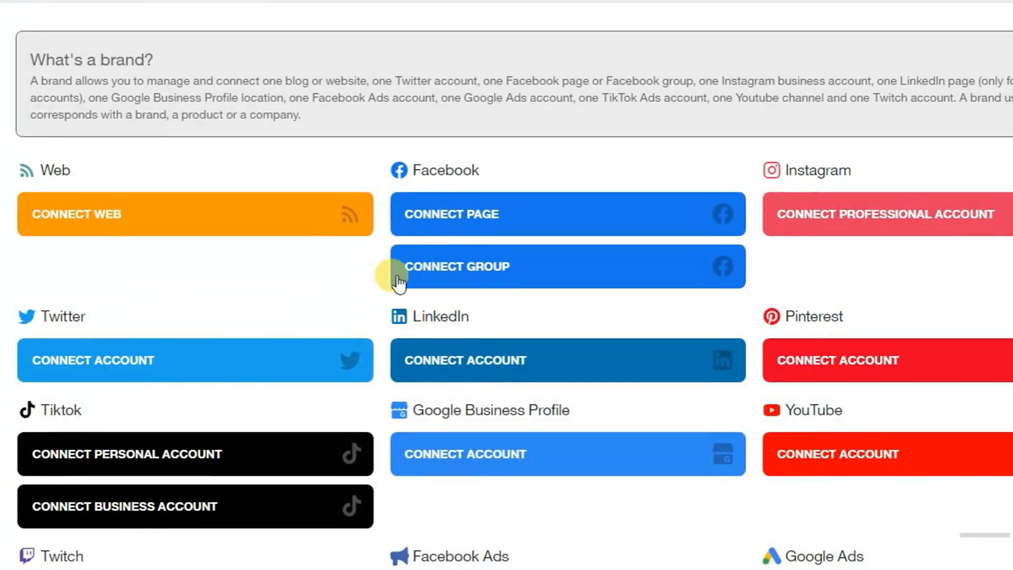
{"action": "scroll", "coordinate": [404, 283], "scroll_direction": "down", "scroll_amount": 2}
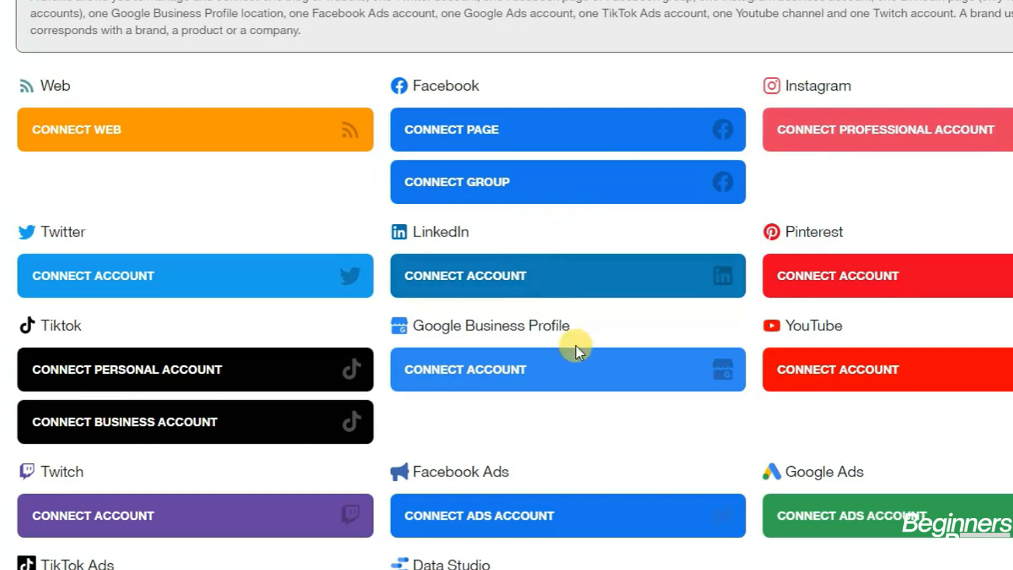
Scroll through the brand settings page showing the brand name MAMA TEGA
{"action": "scroll", "coordinate": [90, 303], "scroll_direction": "down", "scroll_amount": 2}
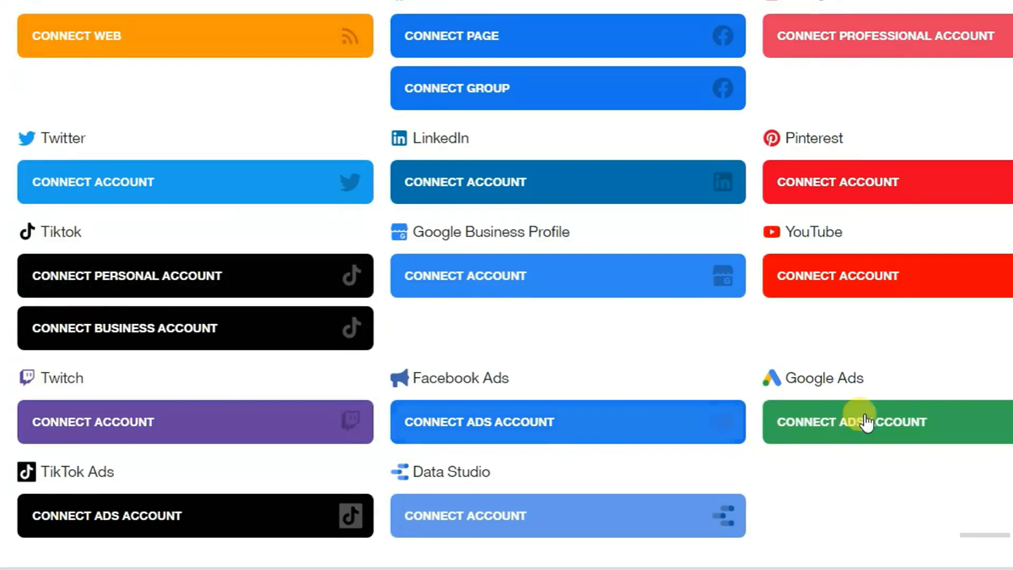
{"action": "scroll", "coordinate": [890, 284], "scroll_direction": "up", "scroll_amount": 4}
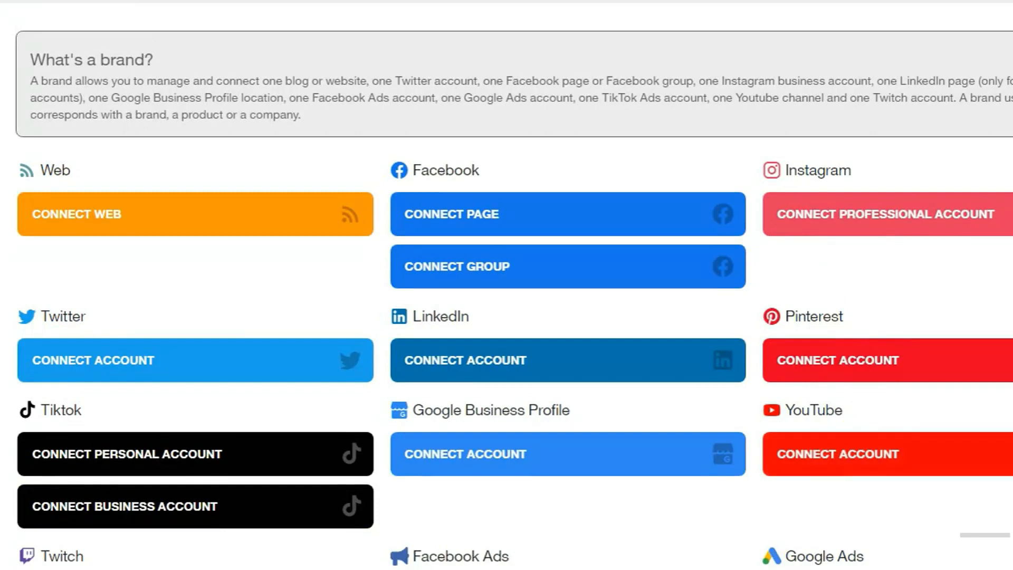
{"action": "scroll", "coordinate": [79, 216], "scroll_direction": "down", "scroll_amount": 2}
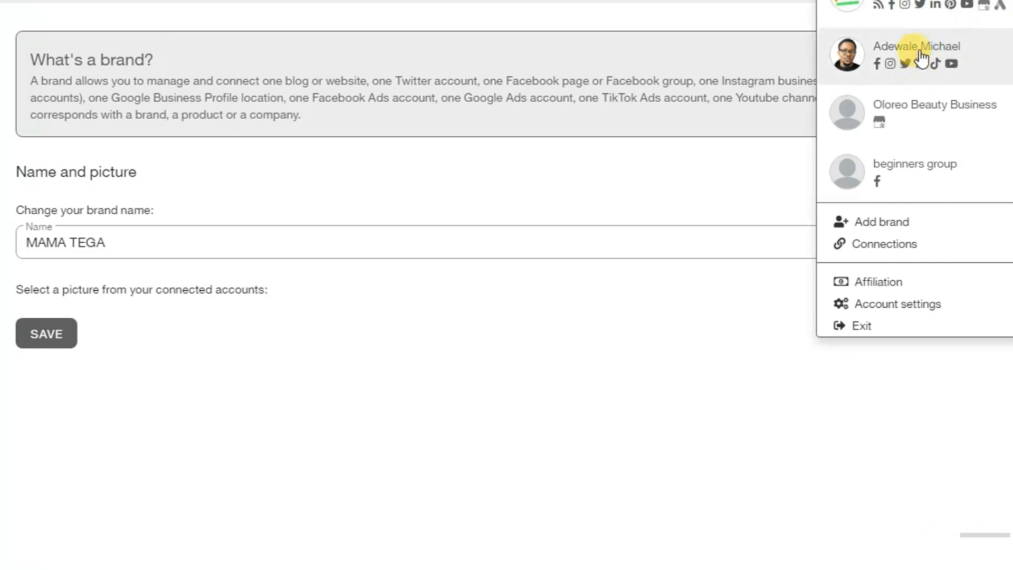
Switch to the brand with connected networks and scroll through its linked social accounts
{"action": "left_click", "coordinate": [908, 5]}
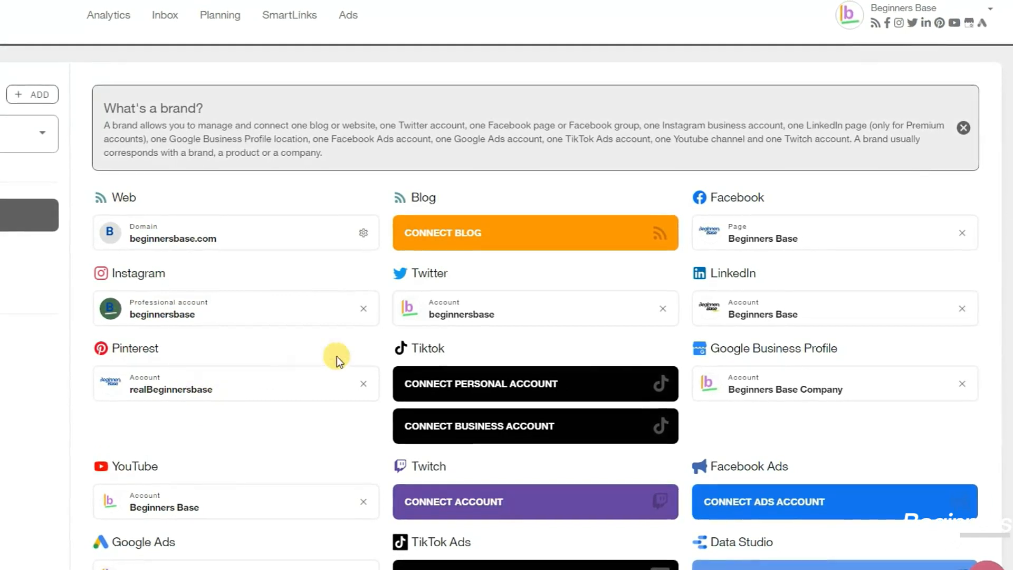
{"action": "scroll", "coordinate": [696, 382], "scroll_direction": "down", "scroll_amount": 3}
{"action": "scroll", "coordinate": [697, 382], "scroll_direction": "up", "scroll_amount": 3}
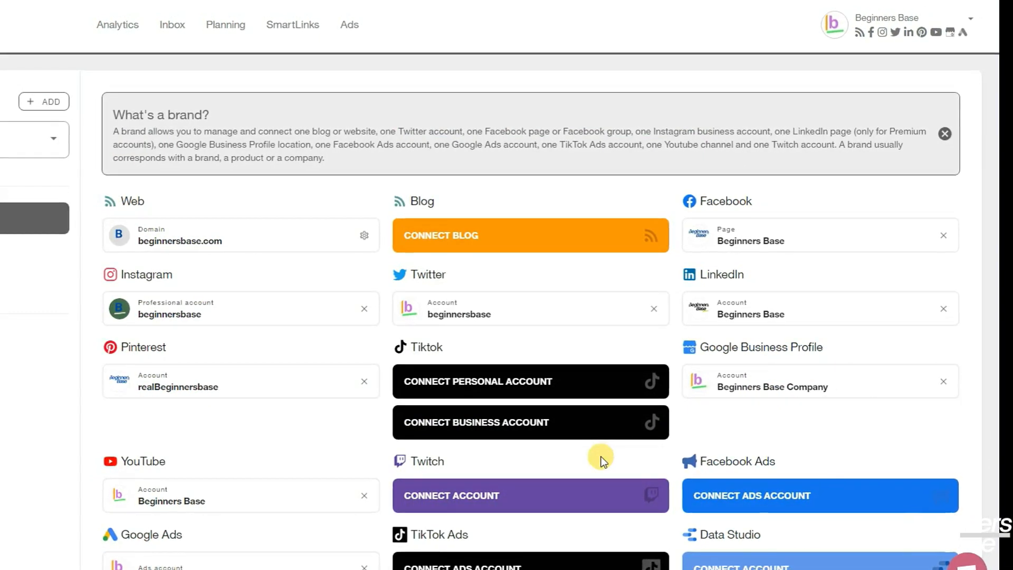
{"action": "scroll", "coordinate": [506, 290], "scroll_direction": "down", "scroll_amount": 2}
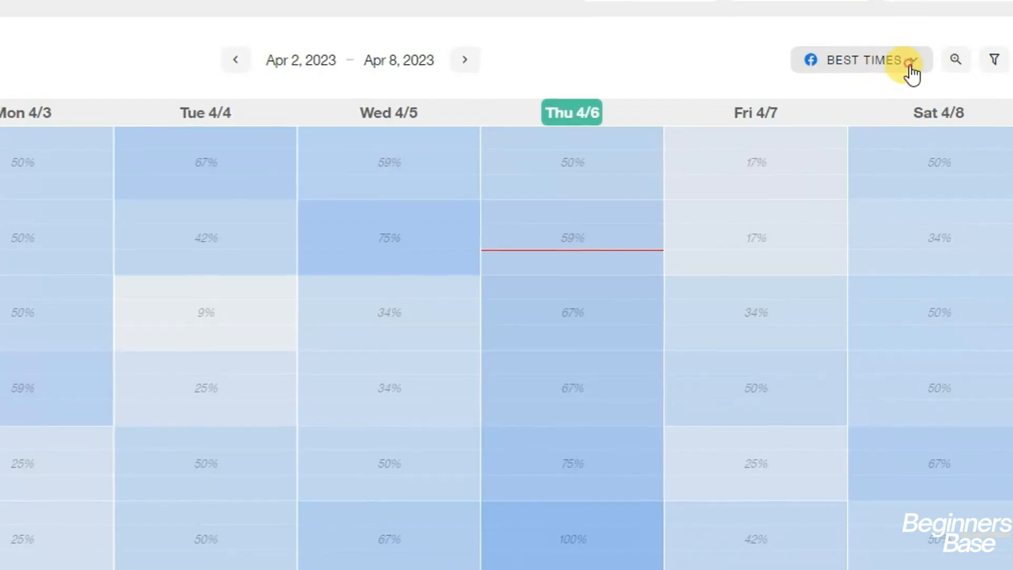
Check Facebook best times, close that panel, and start a new post for Apr 6, 2023 9:51 AM
{"action": "left_click", "coordinate": [910, 72]}
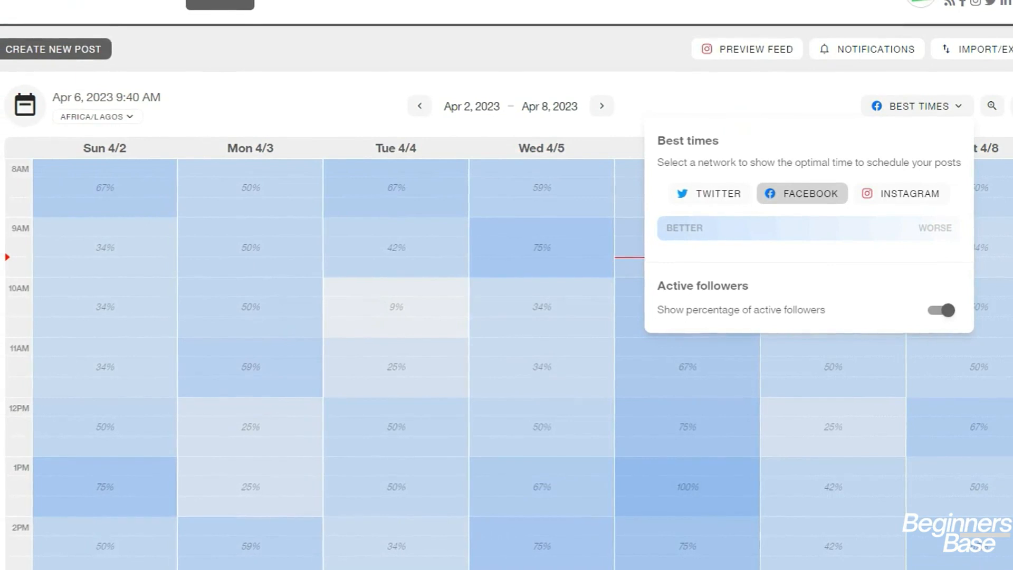
{"action": "left_click", "coordinate": [953, 108]}
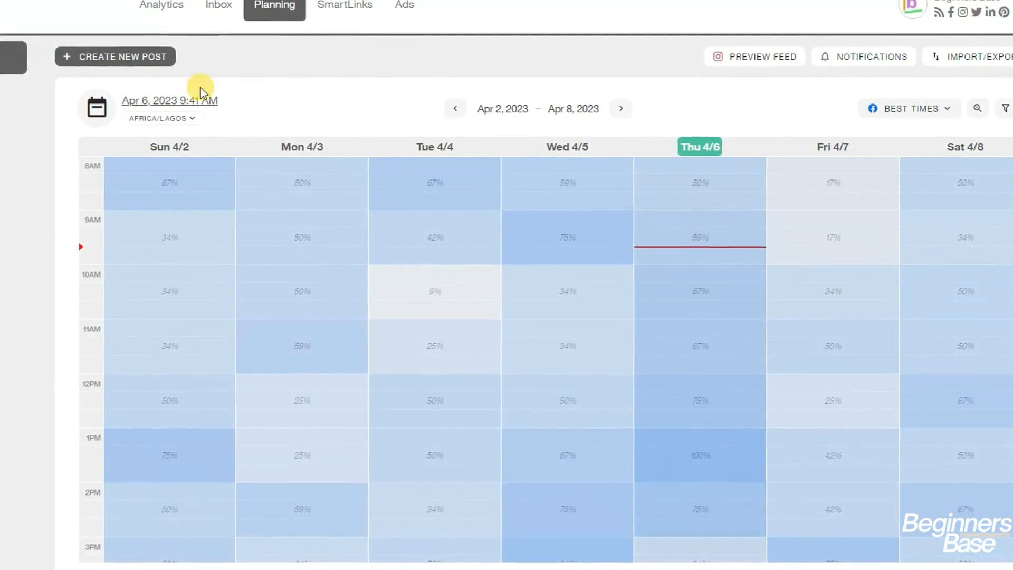
{"action": "left_click", "coordinate": [123, 58]}
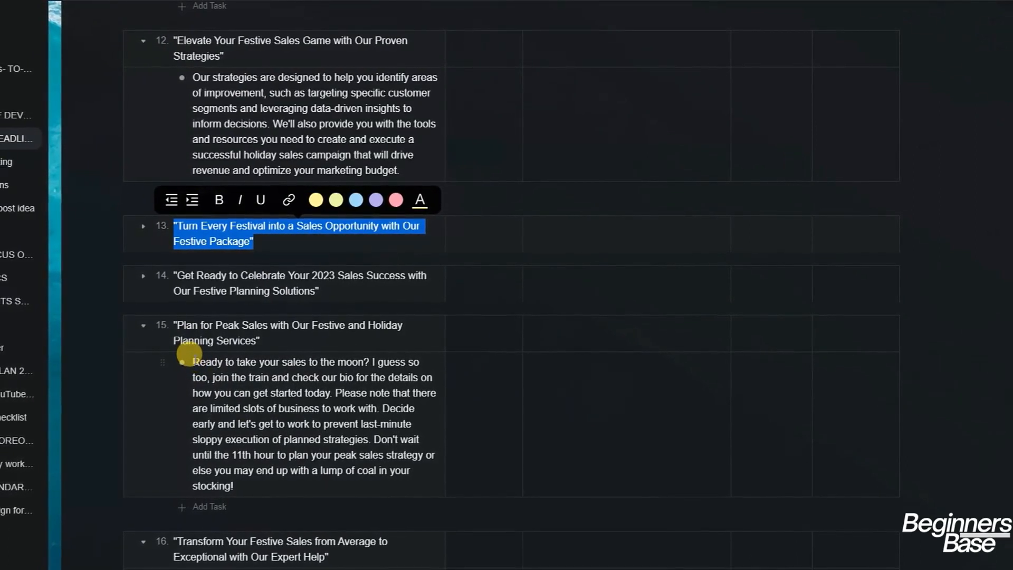
{"action": "left_click", "coordinate": [190, 359]}
Select the 'Ready to take your sales to the moon?' paragraph under item 15 in Taskade
{"action": "left_click_drag", "start_coordinate": [190, 359], "coordinate": [260, 472]}
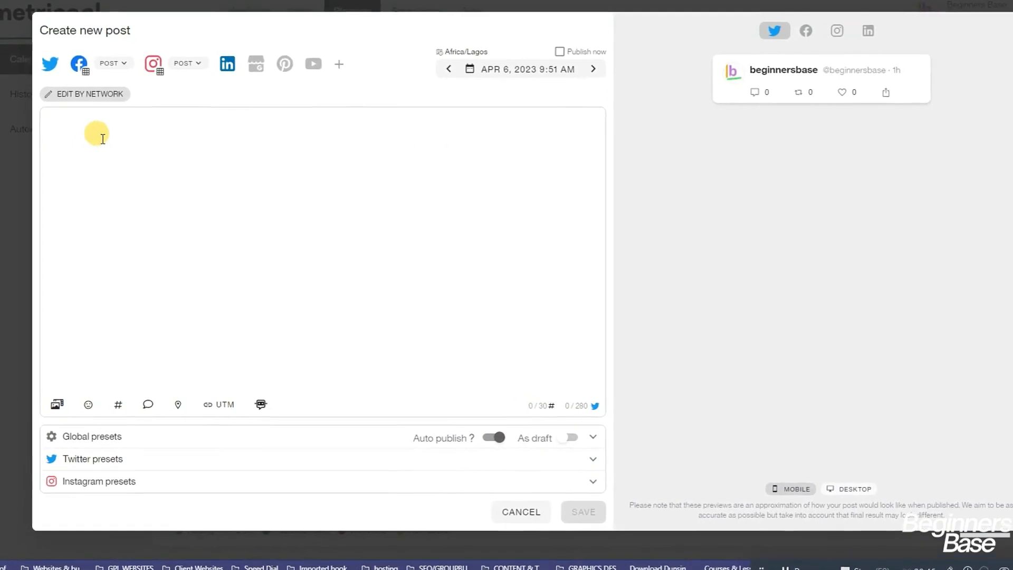
Paste the Peak Sales paragraph and add #smallbusiness and #businesswoman on a line below it
{"action": "type", "text": "Ready to take your sales to the moon? I guess so too, join the train and check our bio for the details on how you can get started today. Please note that there are limited slots of business to work with. Decide early and let's get to work to prevent last-minute sloppy execution of planned strategies. Don't wait until the 11th hour to plan your peak sales strategy or else you may end up with a lump of coal in your stocking!"}
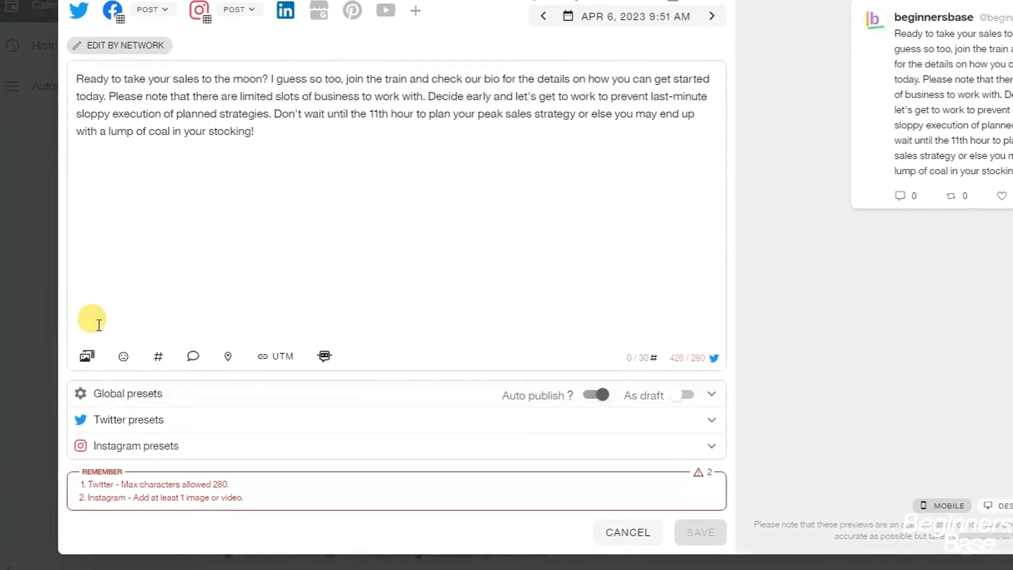
{"action": "left_click", "coordinate": [163, 356]}
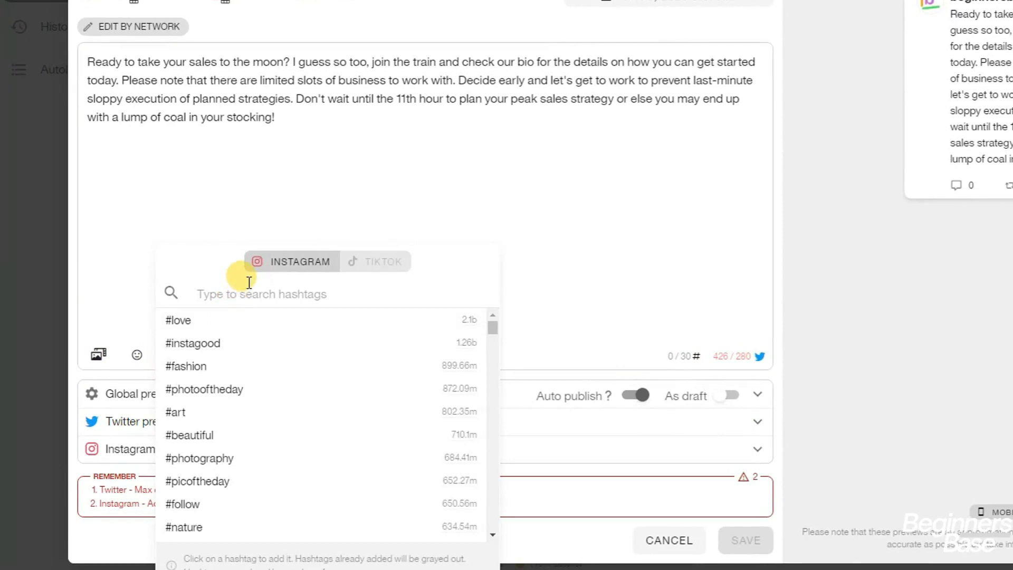
{"action": "type", "text": "BUSINESS"}
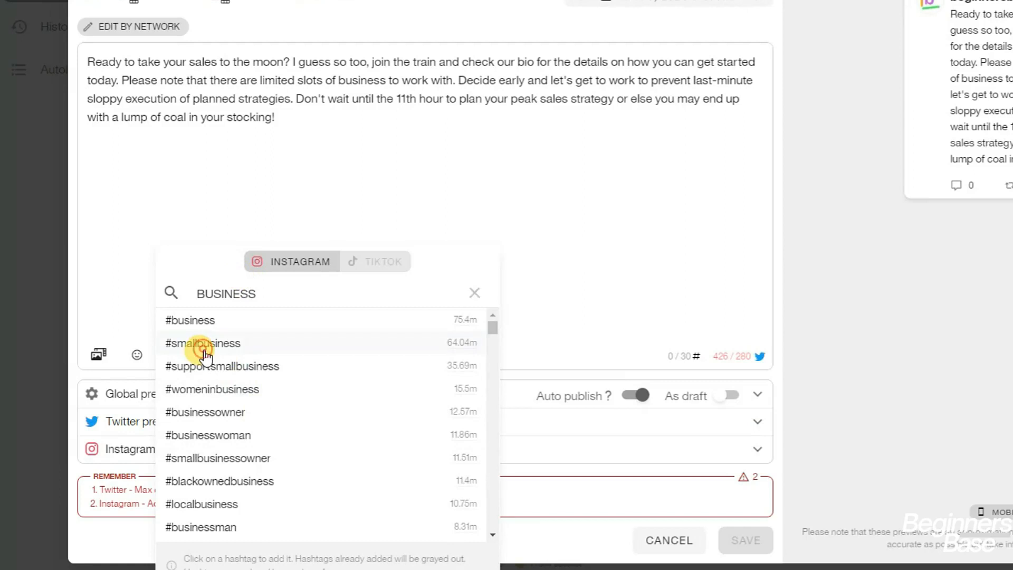
{"action": "left_click", "coordinate": [204, 350]}
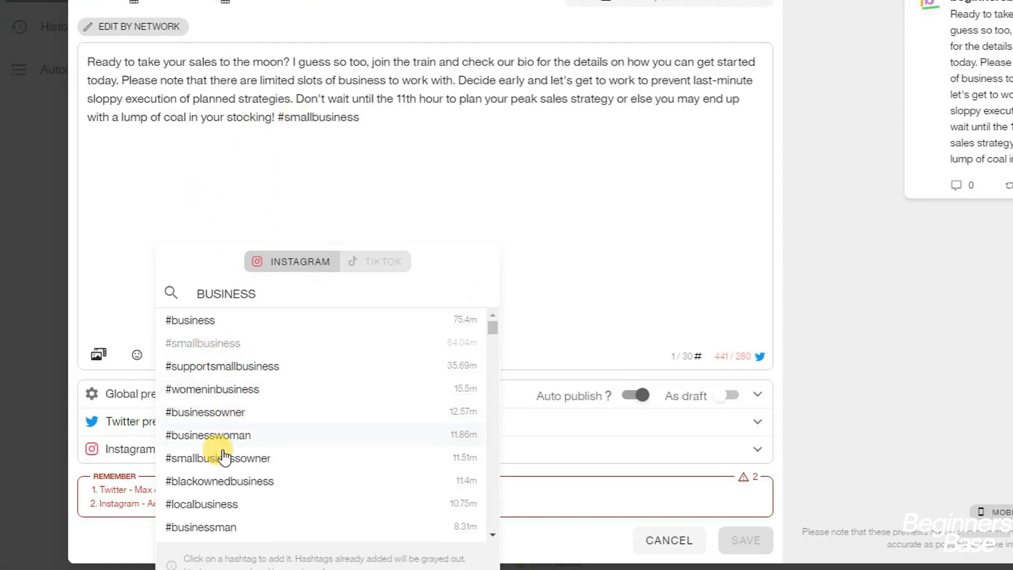
{"action": "left_click", "coordinate": [278, 117]}
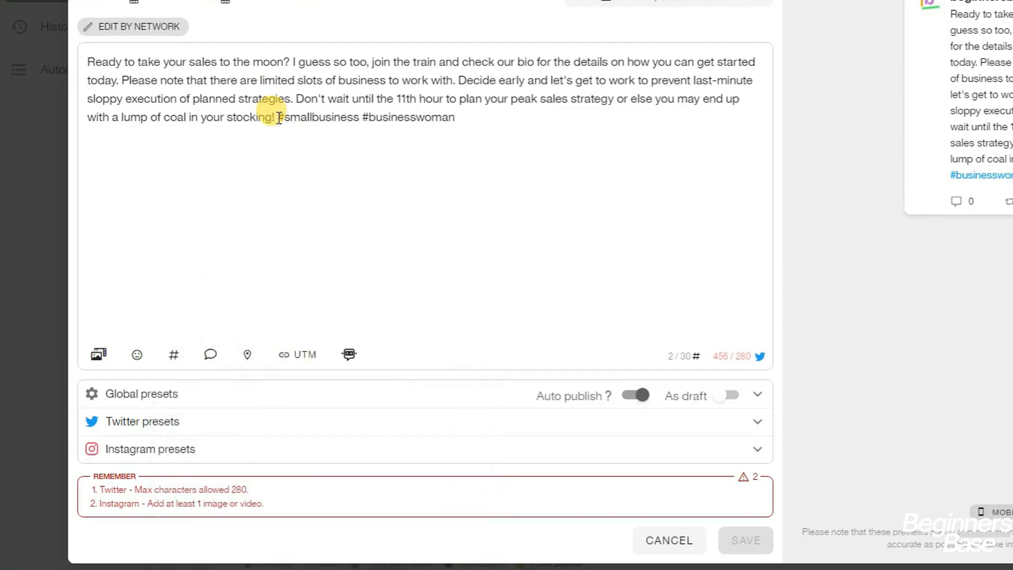
{"action": "key", "text": "Return"}
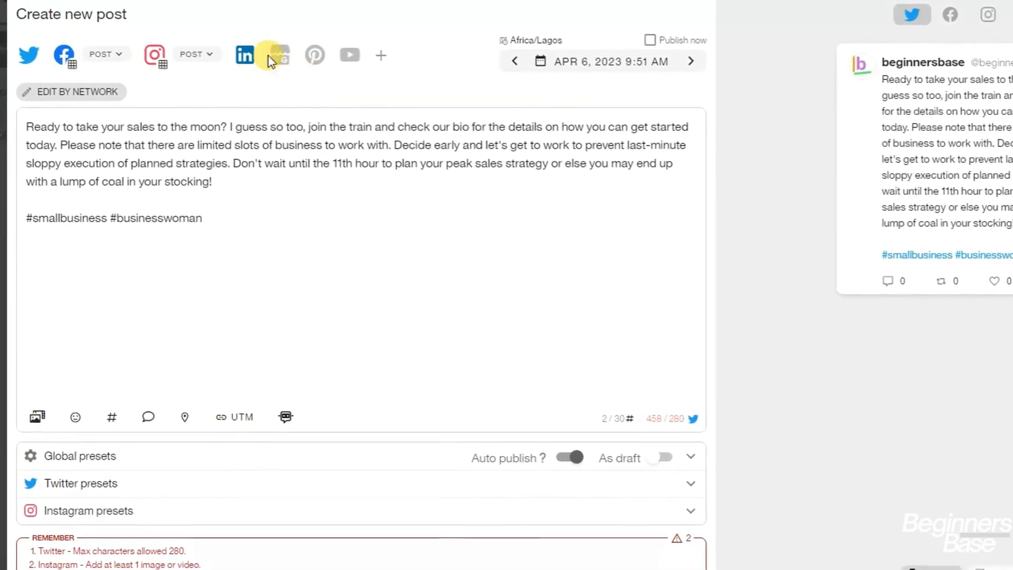
Select Google Business, Pinterest and YouTube for the post, leaving Facebook still selected
{"action": "left_click", "coordinate": [283, 59]}
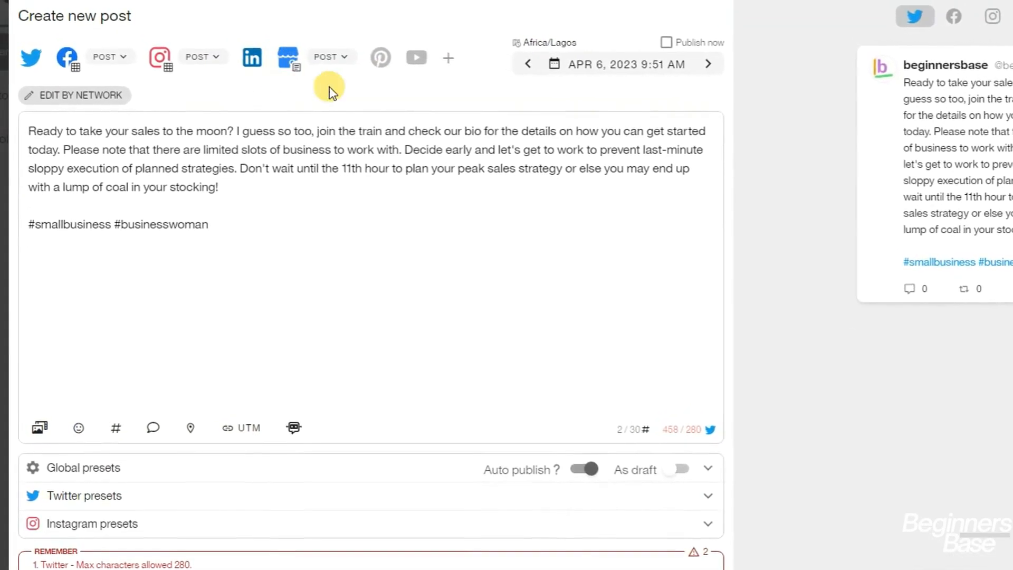
{"action": "left_click", "coordinate": [376, 66]}
{"action": "left_click", "coordinate": [416, 61]}
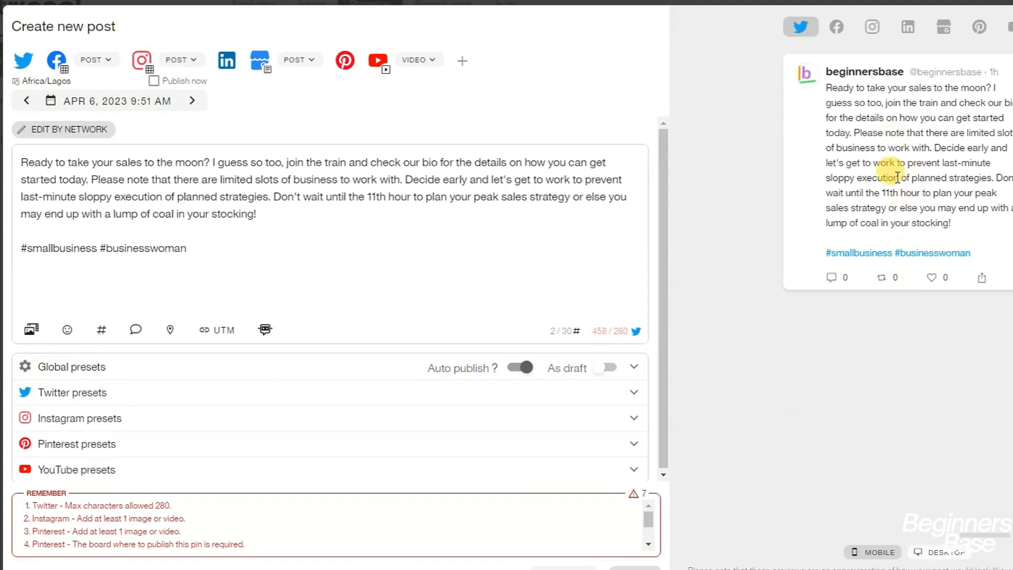
{"action": "left_click", "coordinate": [57, 60]}
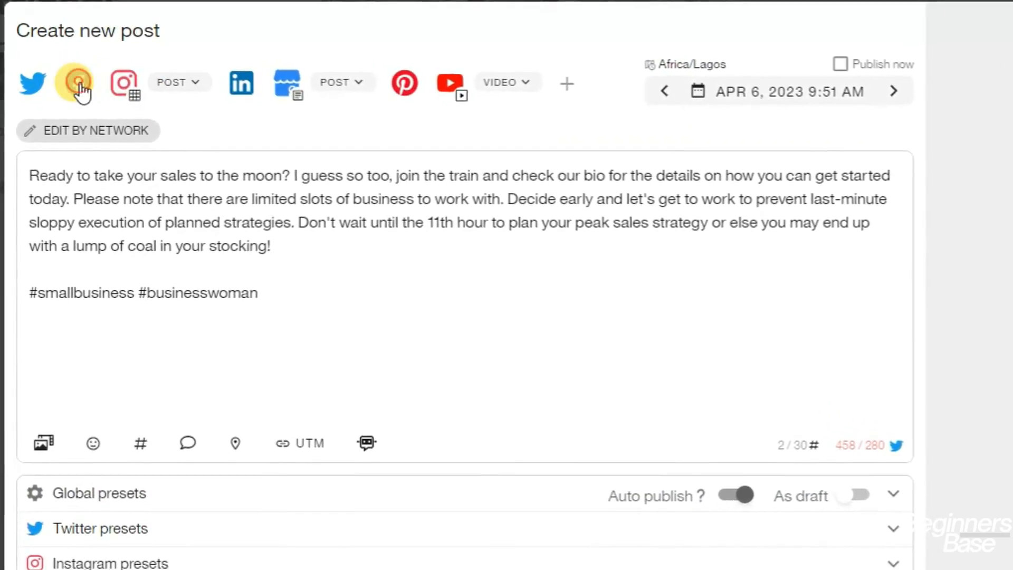
{"action": "left_click", "coordinate": [82, 87]}
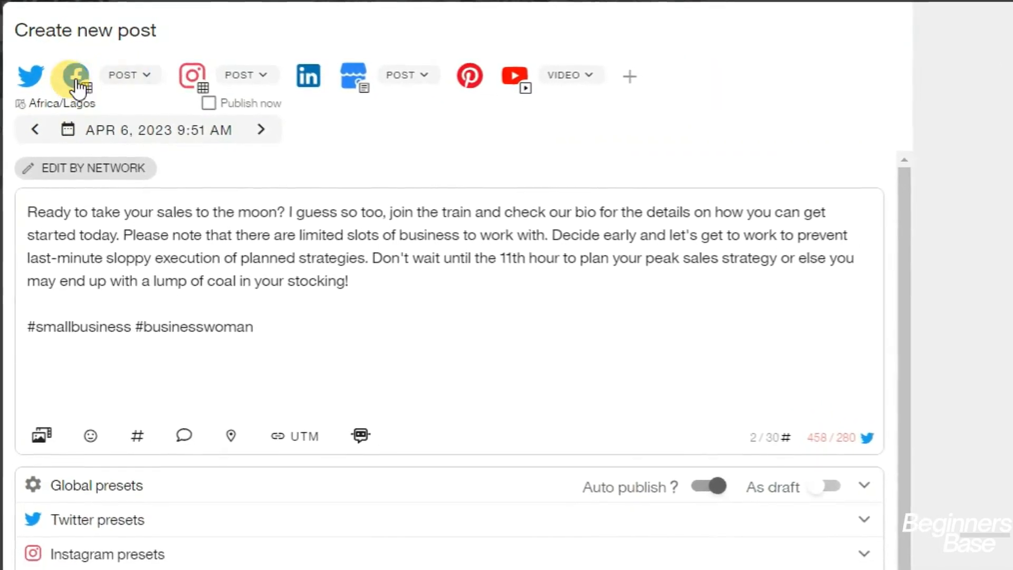
{"action": "left_click", "coordinate": [75, 81]}
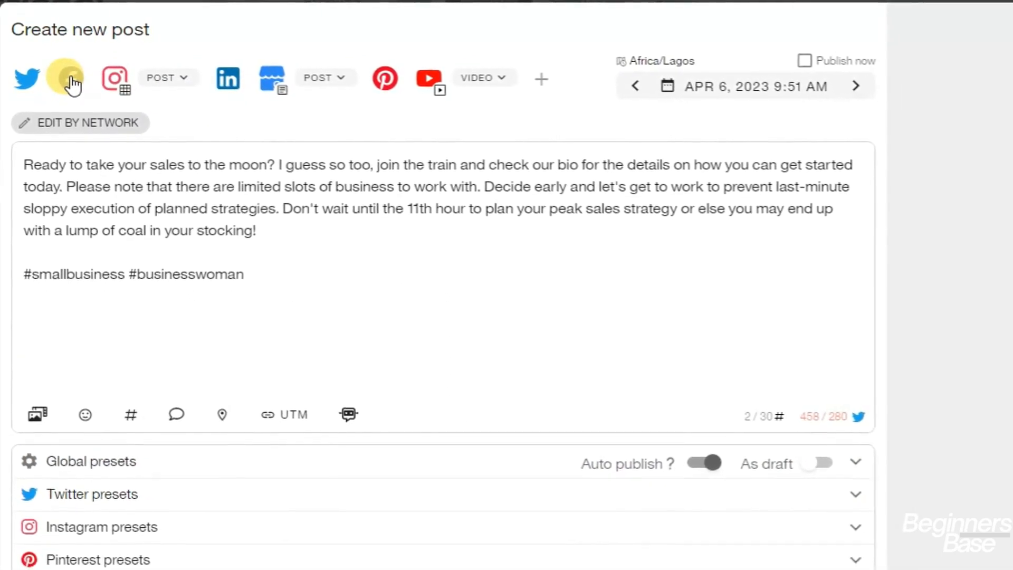
{"action": "left_click", "coordinate": [70, 78]}
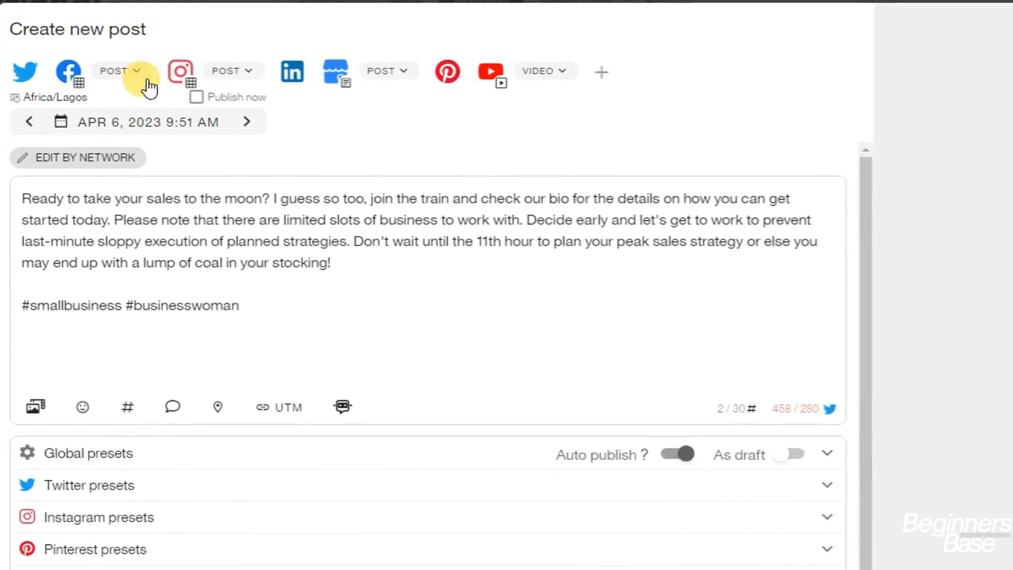
Change the Facebook and Instagram format dropdowns from POST to Reel
{"action": "left_click", "coordinate": [138, 78]}
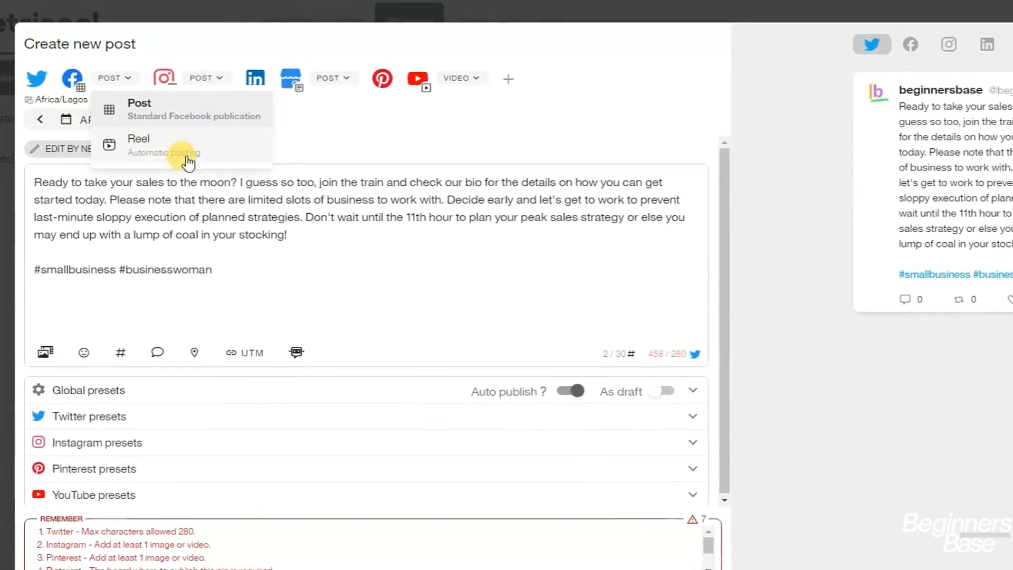
{"action": "left_click", "coordinate": [164, 148]}
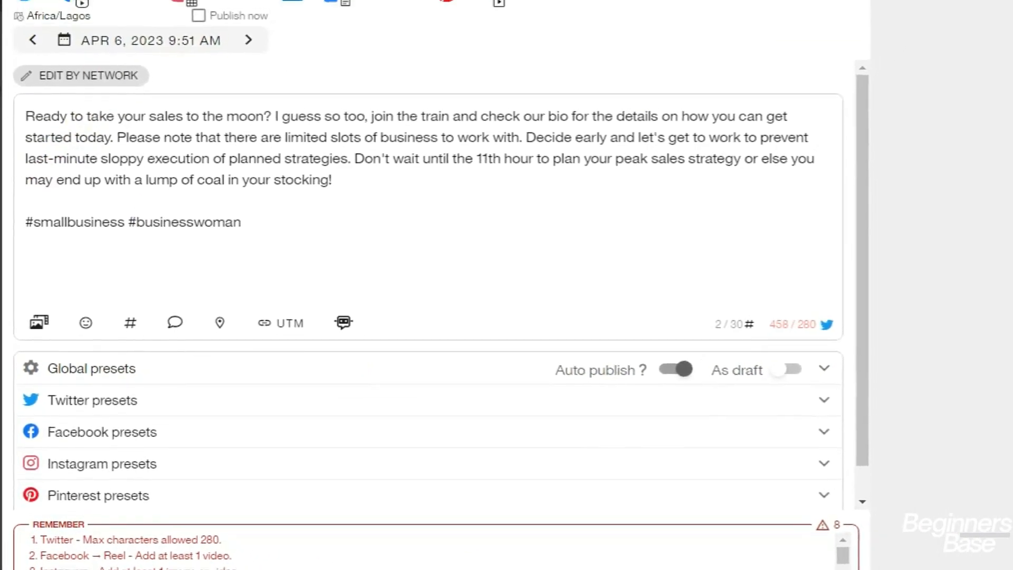
{"action": "left_click", "coordinate": [248, 13]}
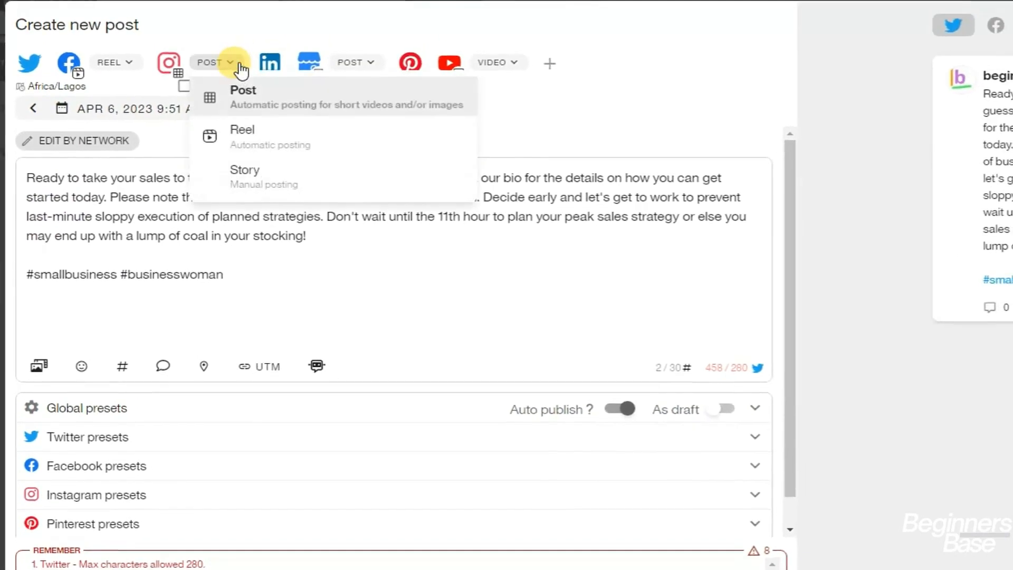
{"action": "left_click", "coordinate": [242, 152]}
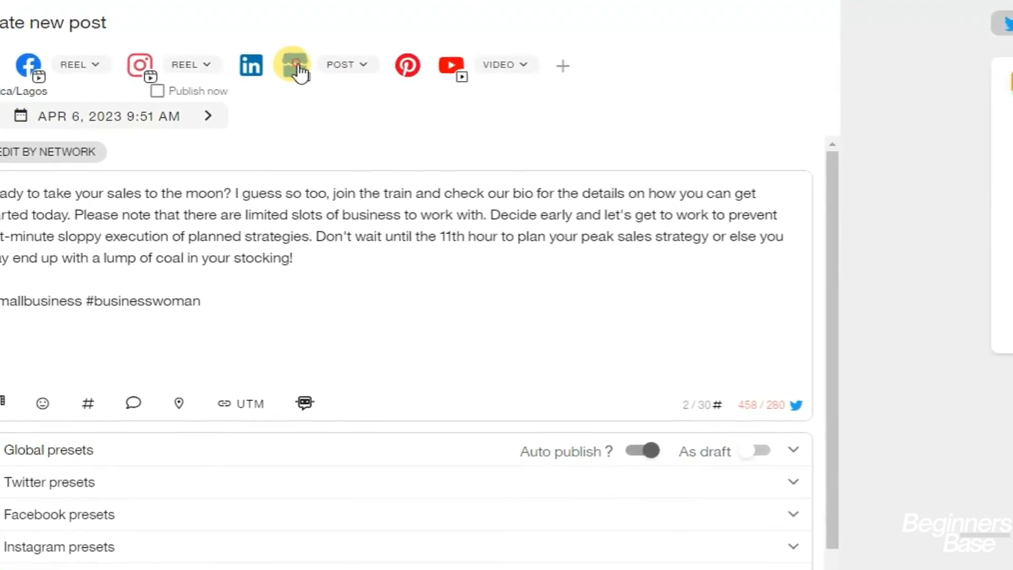
Deselect Google Business and review the remaining reminders for Pinterest and YouTube
{"action": "left_click", "coordinate": [312, 78]}
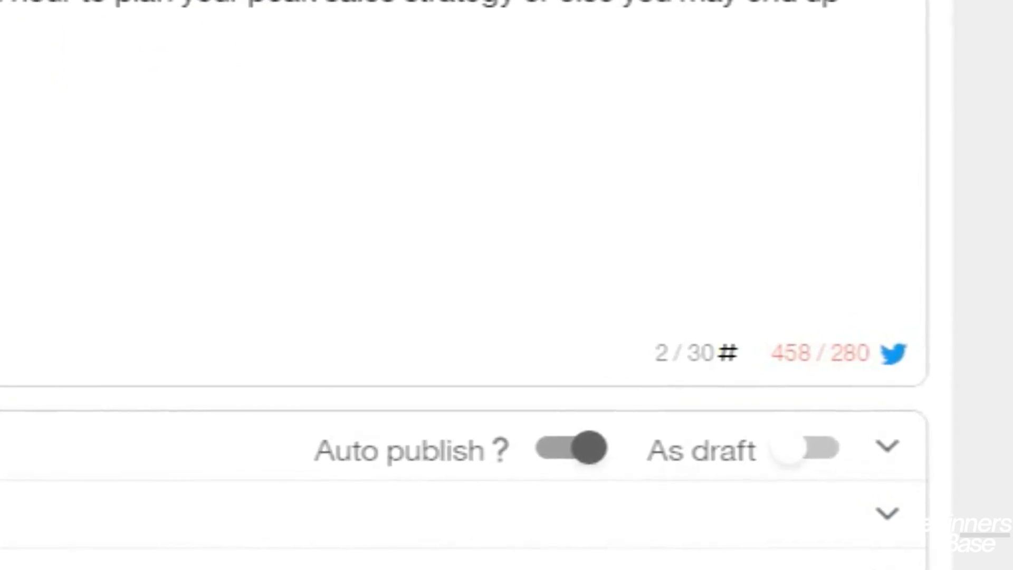
{"action": "mouse_move", "coordinate": [800, 355]}
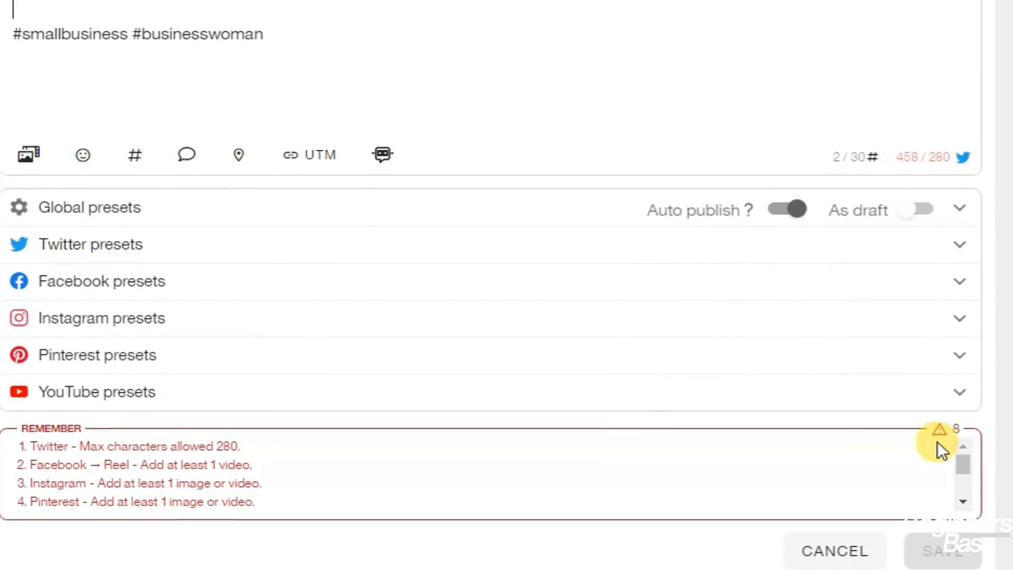
{"action": "left_click_drag", "start_coordinate": [970, 459], "coordinate": [945, 517]}
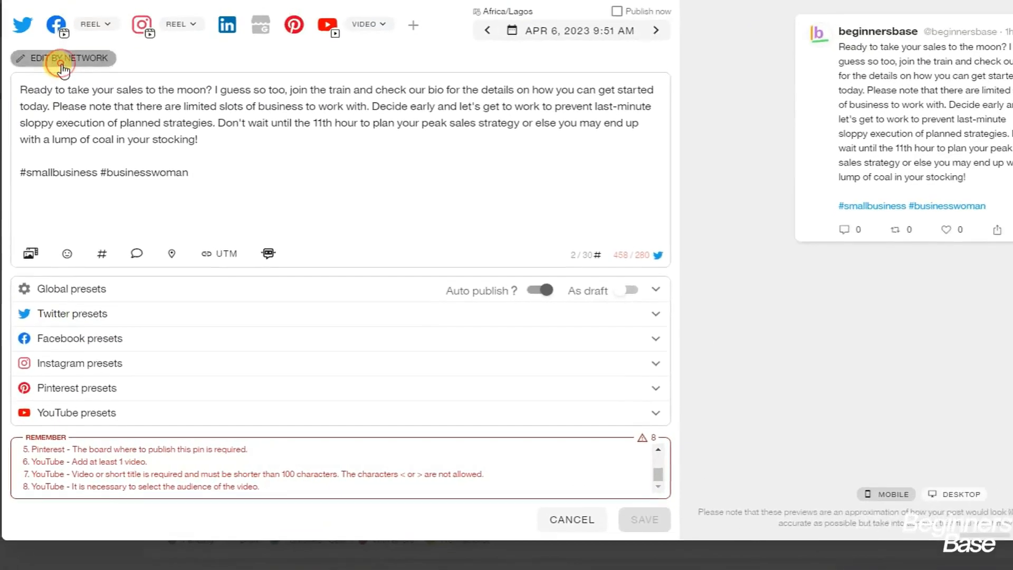
Turn on Edit by Network and open the Twitter version of the post
{"action": "left_click", "coordinate": [61, 62]}
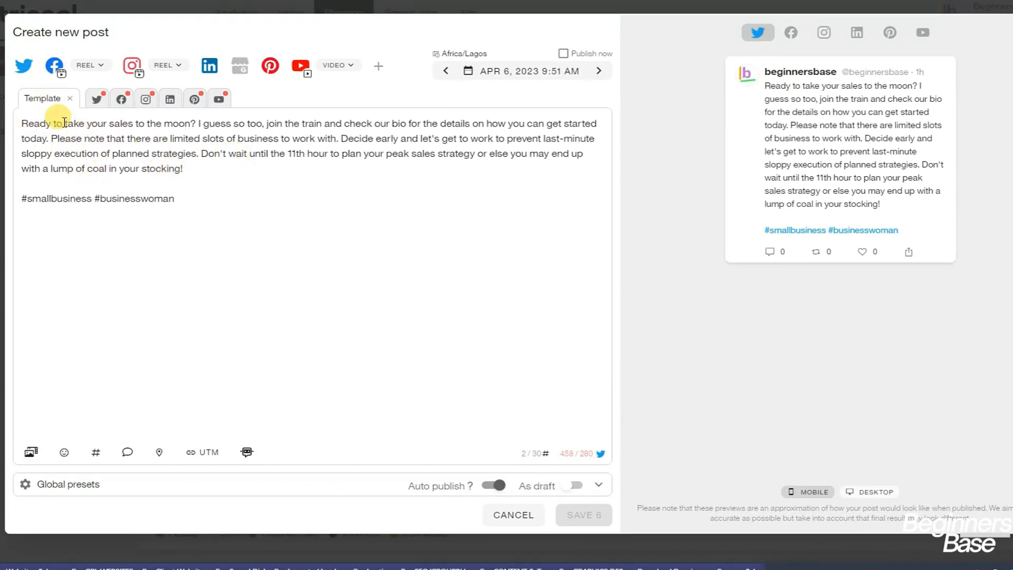
{"action": "left_click", "coordinate": [98, 100]}
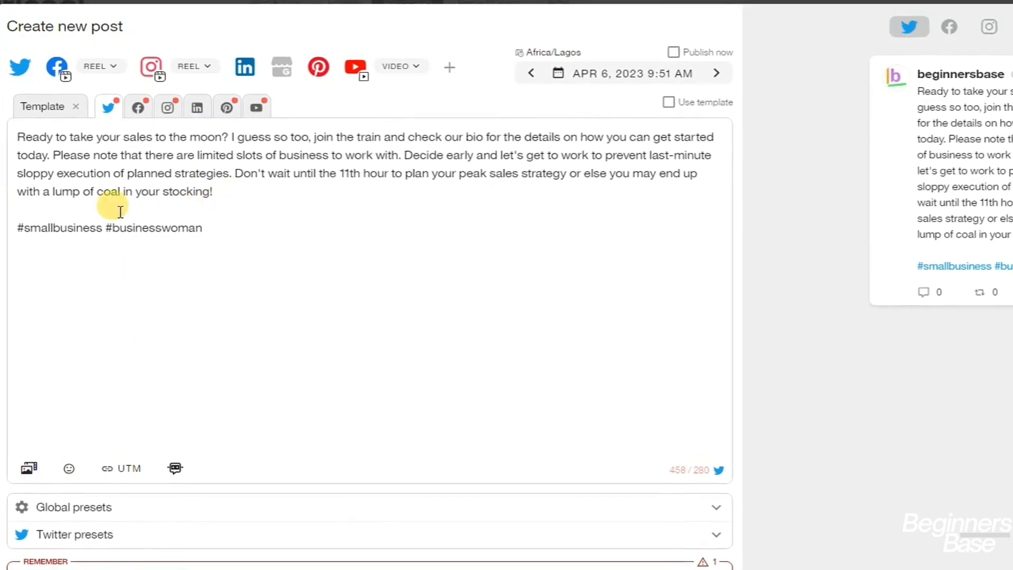
{"action": "left_click", "coordinate": [16, 136]}
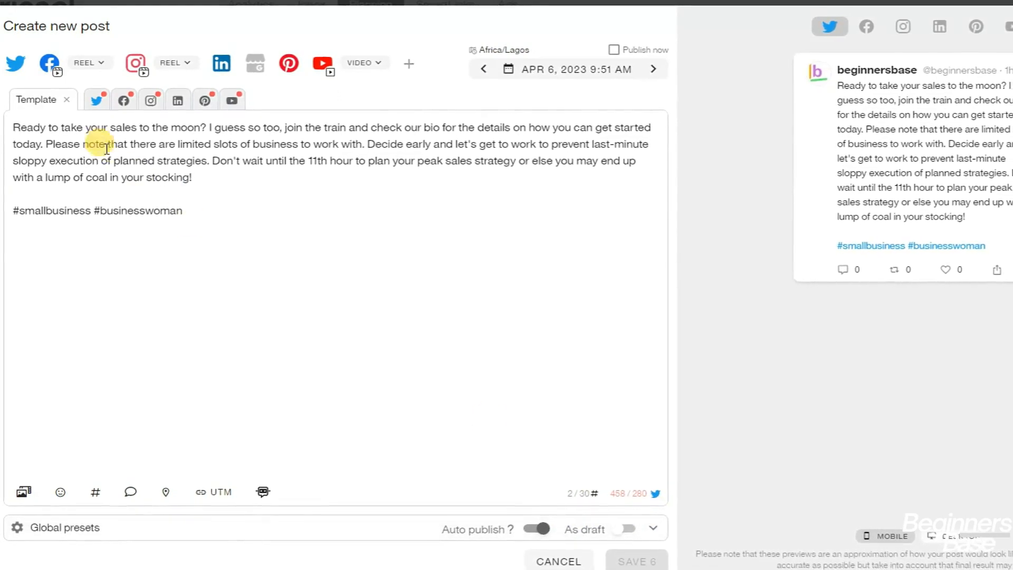
Trim the Twitter caption to 224 characters by deleting the three limited-slots sentences
{"action": "left_click", "coordinate": [94, 105]}
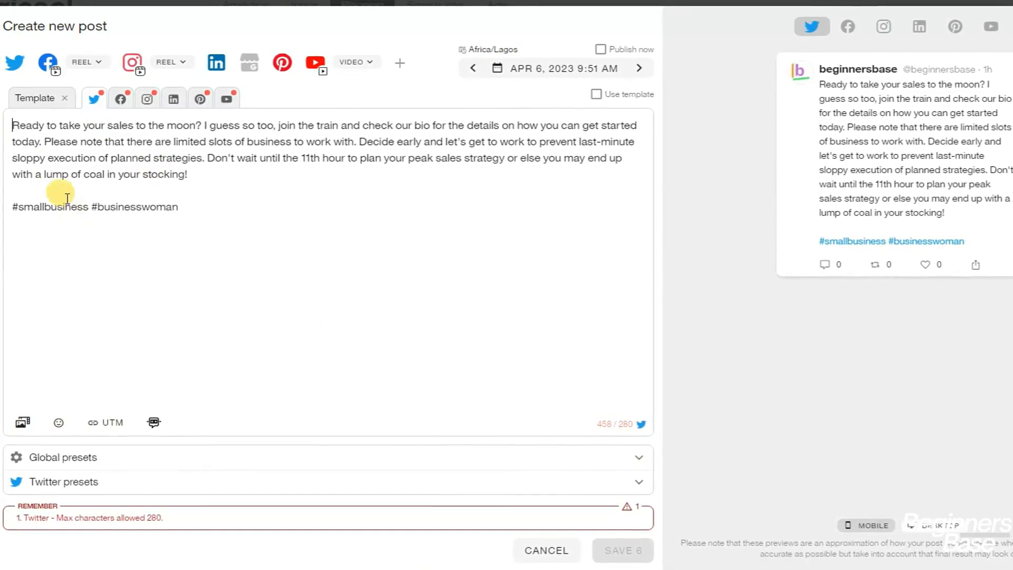
{"action": "left_click", "coordinate": [202, 125]}
{"action": "key", "text": "Return"}
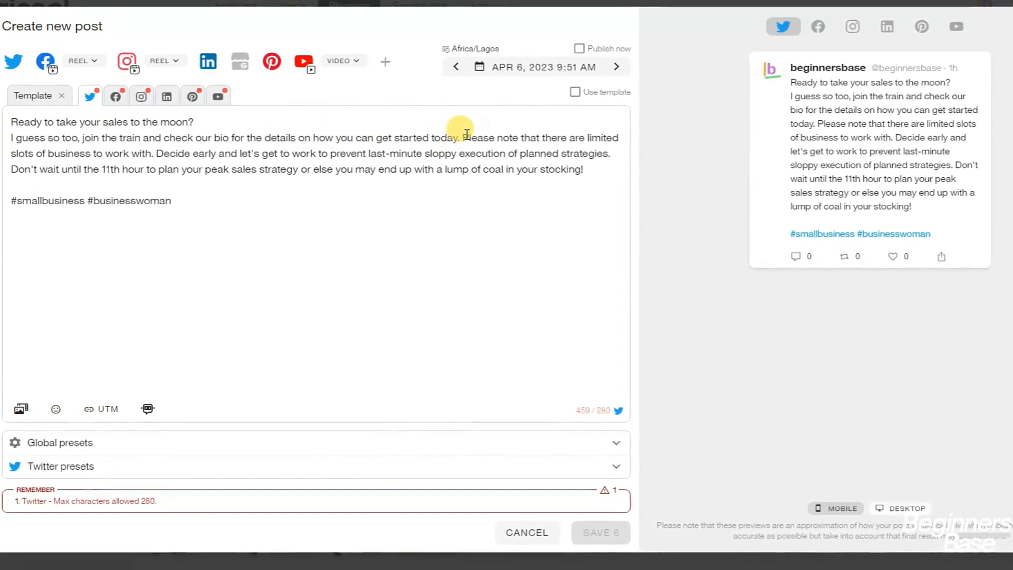
{"action": "left_click_drag", "start_coordinate": [461, 137], "coordinate": [449, 183]}
{"action": "key", "text": "ctrl+c"}
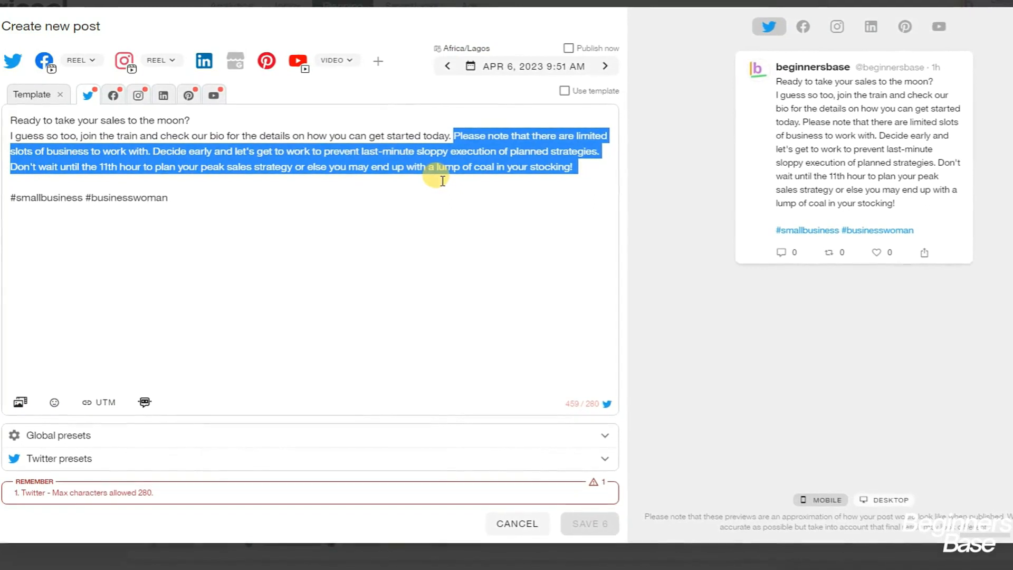
{"action": "key", "text": "BackSpace"}
{"action": "key", "text": "Delete"}
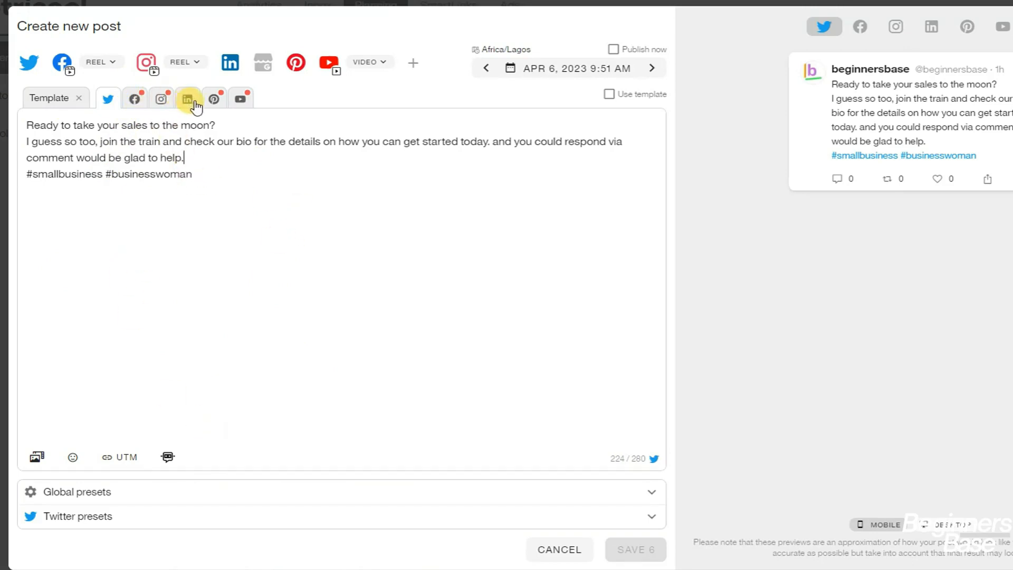
{"action": "left_click", "coordinate": [137, 102]}
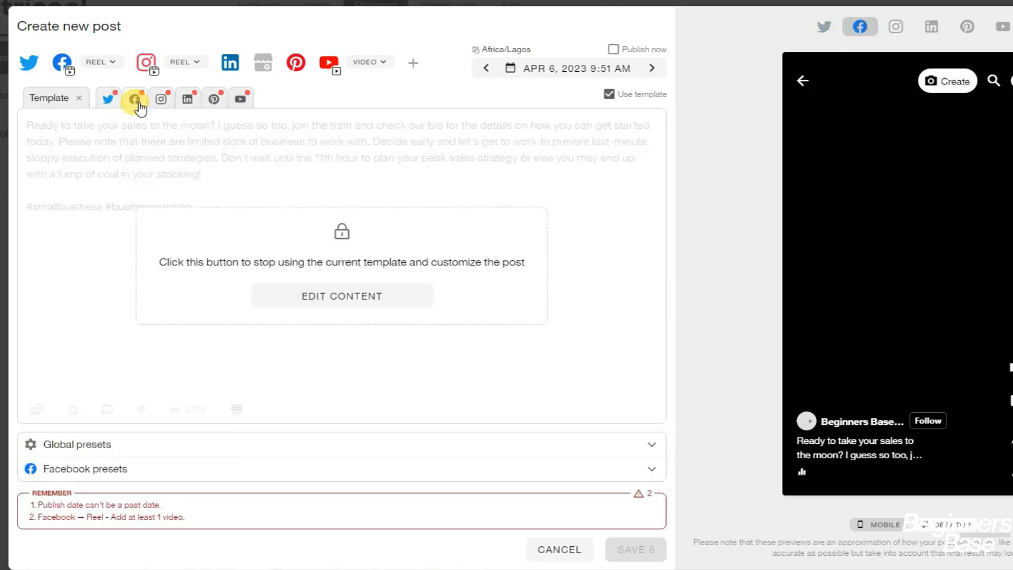
Detach the Facebook text from the template and paste the limited-slots paragraph as its first comment
{"action": "left_click", "coordinate": [376, 328]}
{"action": "left_click", "coordinate": [106, 449]}
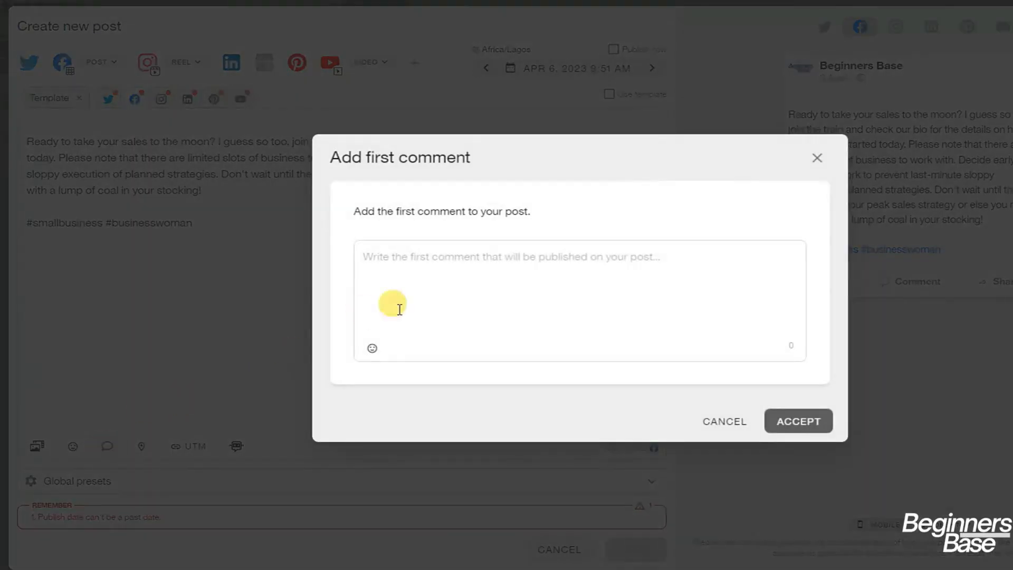
{"action": "left_click", "coordinate": [420, 266]}
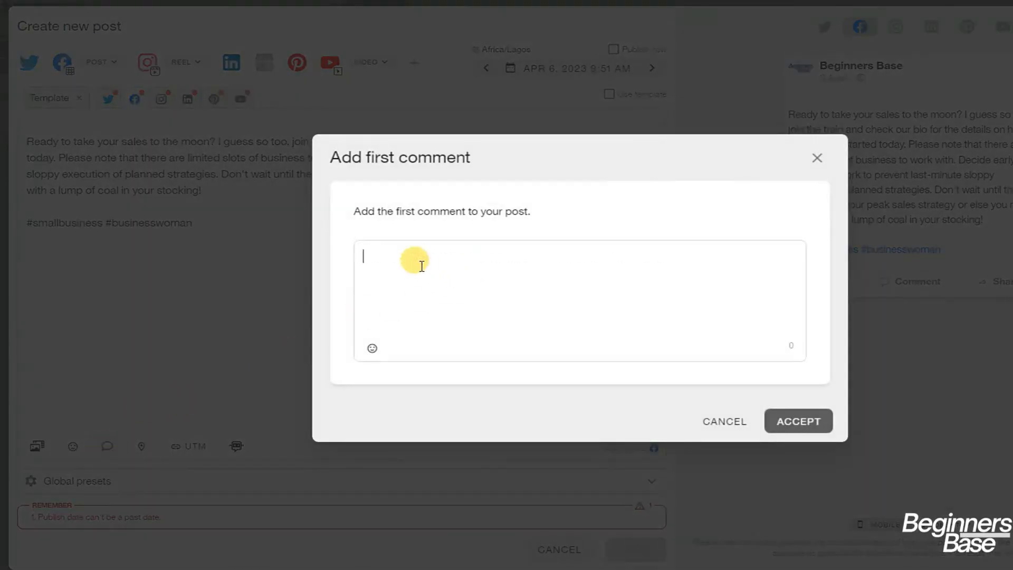
{"action": "key", "text": "ctrl+v"}
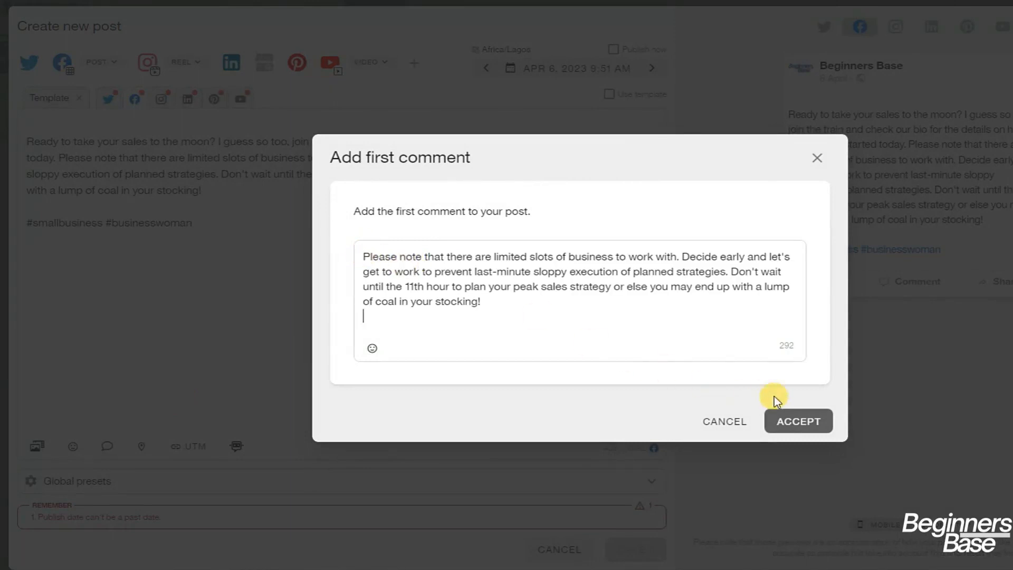
{"action": "left_click", "coordinate": [800, 422]}
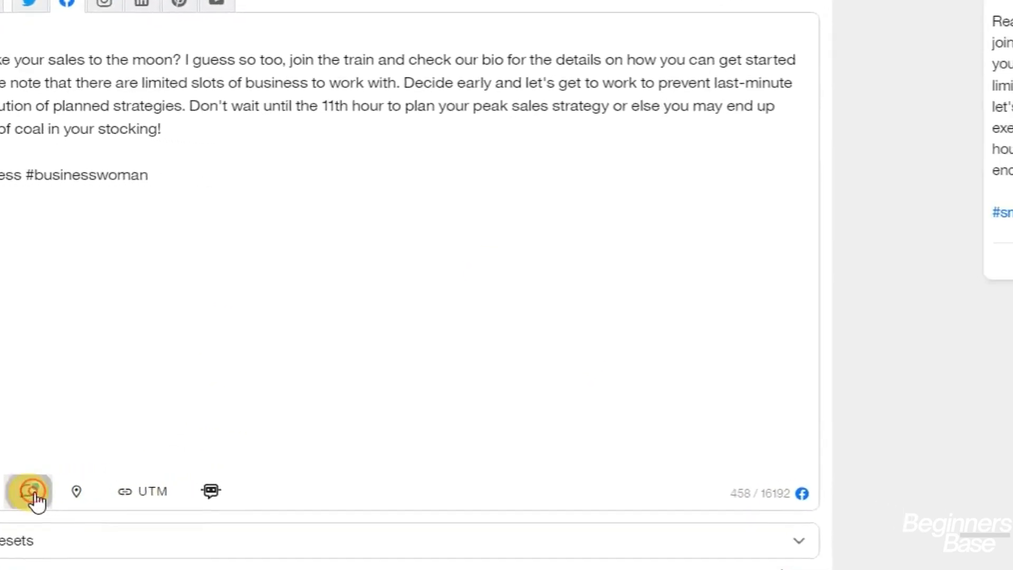
Replace the Facebook first comment with 'please like and share this post. Thanks for your support!'
{"action": "left_click", "coordinate": [32, 492]}
{"action": "left_click_drag", "start_coordinate": [361, 288], "coordinate": [136, 221]}
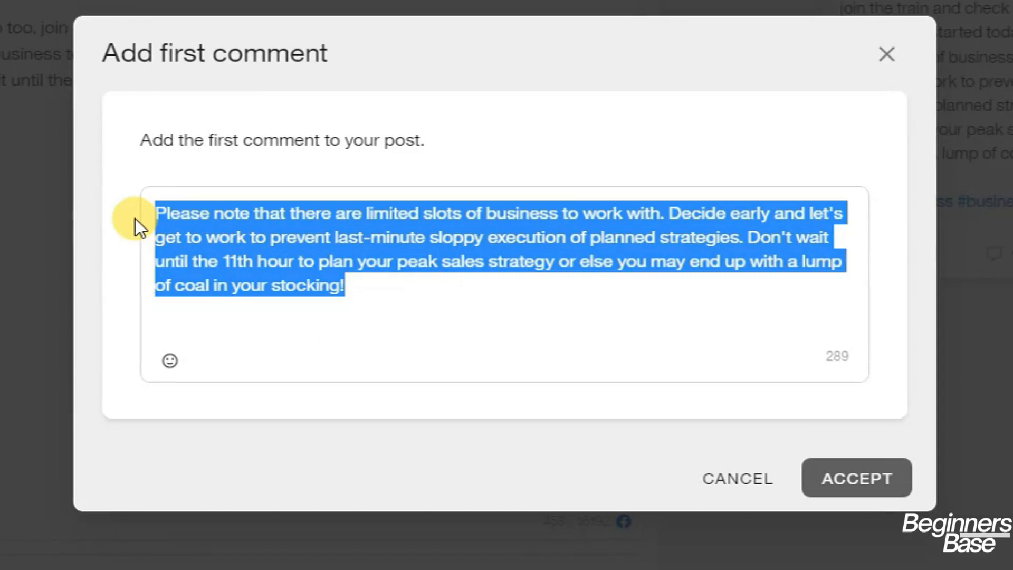
{"action": "key", "text": "BackSpace"}
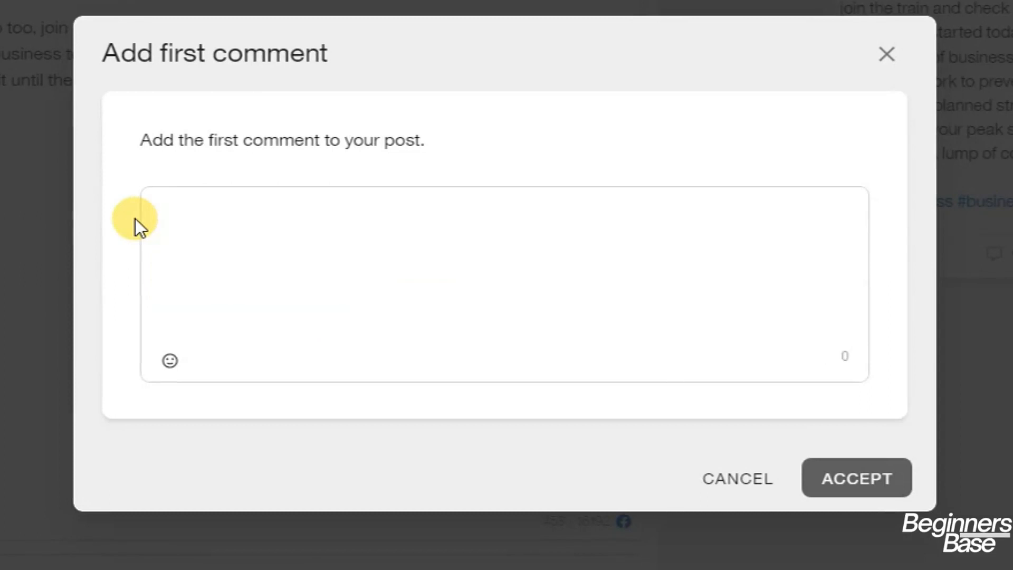
{"action": "type", "text": "if y"}
{"action": "key", "text": "BackSpace"}
{"action": "key", "text": "BackSpace"}
{"action": "key", "text": "BackSpace"}
{"action": "key", "text": "BackSpace"}
{"action": "type", "text": "pleac"}
{"action": "key", "text": "BackSpace"}
{"action": "type", "text": "se "}
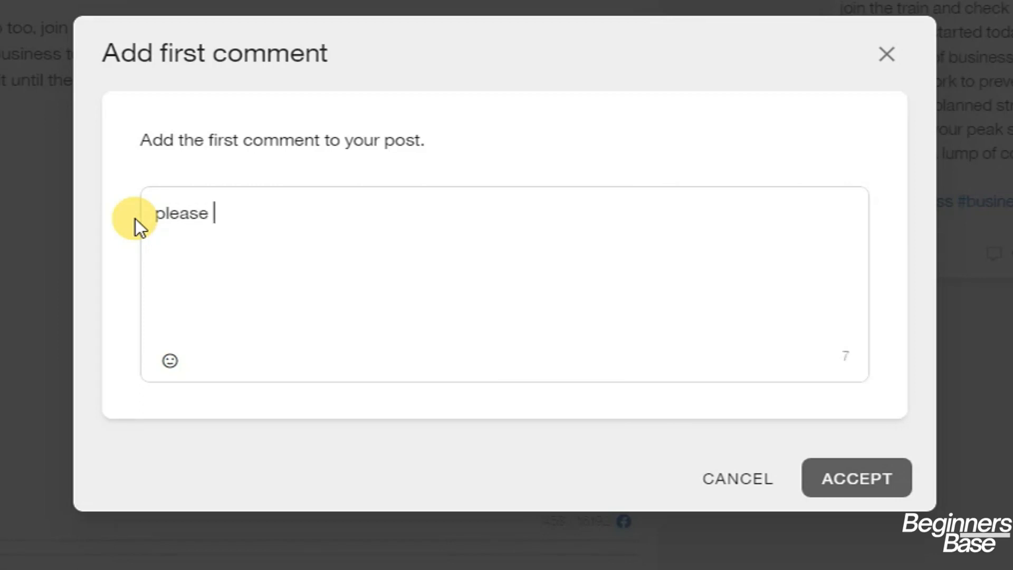
{"action": "type", "text": "like and sha"}
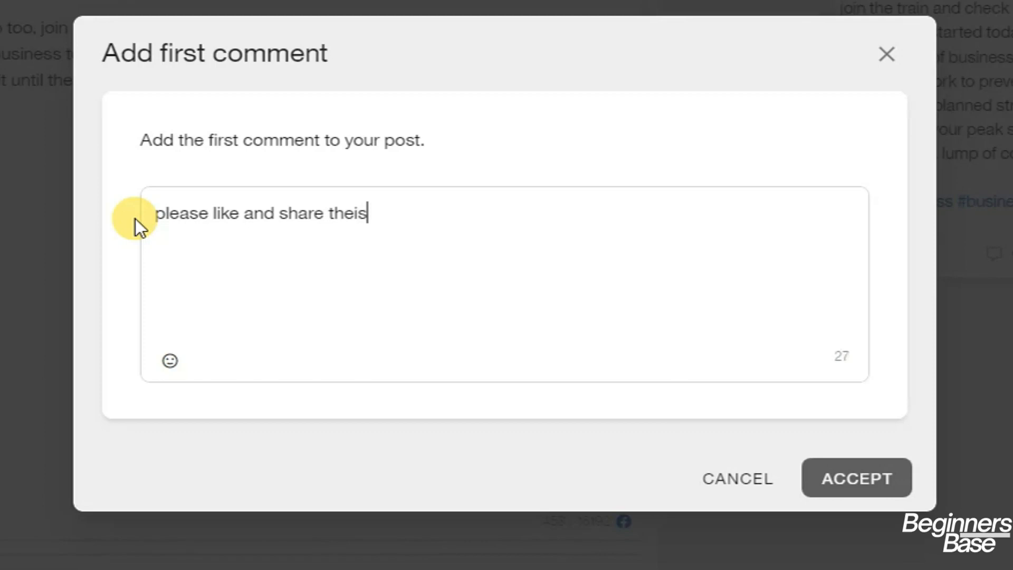
{"action": "type", "text": "re theis"}
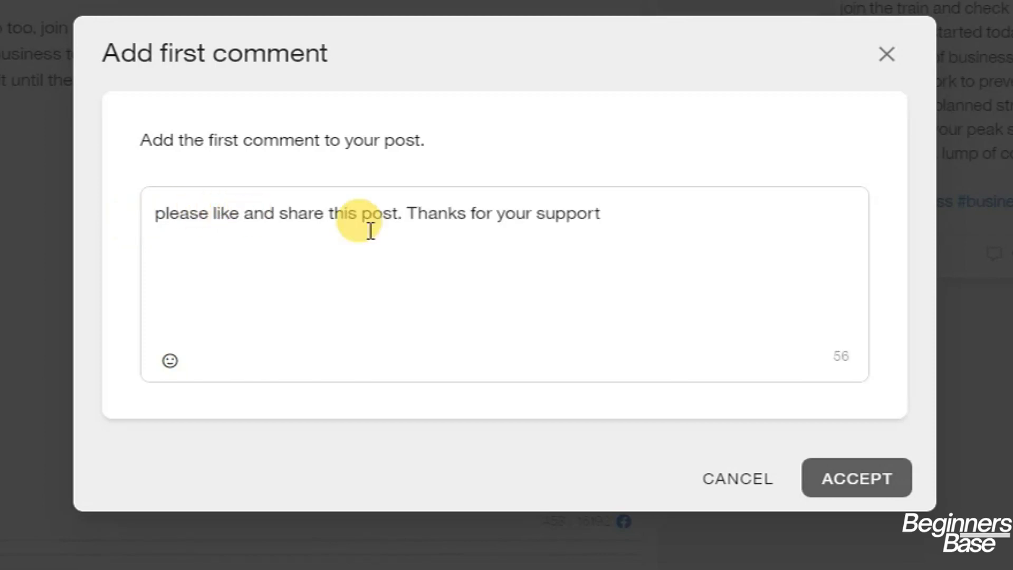
{"action": "left_click", "coordinate": [897, 491]}
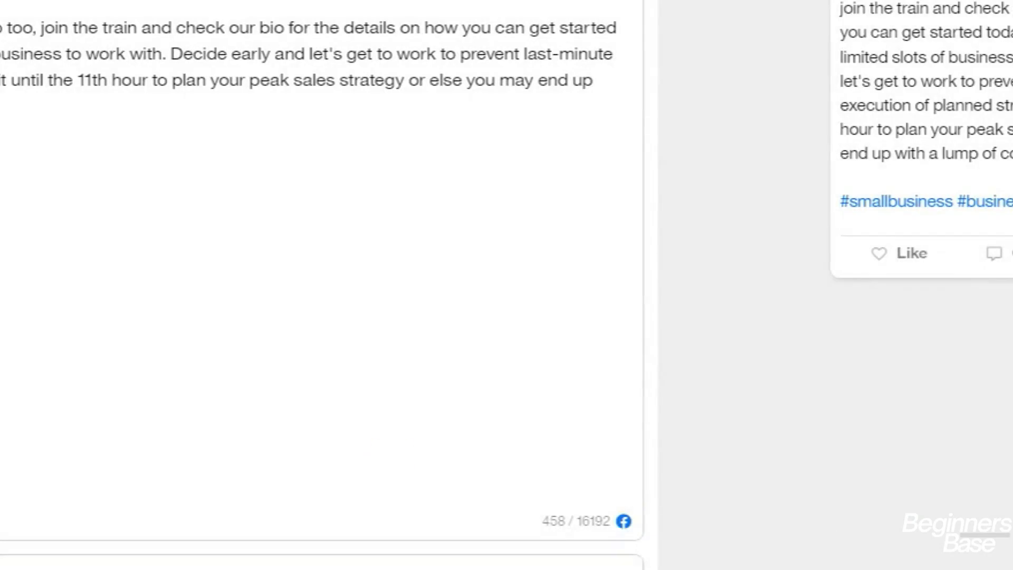
Add a gift emoji to the end of the Facebook first comment
{"action": "left_click", "coordinate": [338, 564]}
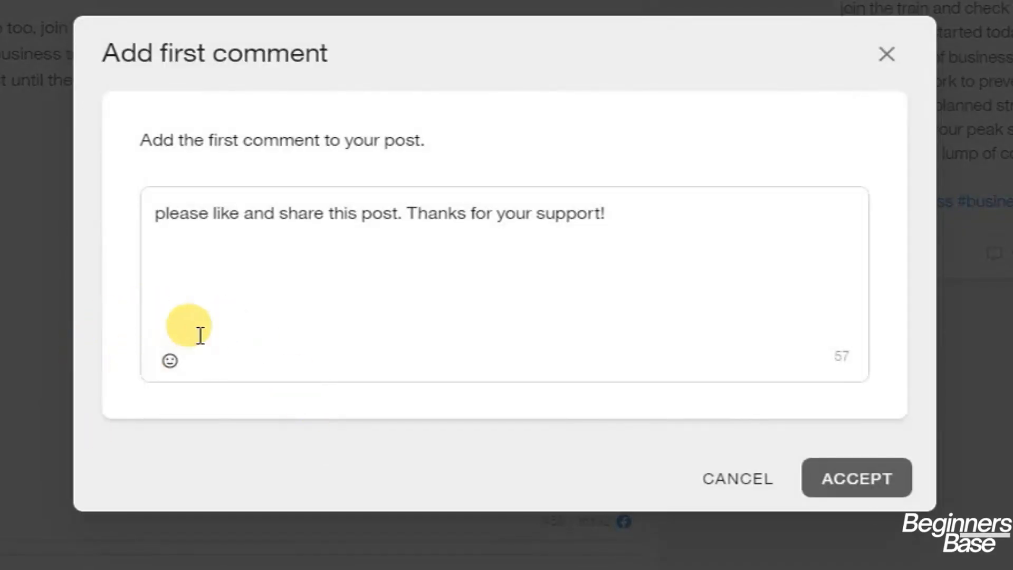
{"action": "left_click", "coordinate": [170, 360]}
{"action": "left_click", "coordinate": [306, 437]}
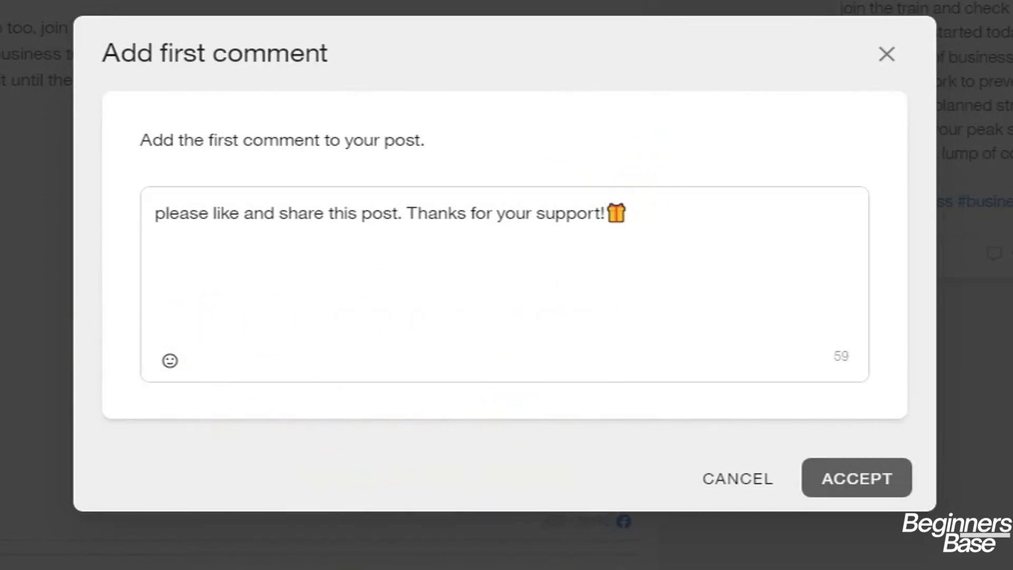
{"action": "left_click", "coordinate": [850, 477]}
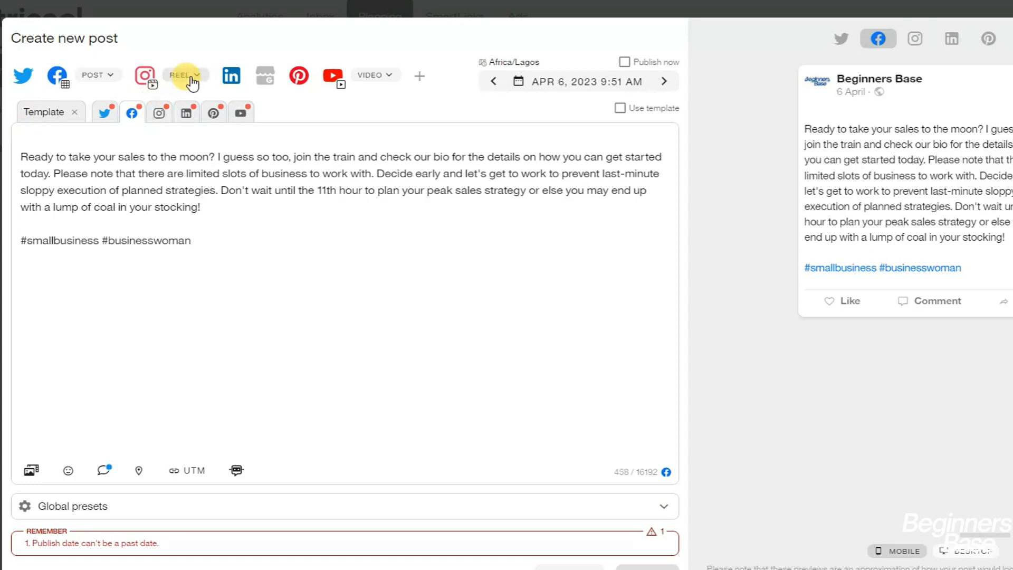
Open the Instagram version of the post, shown as a Reel preview
{"action": "left_click", "coordinate": [161, 113]}
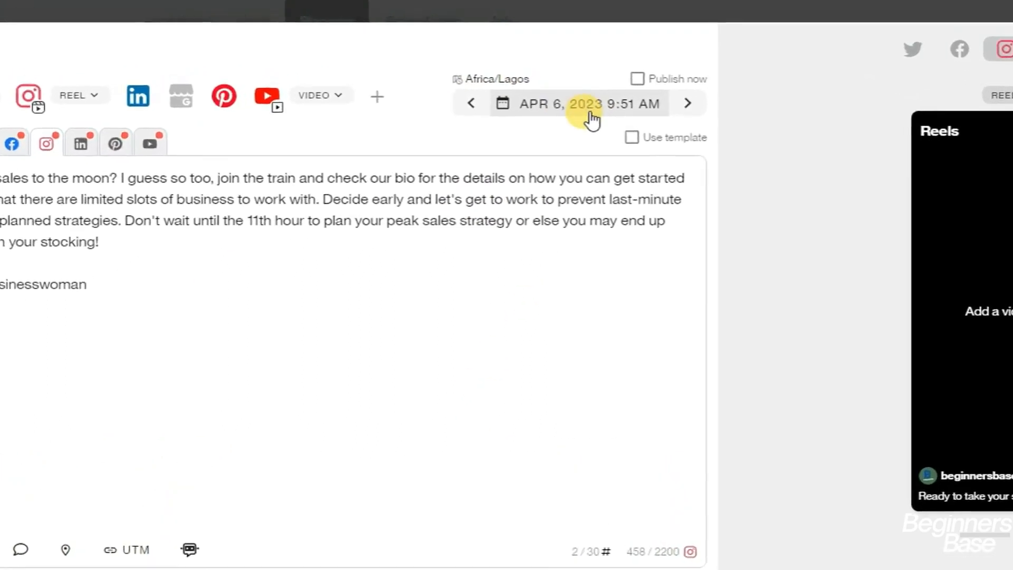
Reschedule the post for April 6, 2023 at 9:55 AM
{"action": "left_click", "coordinate": [639, 111]}
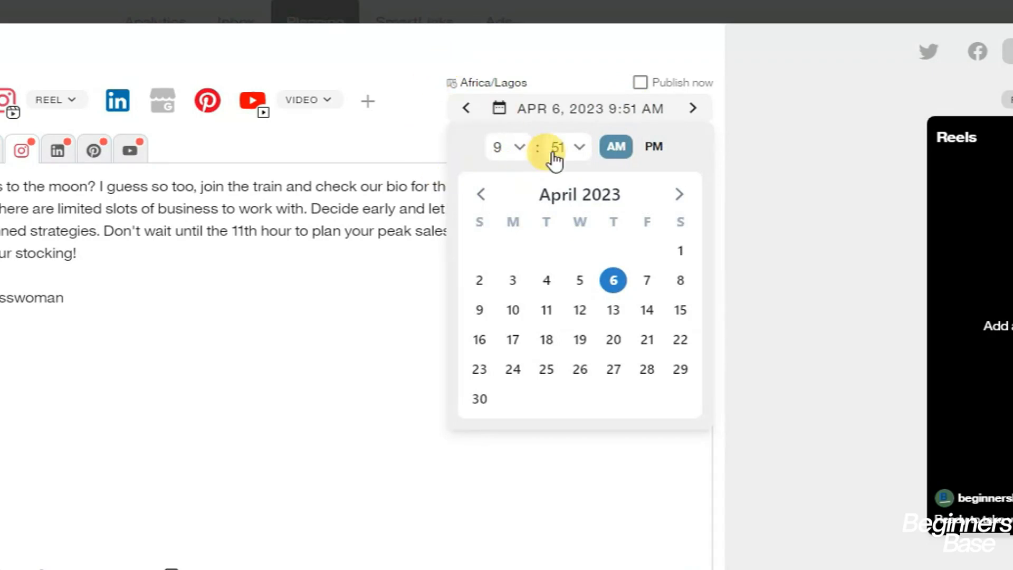
{"action": "left_click", "coordinate": [502, 149]}
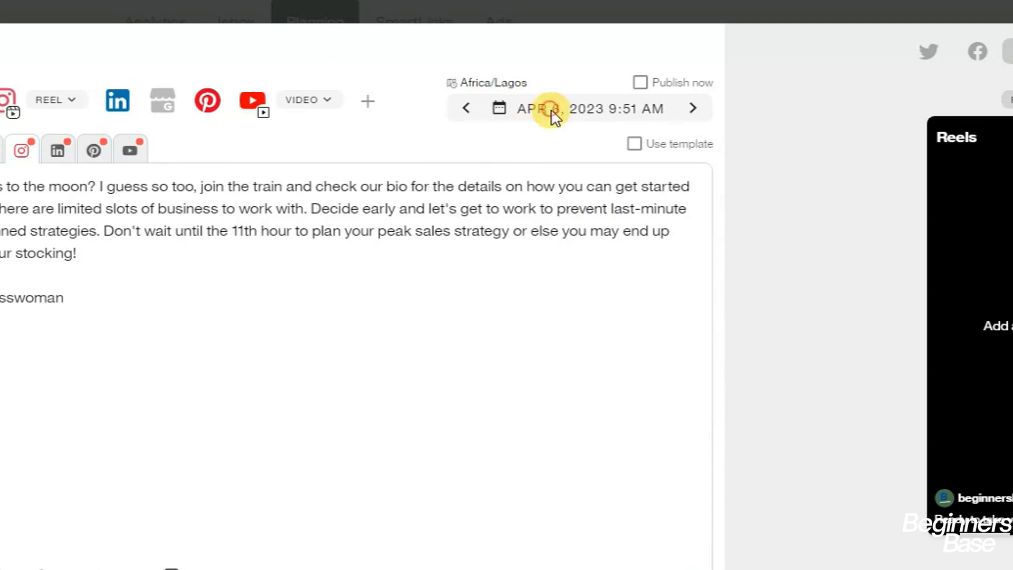
{"action": "left_click", "coordinate": [593, 118]}
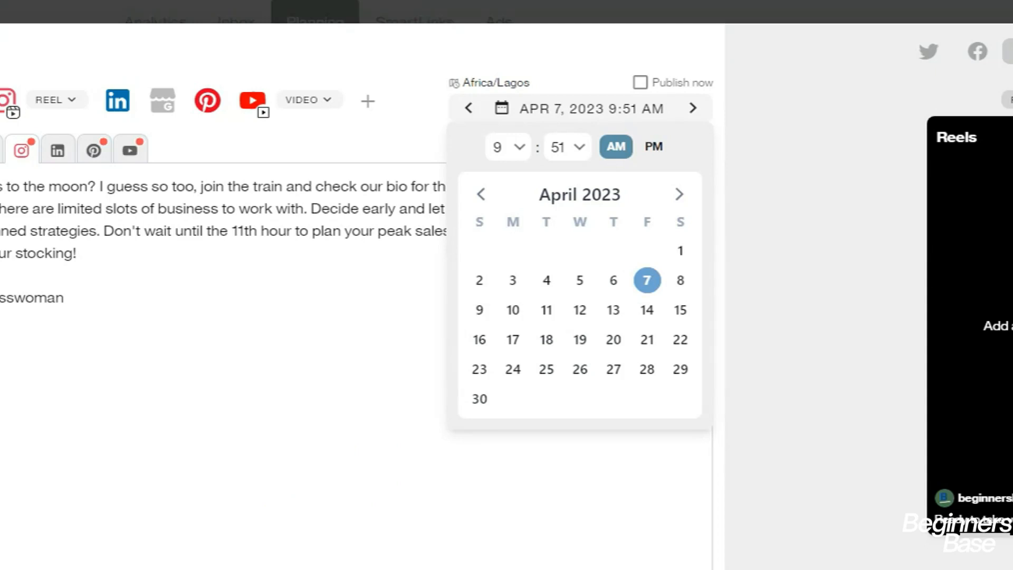
{"action": "left_click", "coordinate": [613, 282]}
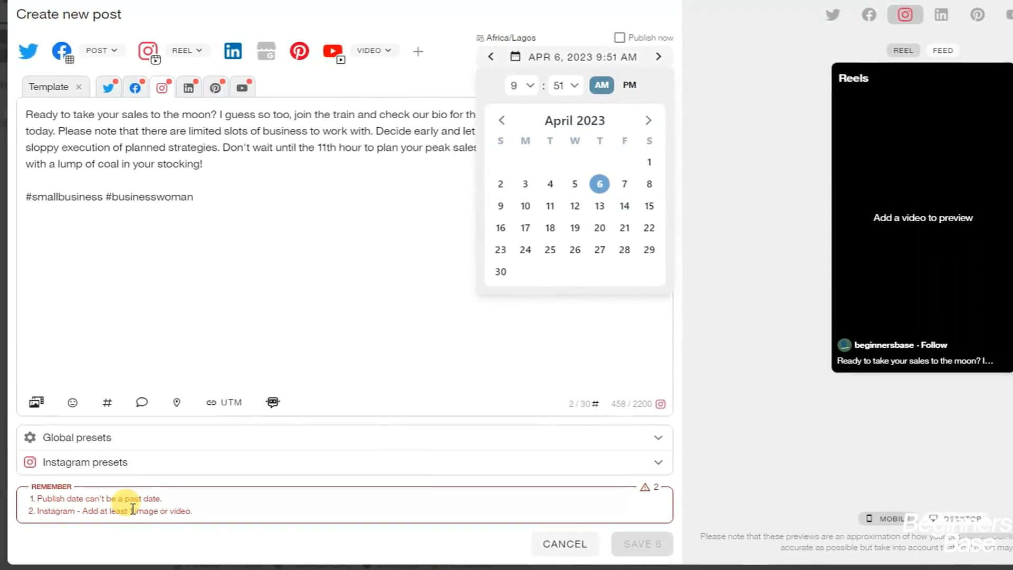
{"action": "left_click", "coordinate": [152, 500]}
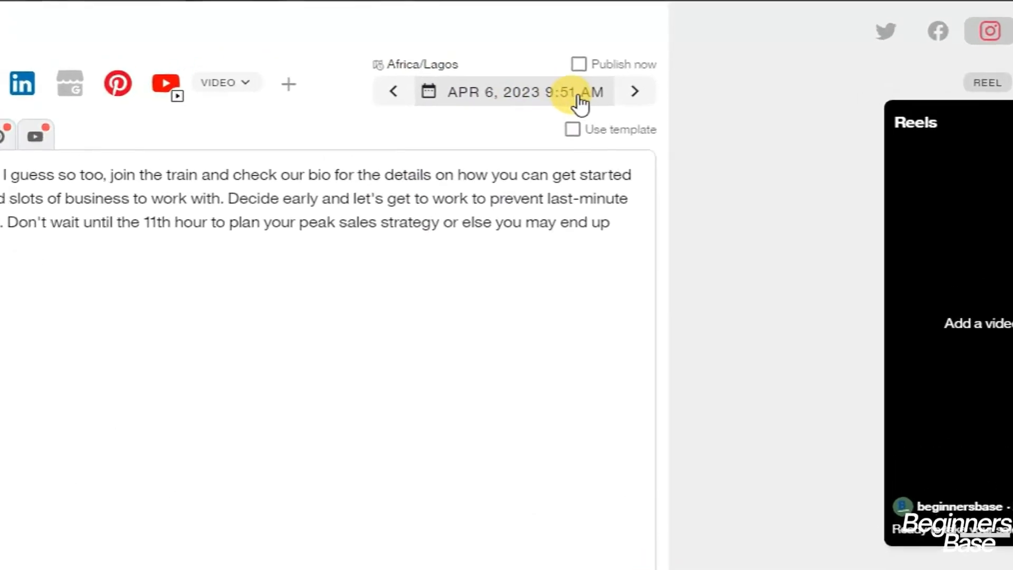
{"action": "left_click", "coordinate": [583, 57]}
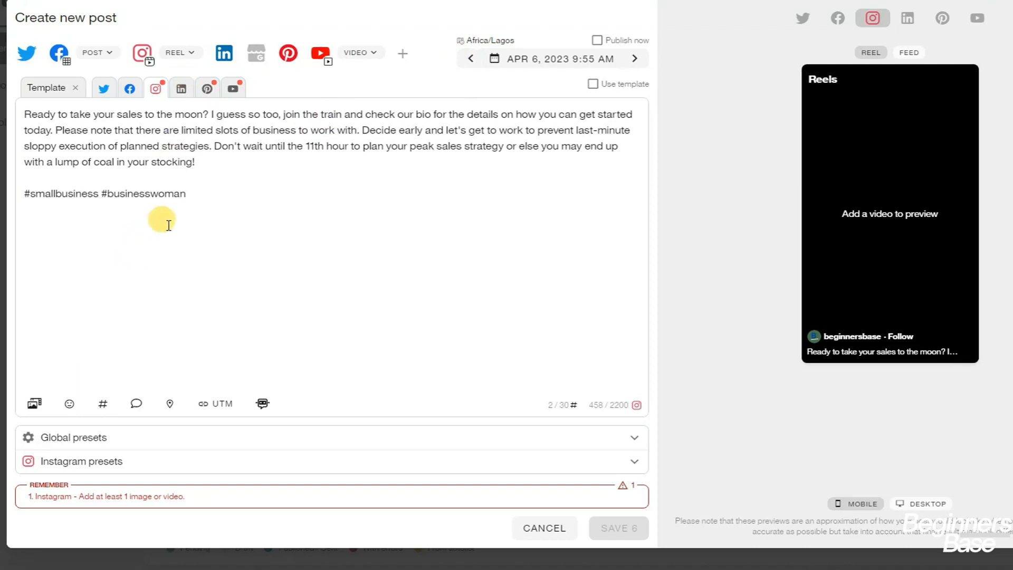
Attach the Pexels stock photo of a gold plate with napkin and red flower
{"action": "left_click", "coordinate": [34, 410]}
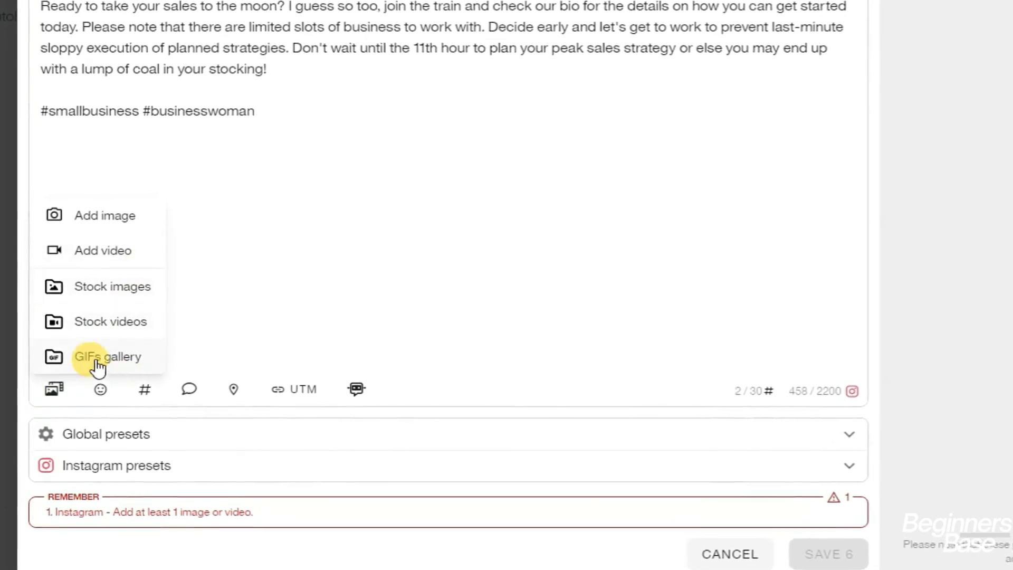
{"action": "left_click", "coordinate": [117, 285]}
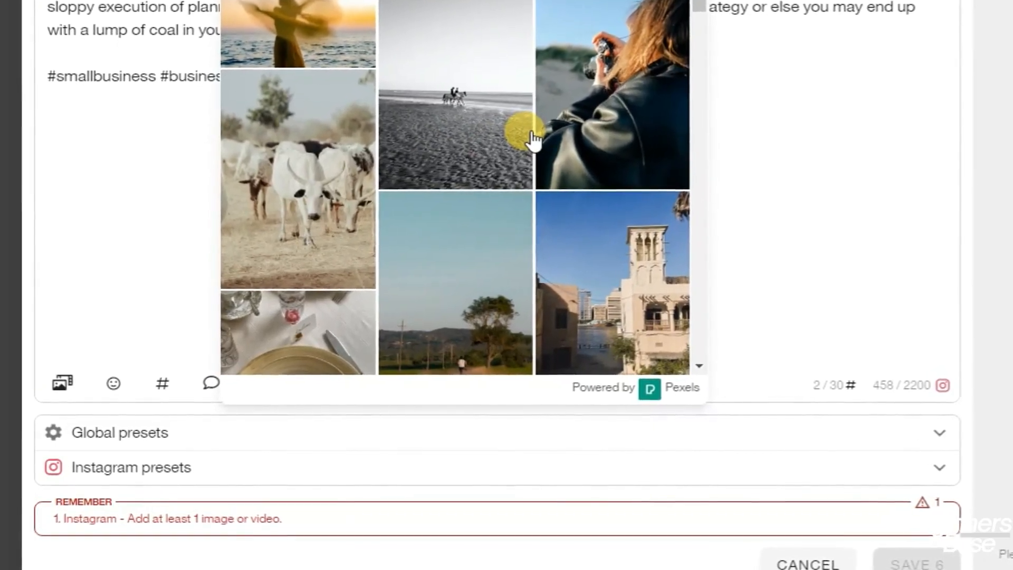
{"action": "scroll", "coordinate": [357, 150], "scroll_direction": "down", "scroll_amount": 5}
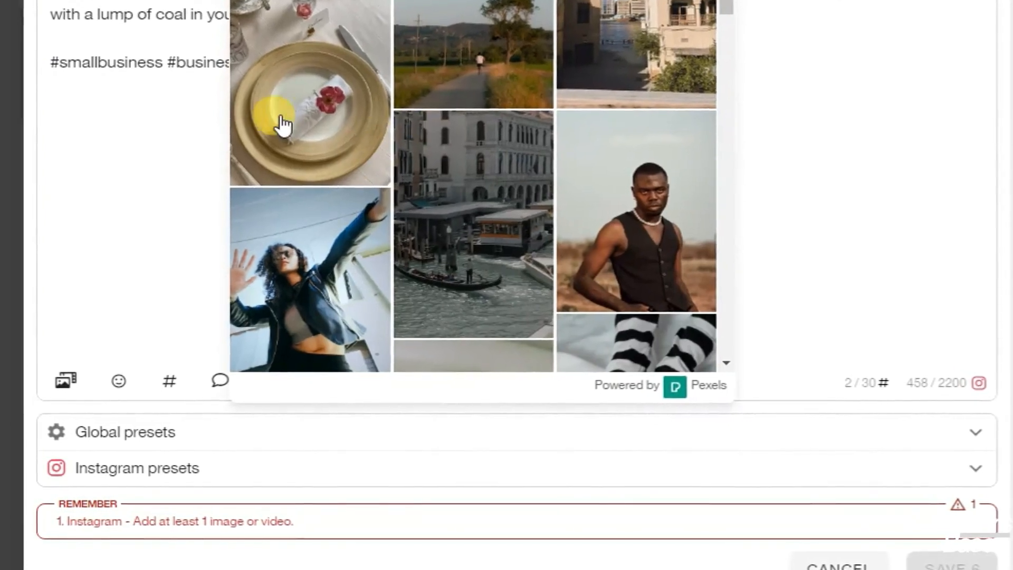
{"action": "left_click", "coordinate": [324, 100]}
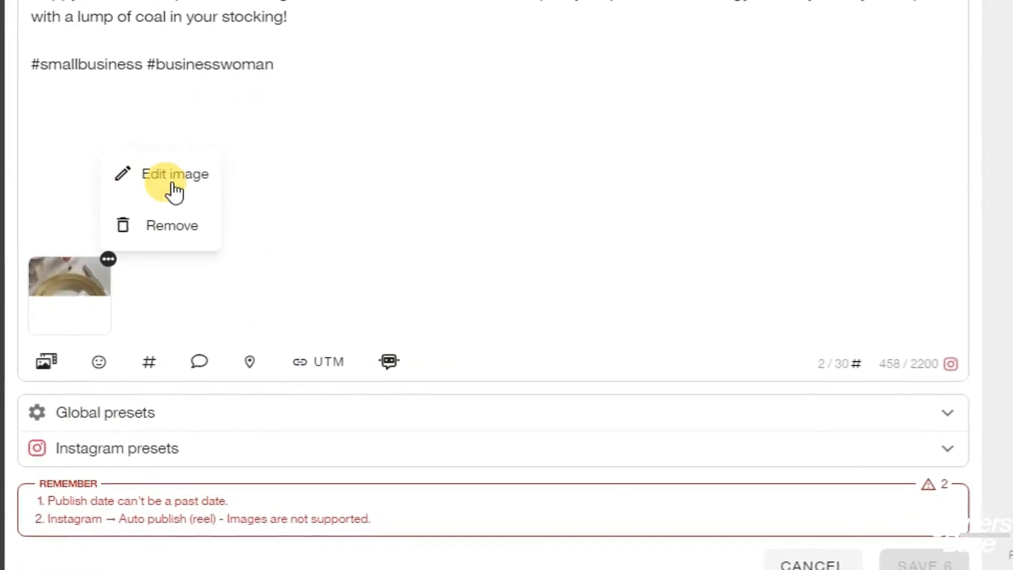
In the photo editor, make the Text label Medium large and yellow
{"action": "left_click", "coordinate": [123, 196]}
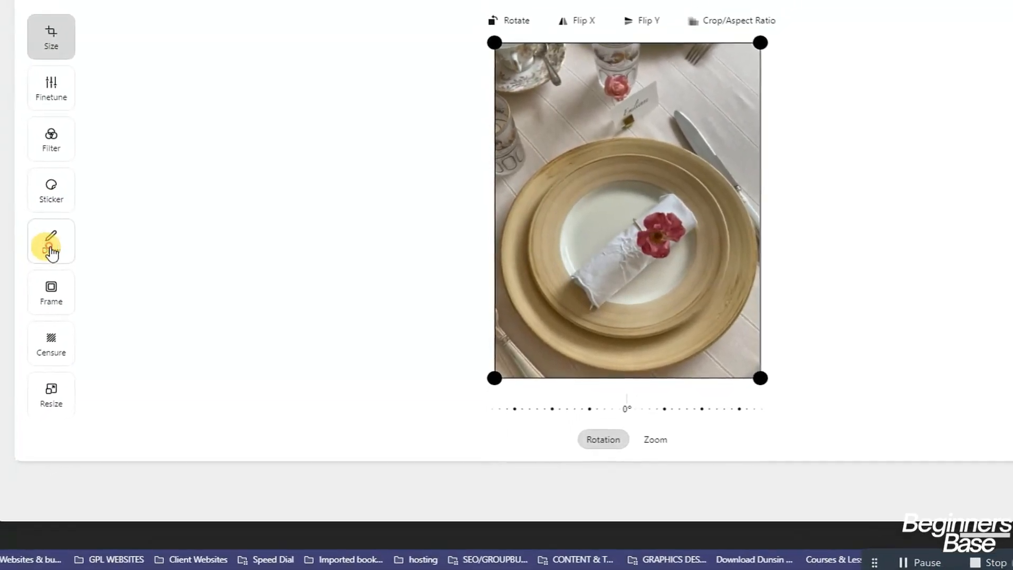
{"action": "left_click", "coordinate": [51, 248]}
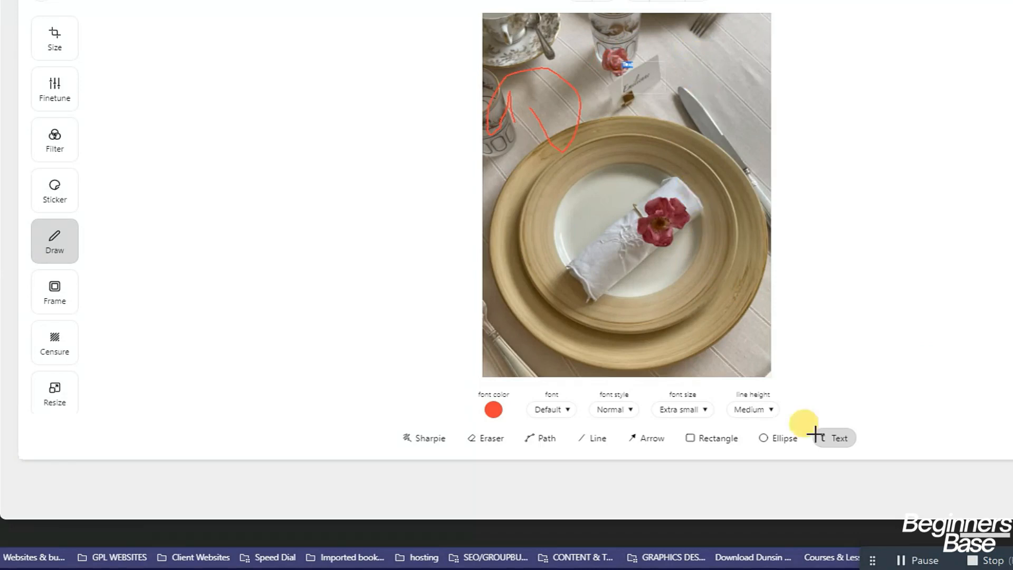
{"action": "left_click", "coordinate": [636, 410]}
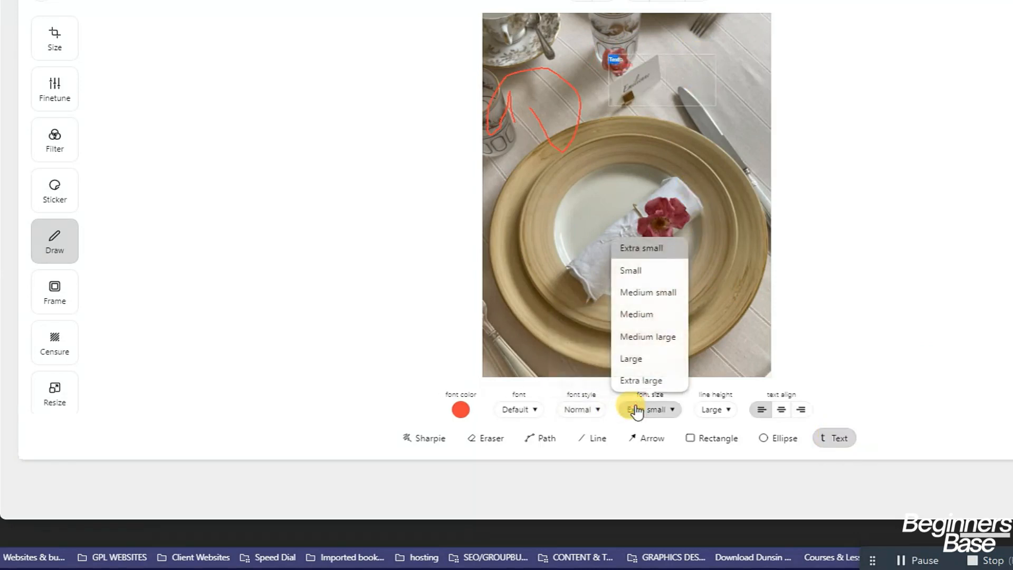
{"action": "left_click", "coordinate": [633, 340]}
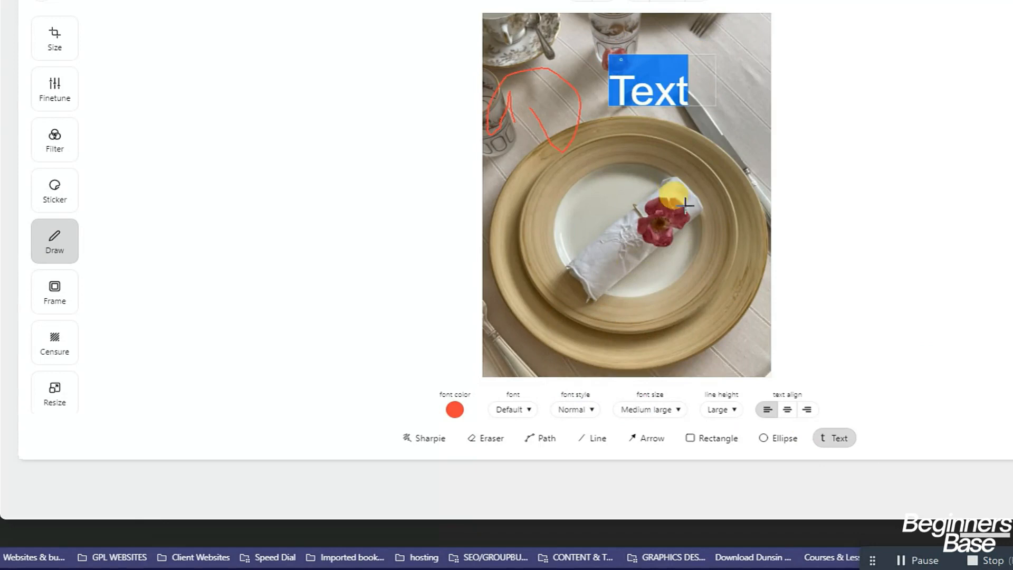
{"action": "left_click", "coordinate": [455, 410]}
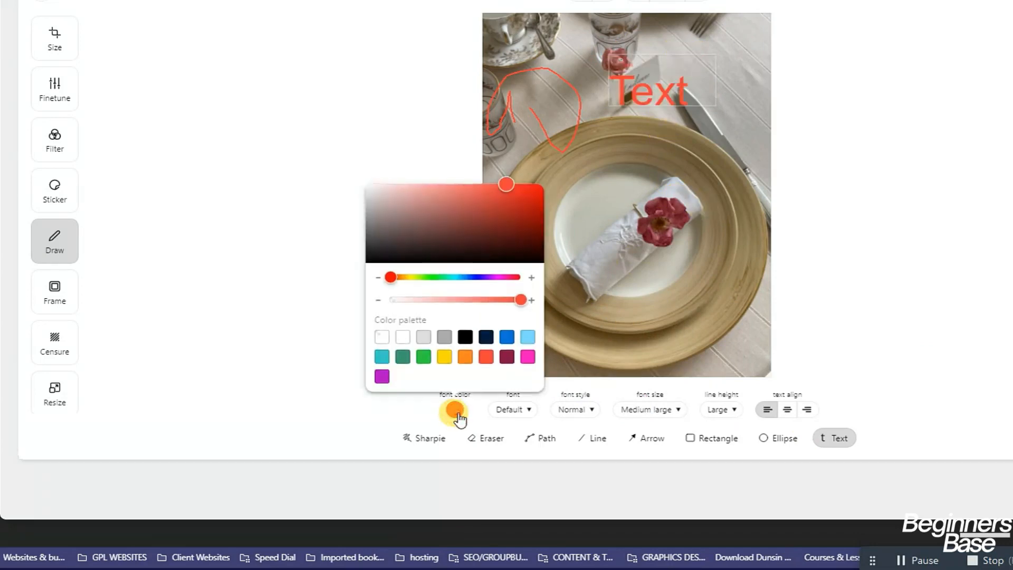
{"action": "left_click", "coordinate": [441, 358]}
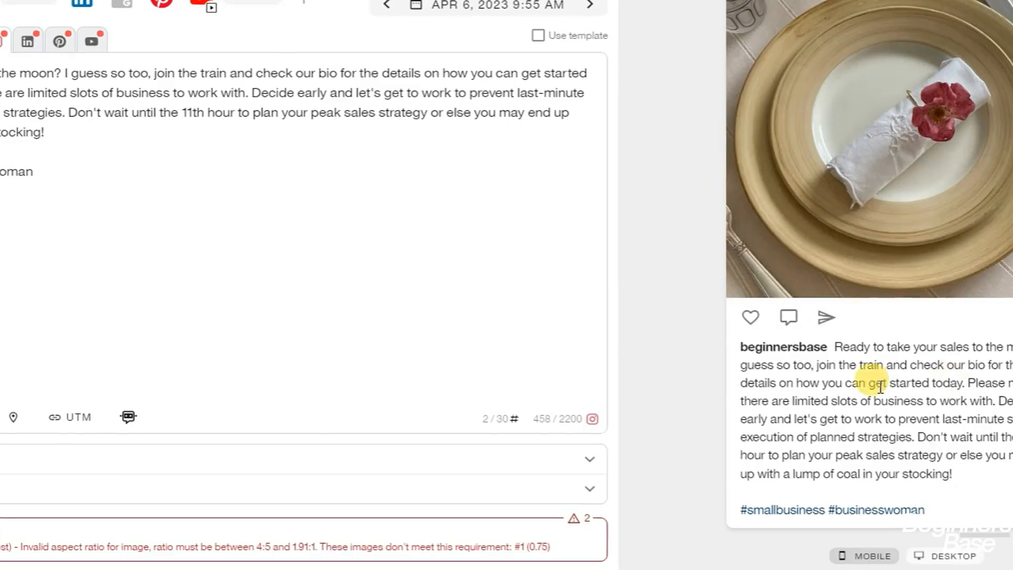
{"action": "scroll", "coordinate": [957, 253], "scroll_direction": "up", "scroll_amount": 2}
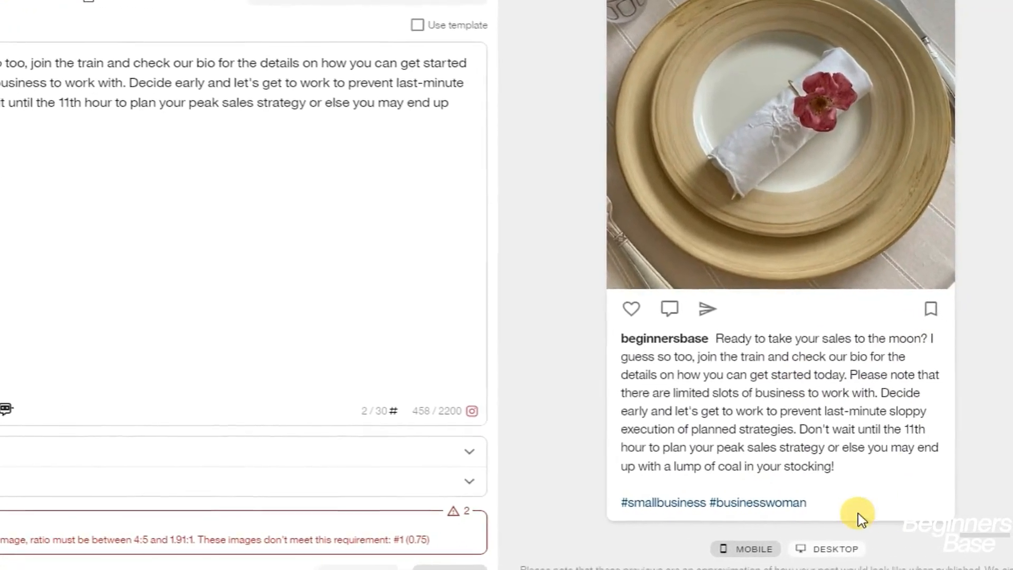
Open the Add image upload dialog on its FROM URL tab
{"action": "scroll", "coordinate": [792, 411], "scroll_direction": "up", "scroll_amount": 1}
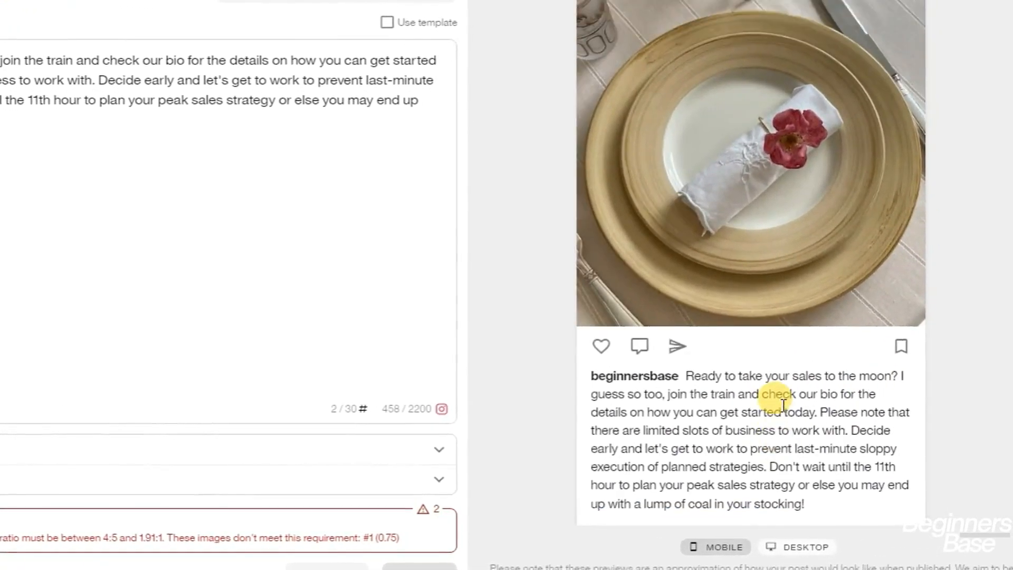
{"action": "scroll", "coordinate": [784, 405], "scroll_direction": "up", "scroll_amount": 4}
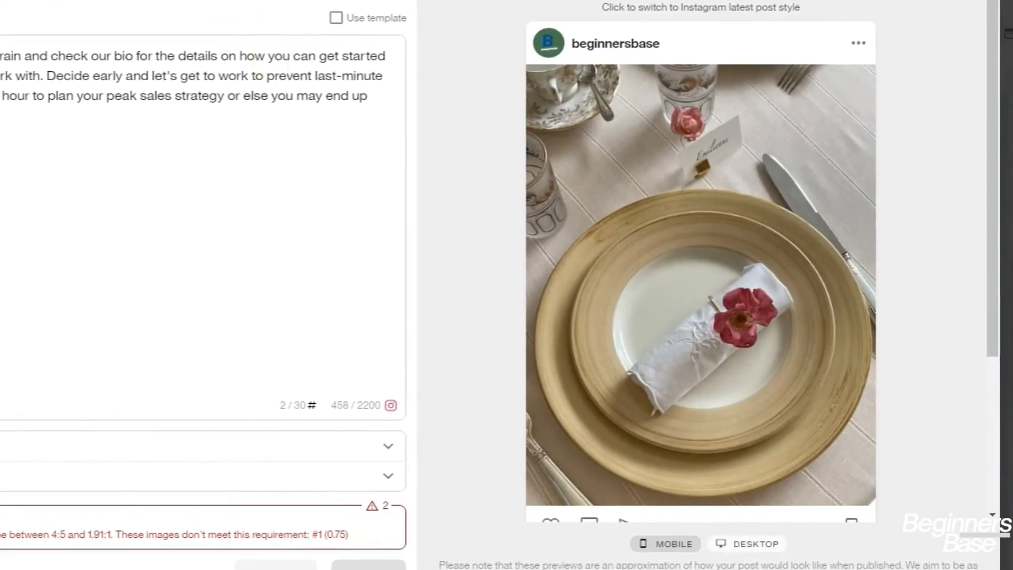
{"action": "left_click", "coordinate": [62, 392]}
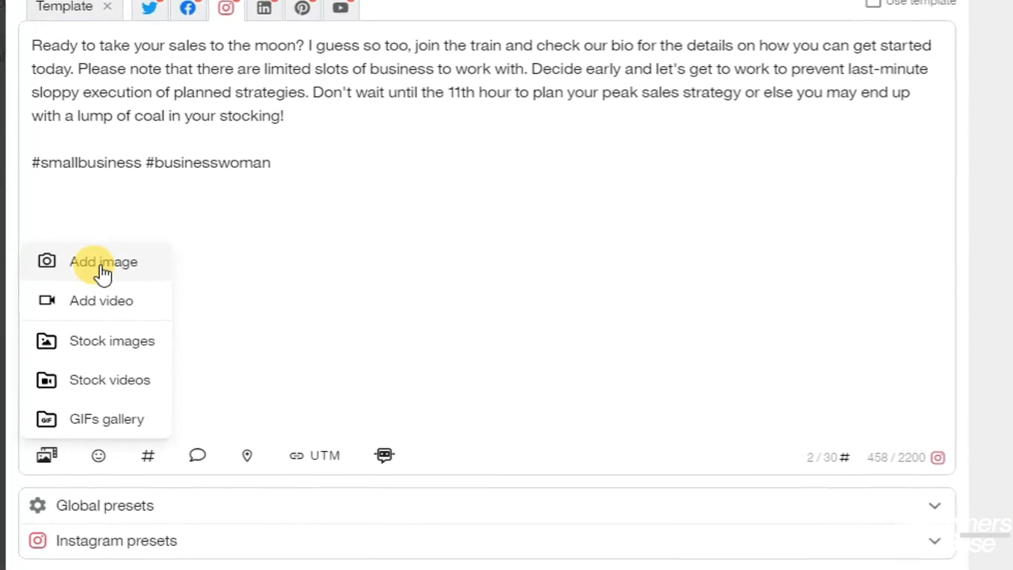
{"action": "left_click", "coordinate": [103, 273]}
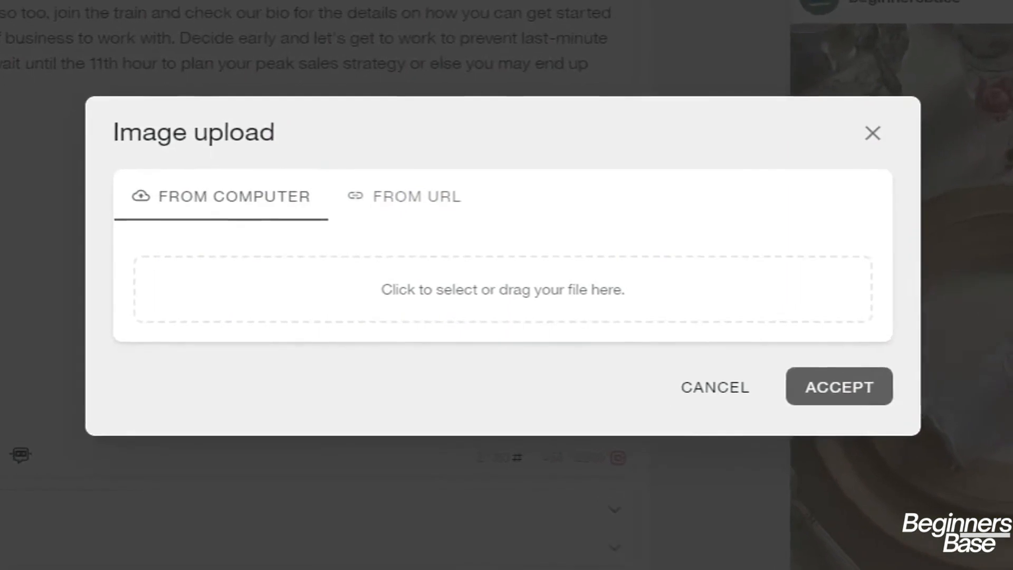
{"action": "left_click", "coordinate": [364, 194]}
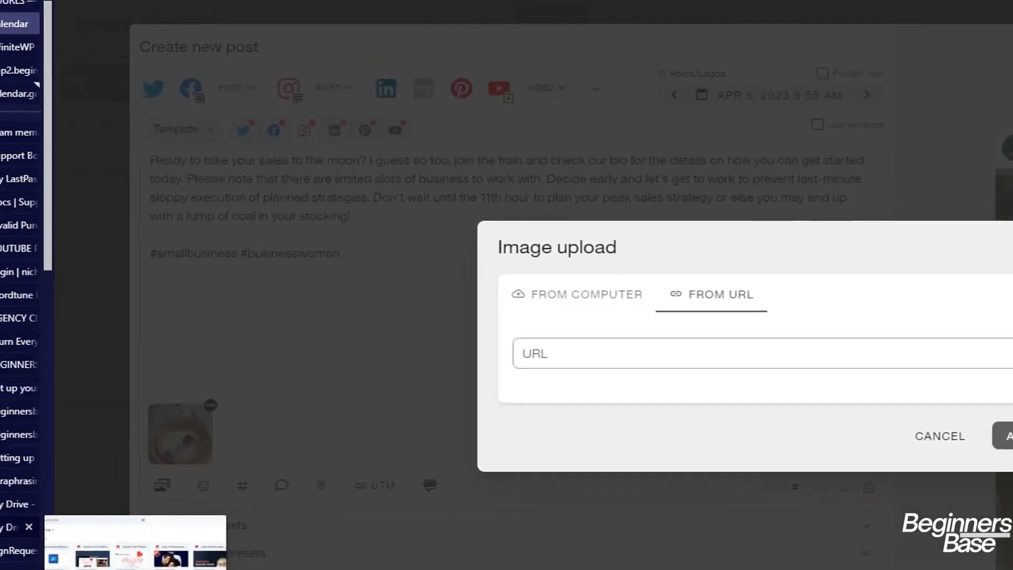
Share the second festive design in the team designs folder with anyone with the link, and copy the link
{"action": "left_click", "coordinate": [26, 528]}
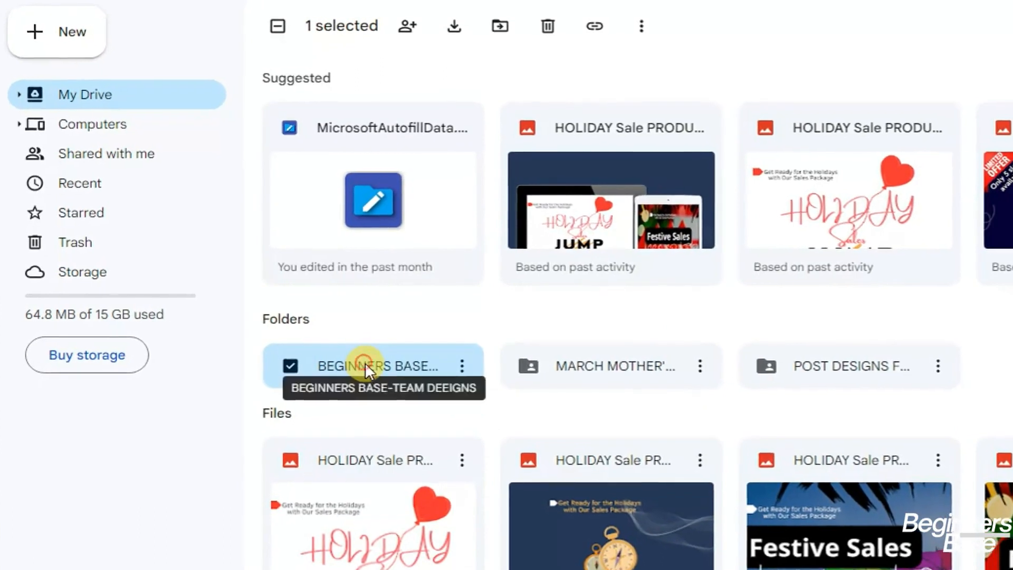
{"action": "double_click", "coordinate": [372, 360]}
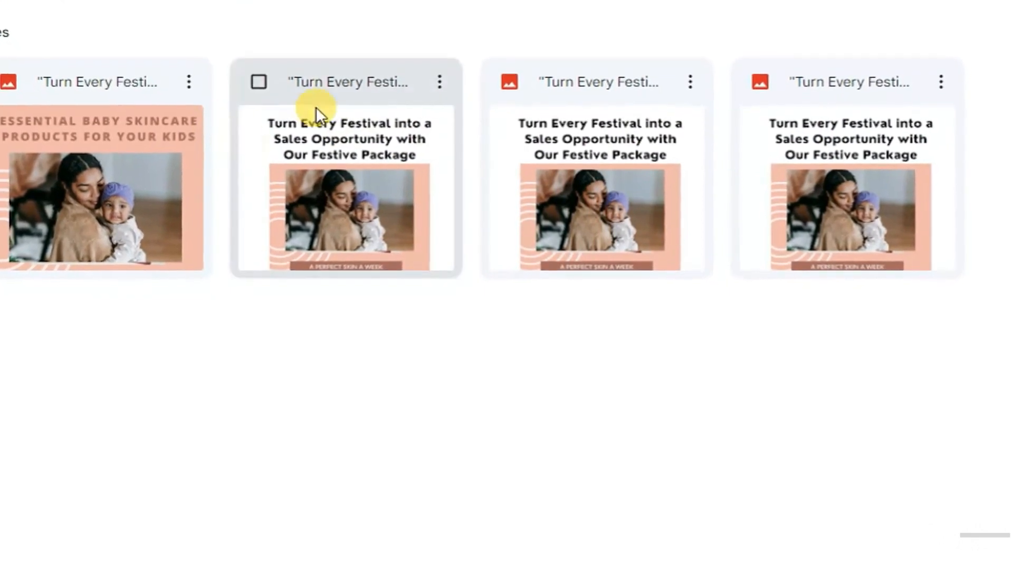
{"action": "left_click", "coordinate": [438, 75]}
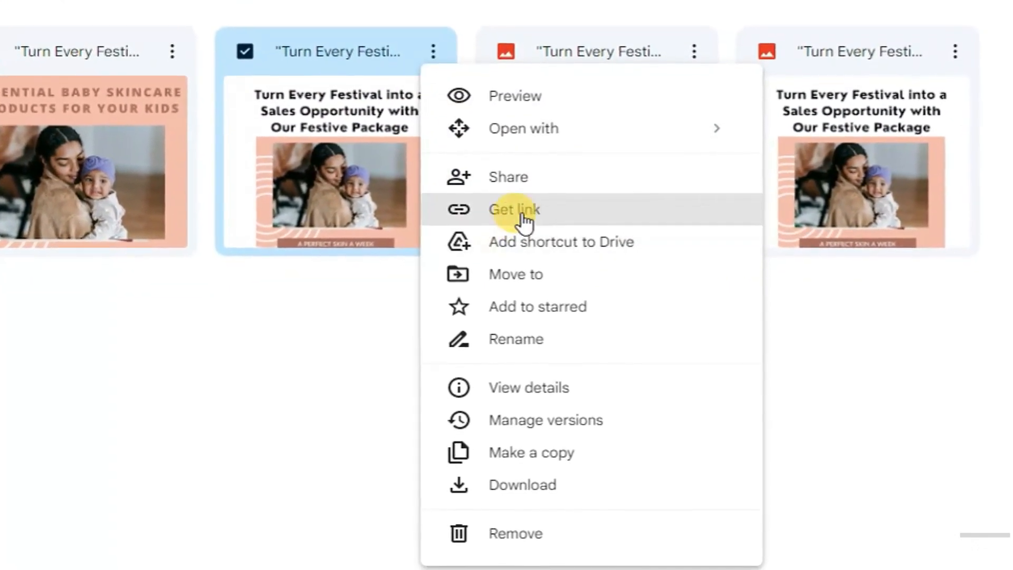
{"action": "left_click", "coordinate": [522, 209]}
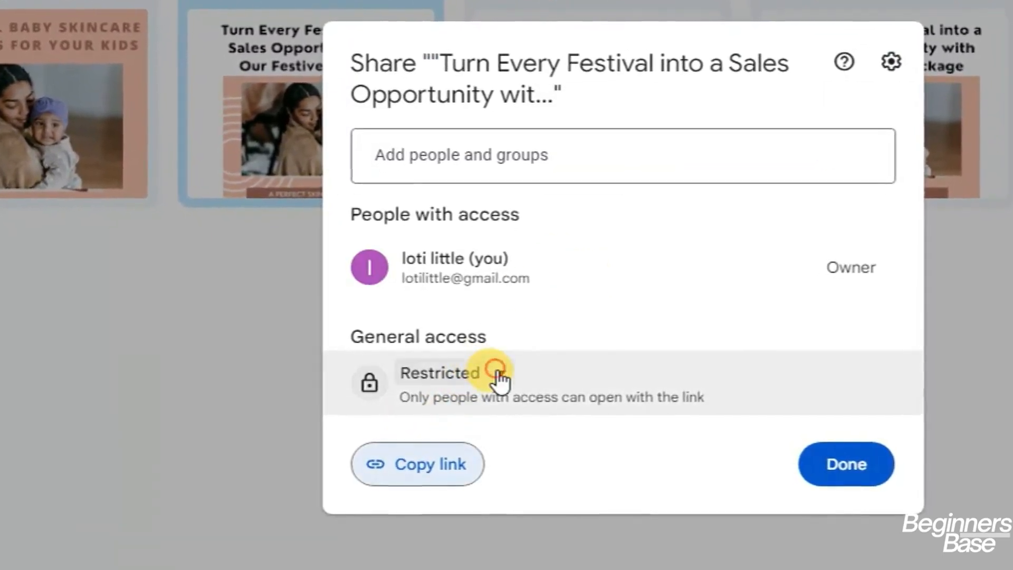
{"action": "left_click", "coordinate": [498, 375]}
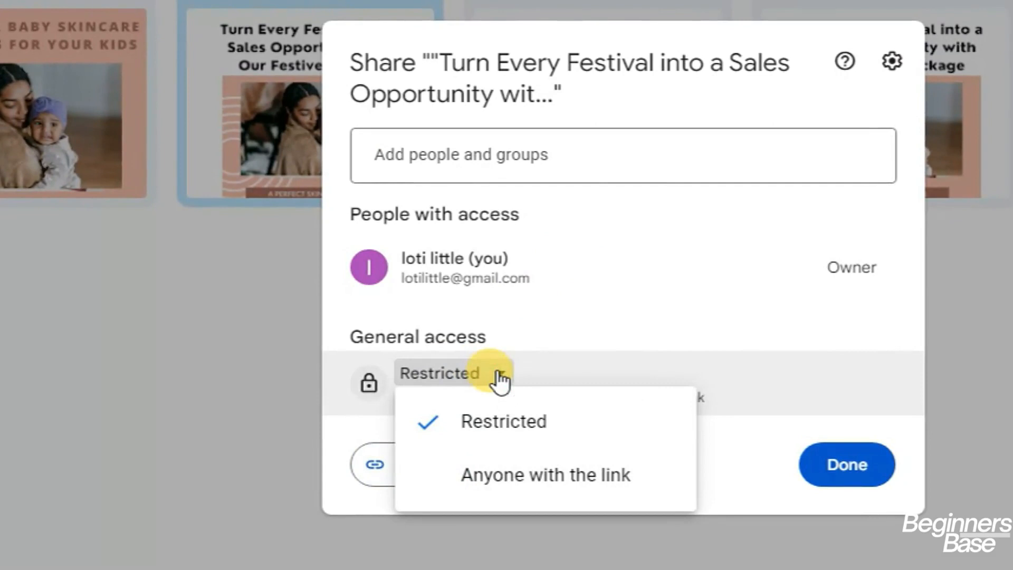
{"action": "left_click", "coordinate": [559, 478]}
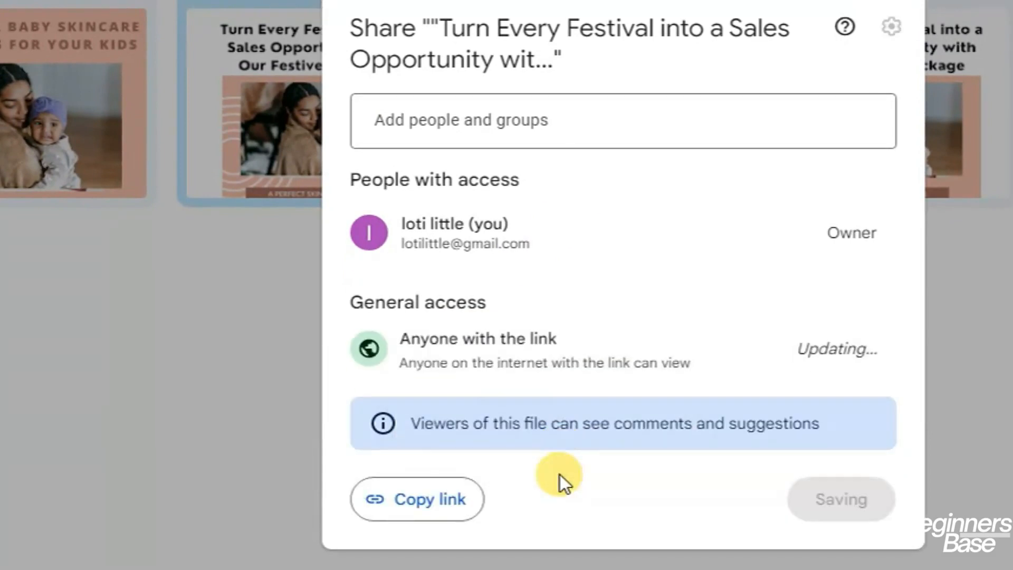
{"action": "left_click", "coordinate": [430, 507]}
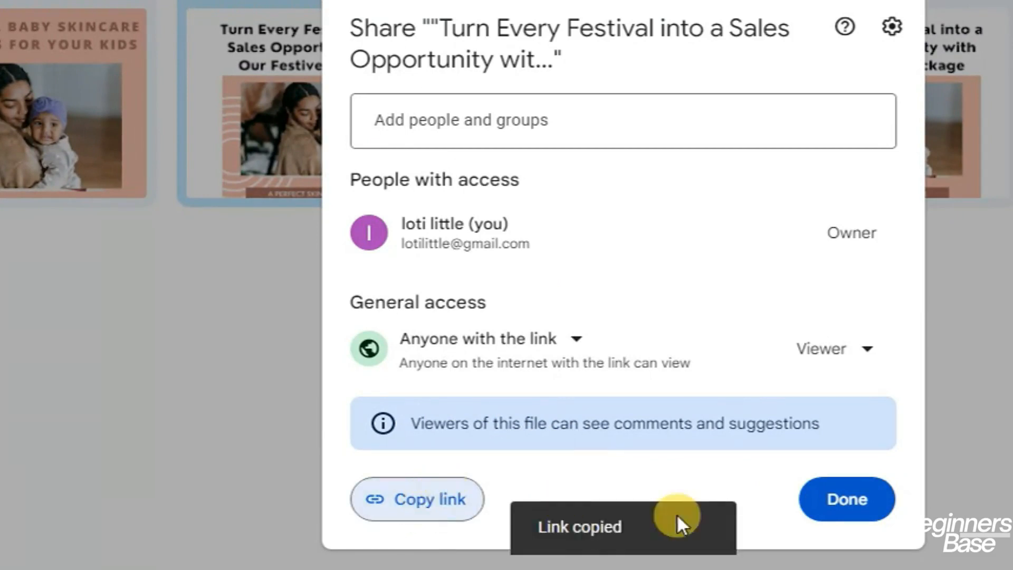
{"action": "left_click", "coordinate": [847, 501]}
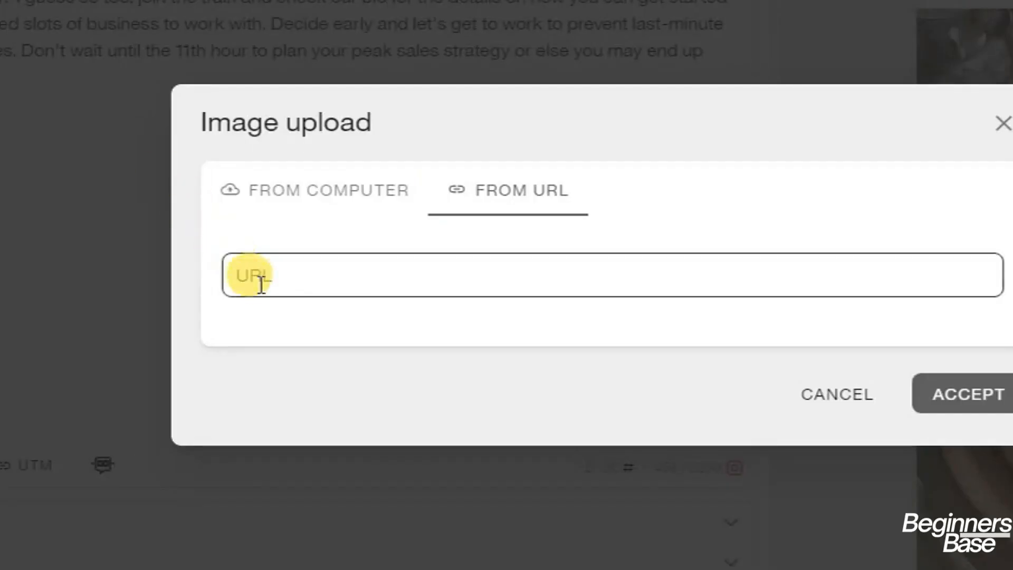
Attach the festive sales package design from its Google Drive link beside the table photo
{"action": "left_click", "coordinate": [262, 285]}
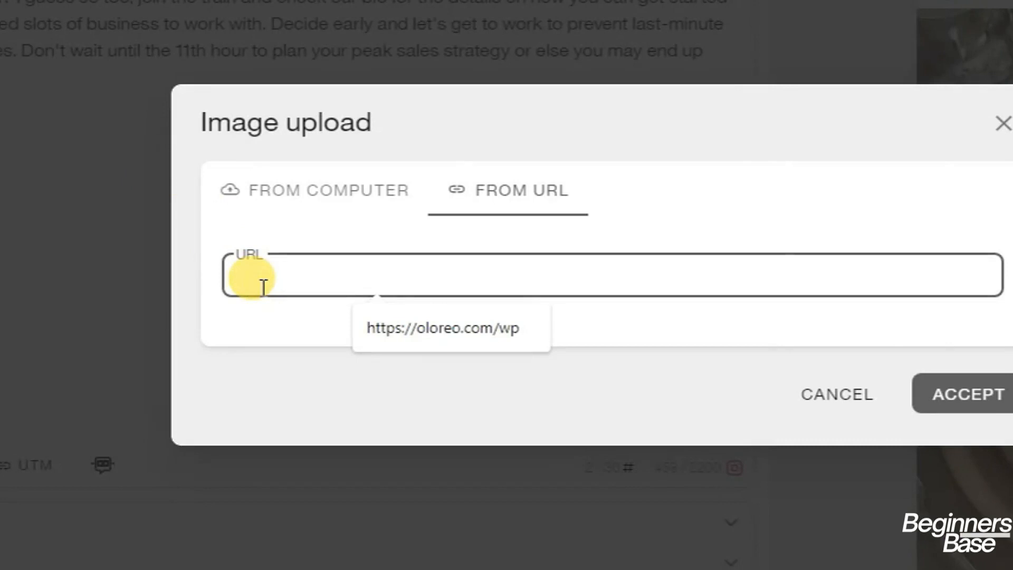
{"action": "key", "text": "ctrl+v"}
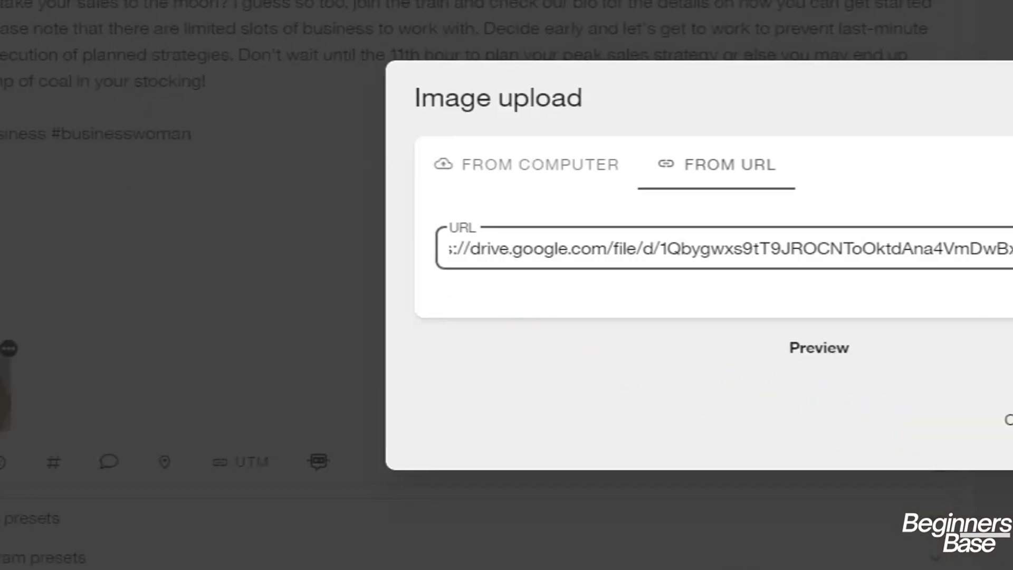
{"action": "left_click", "coordinate": [1012, 412]}
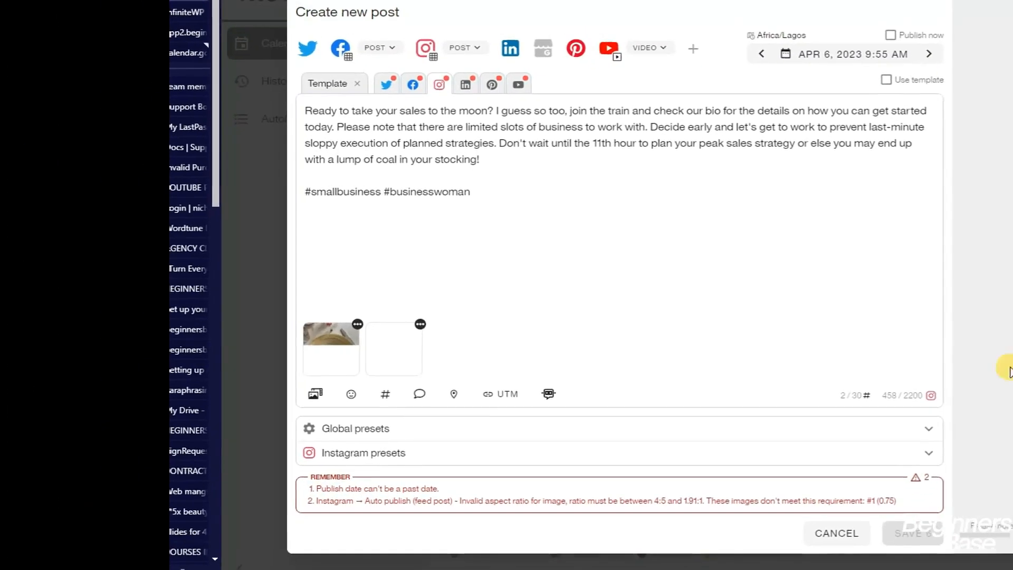
{"action": "left_click", "coordinate": [388, 326]}
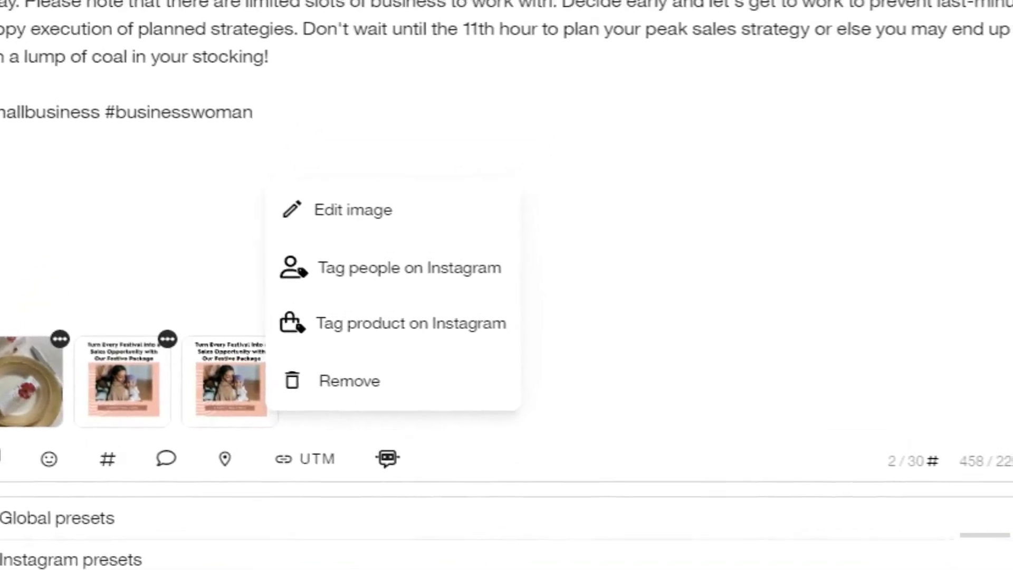
{"action": "left_click", "coordinate": [821, 7]}
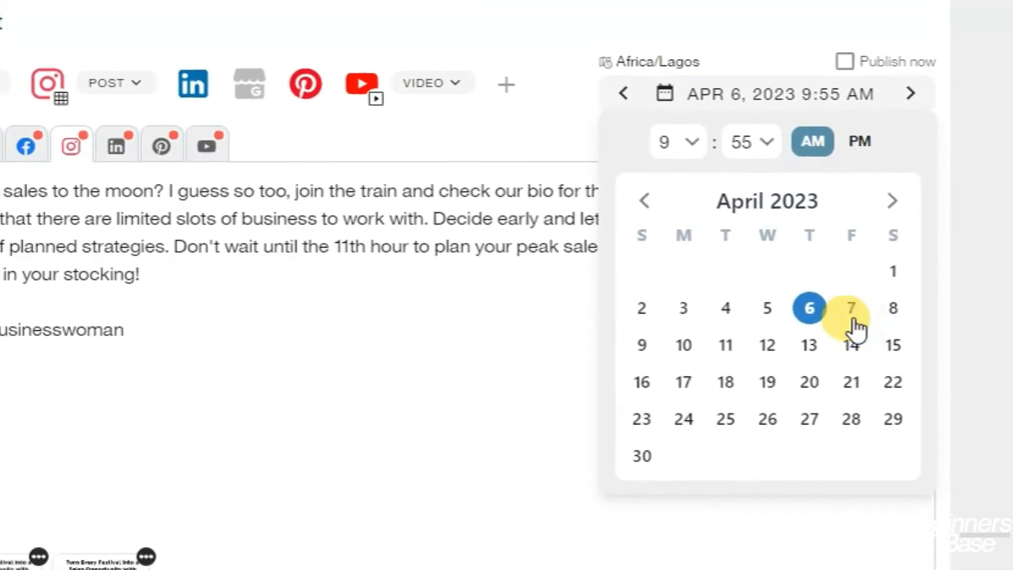
Pick April 7, 2023 as the publish day, keeping 9:55 AM
{"action": "left_click", "coordinate": [852, 313]}
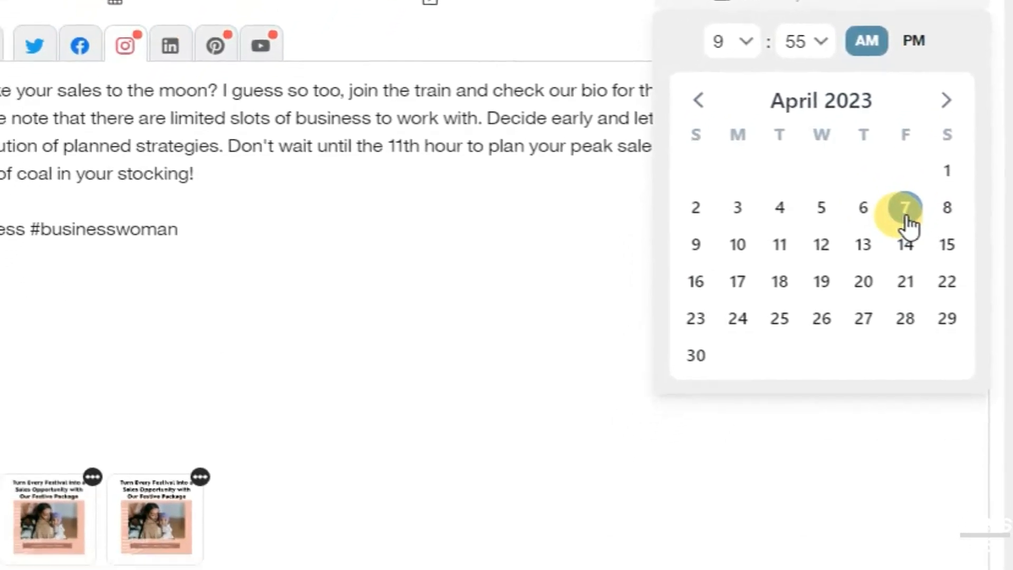
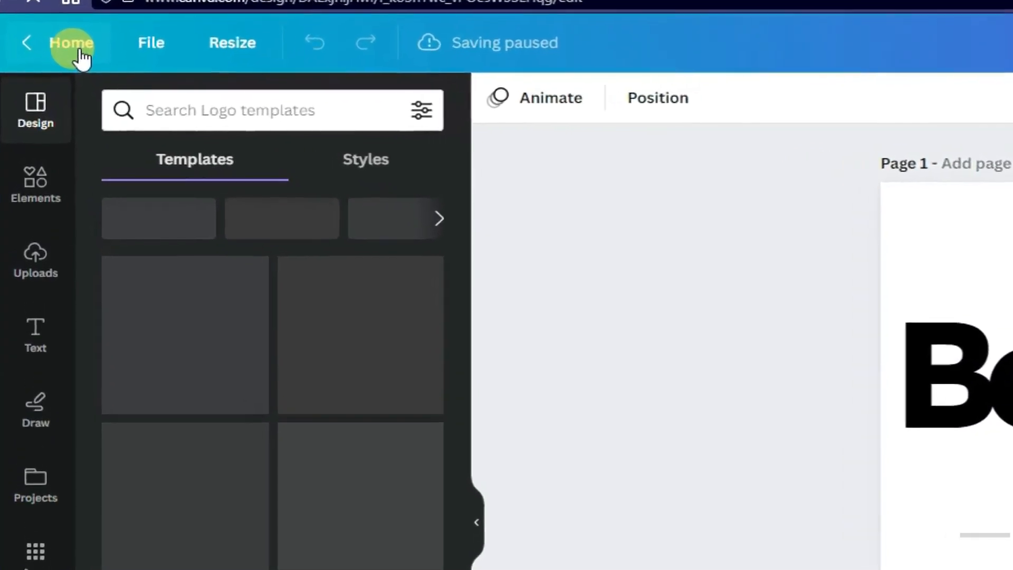
Return to Canva home, browse the Social media sizes, and start a blank square Instagram Post
{"action": "left_click", "coordinate": [79, 40]}
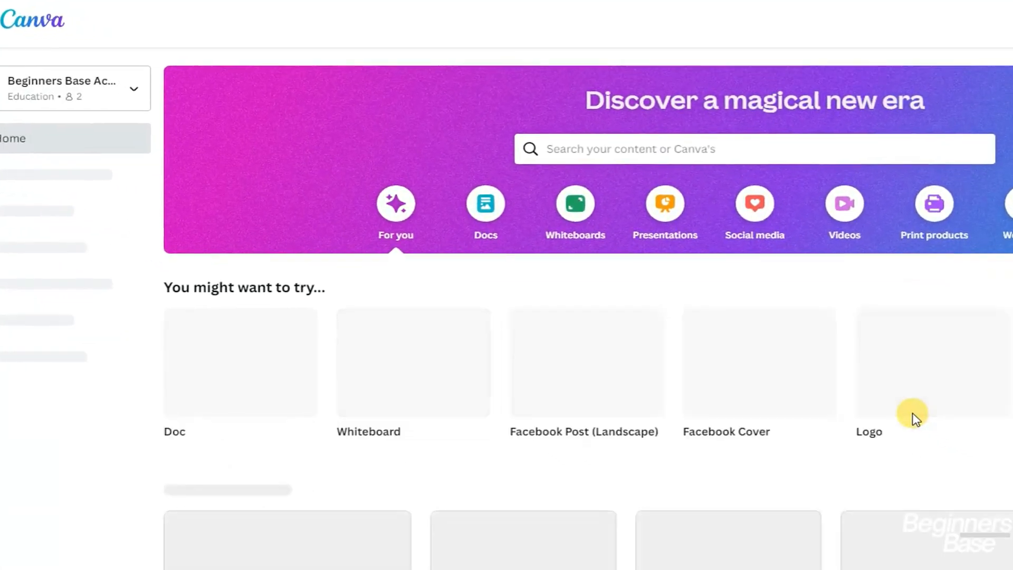
{"action": "scroll", "coordinate": [914, 421], "scroll_direction": "down", "scroll_amount": 5}
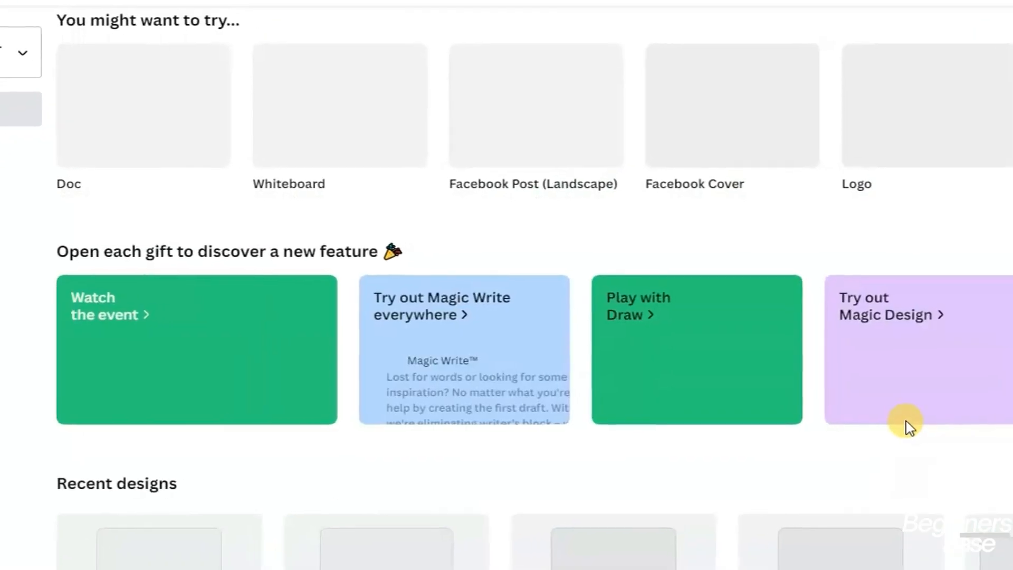
{"action": "scroll", "coordinate": [906, 428], "scroll_direction": "up", "scroll_amount": 5}
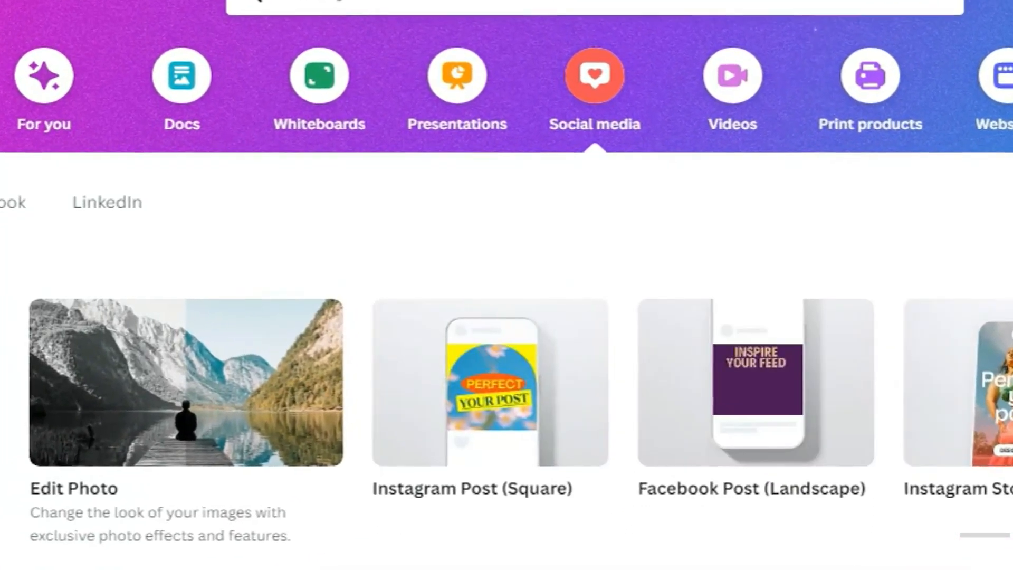
{"action": "scroll", "coordinate": [506, 382], "scroll_direction": "right", "scroll_amount": 9}
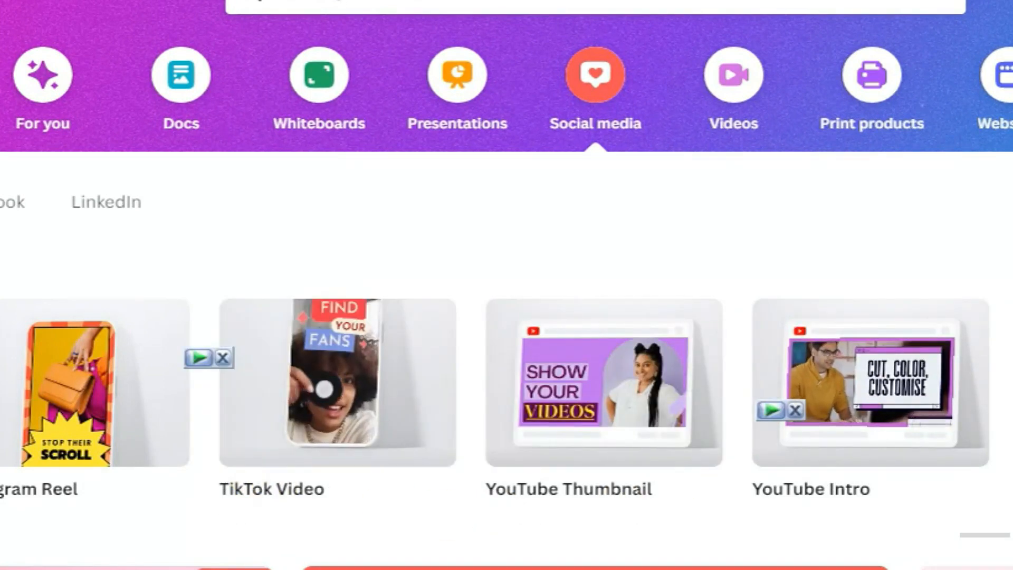
{"action": "scroll", "coordinate": [135, 465], "scroll_direction": "left", "scroll_amount": 10}
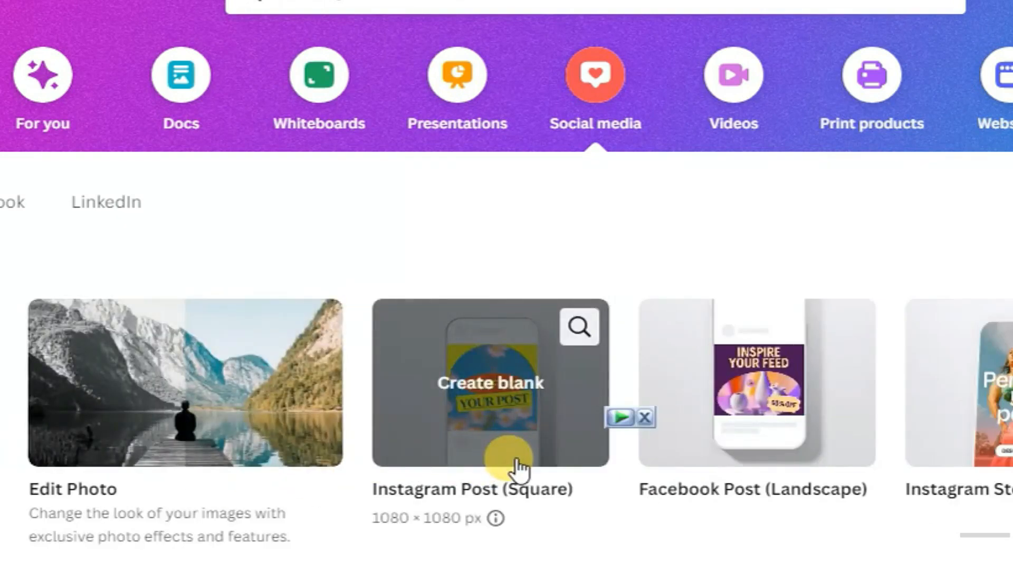
{"action": "left_click", "coordinate": [508, 400]}
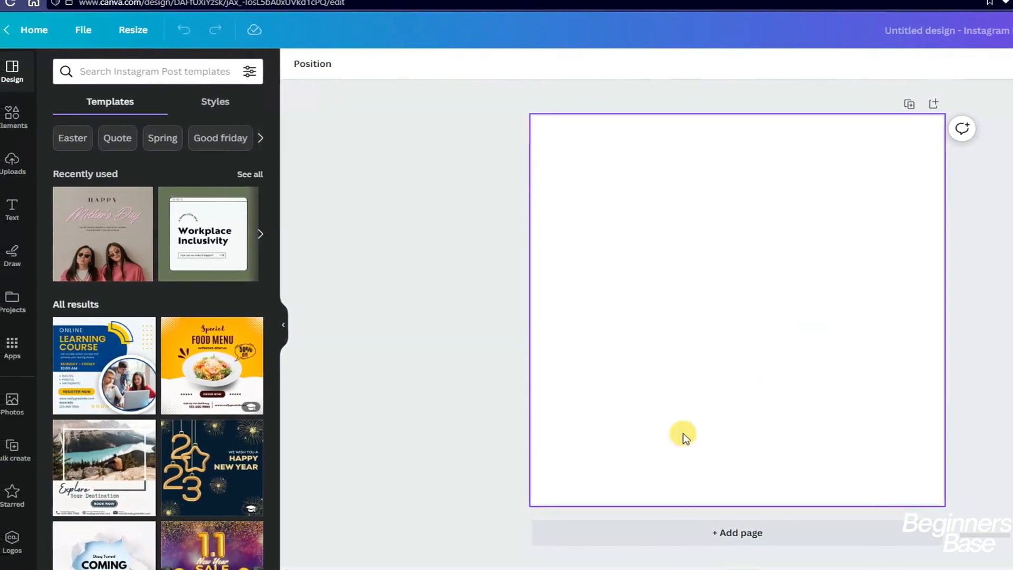
Apply the street-photo Instagram post-frame fashion template to the blank page
{"action": "scroll", "coordinate": [147, 383], "scroll_direction": "down", "scroll_amount": 3}
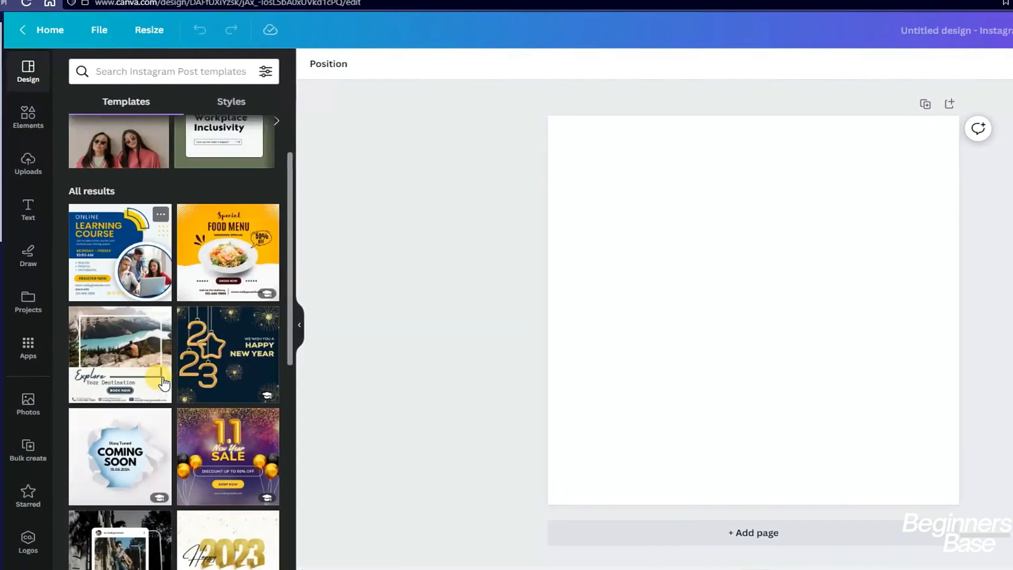
{"action": "scroll", "coordinate": [164, 383], "scroll_direction": "down", "scroll_amount": 5}
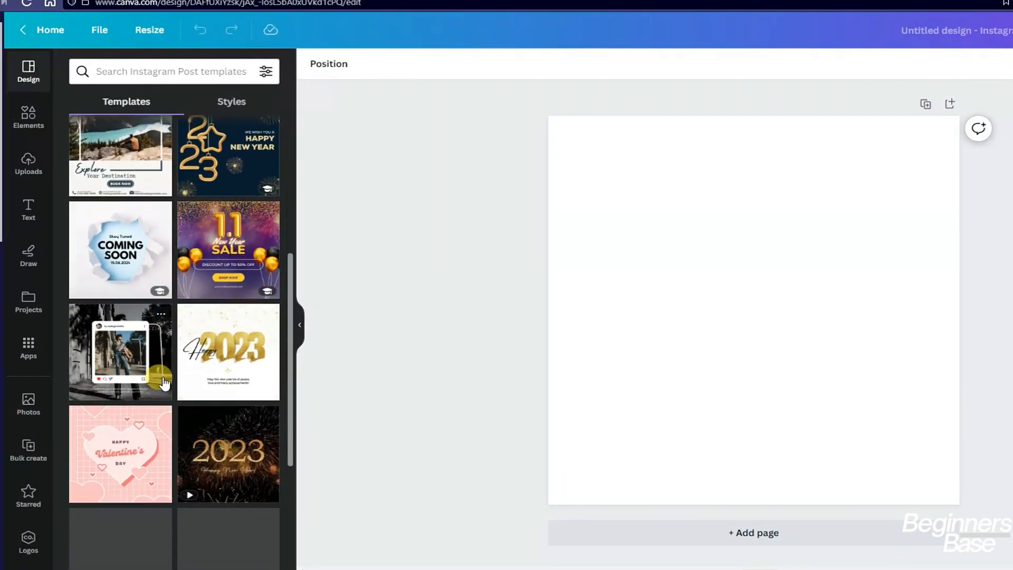
{"action": "left_click", "coordinate": [122, 359]}
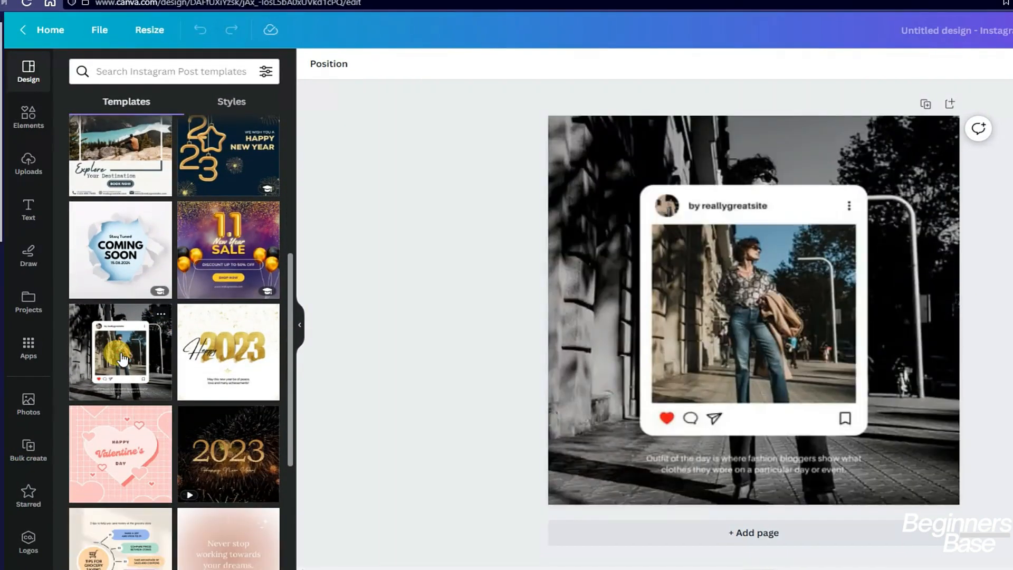
Replace the placeholder name in the card header with the channel's handle
{"action": "left_click", "coordinate": [778, 229]}
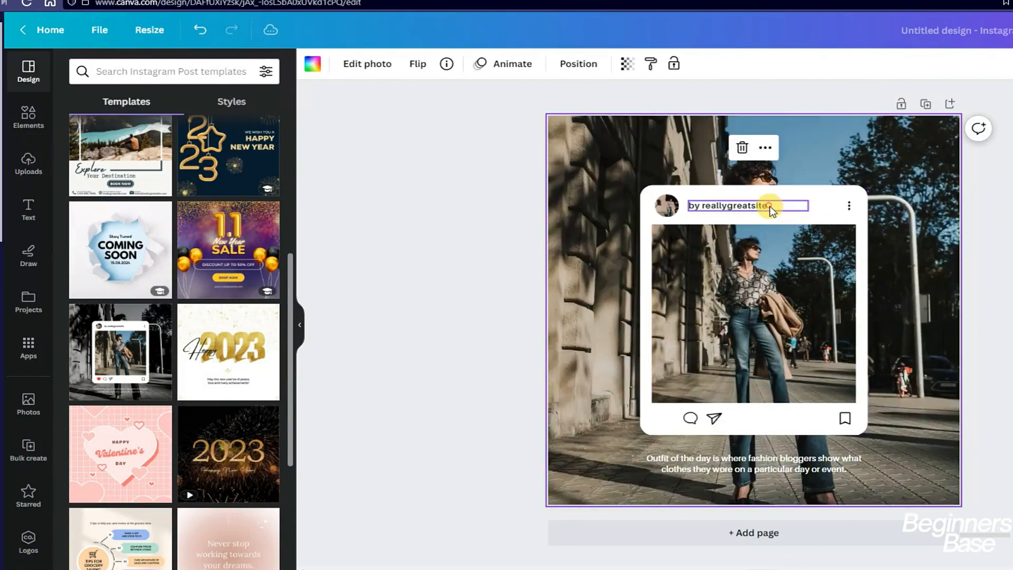
{"action": "left_click", "coordinate": [770, 208]}
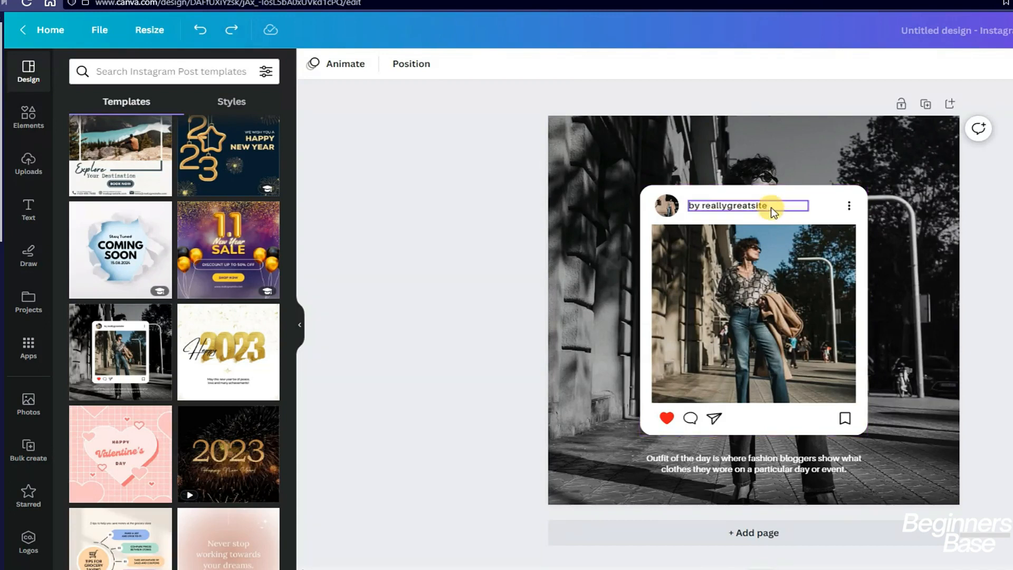
{"action": "left_click", "coordinate": [774, 210]}
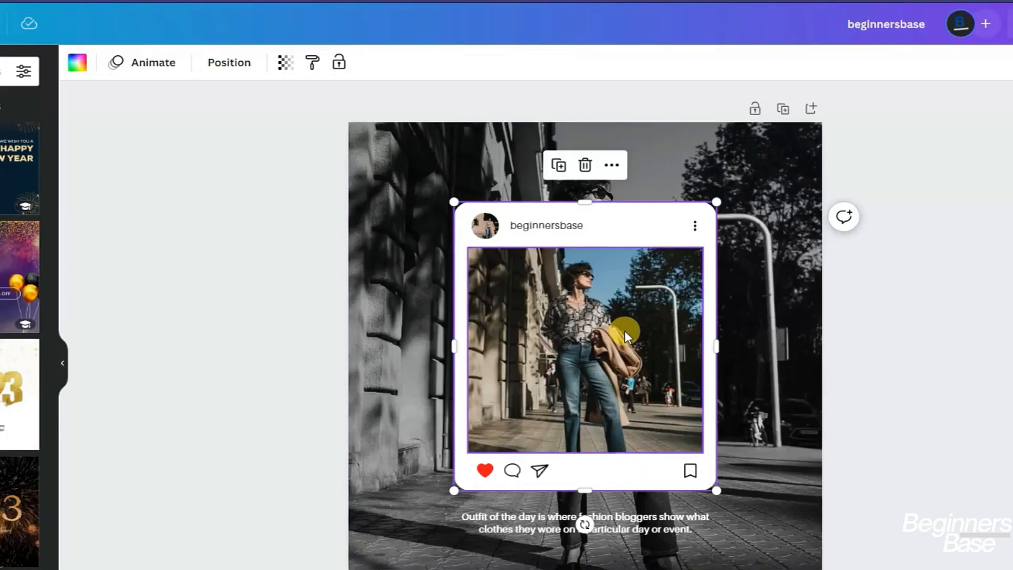
Swap the card's photo for the uploaded picture of a mother hugging two children
{"action": "left_click", "coordinate": [788, 299]}
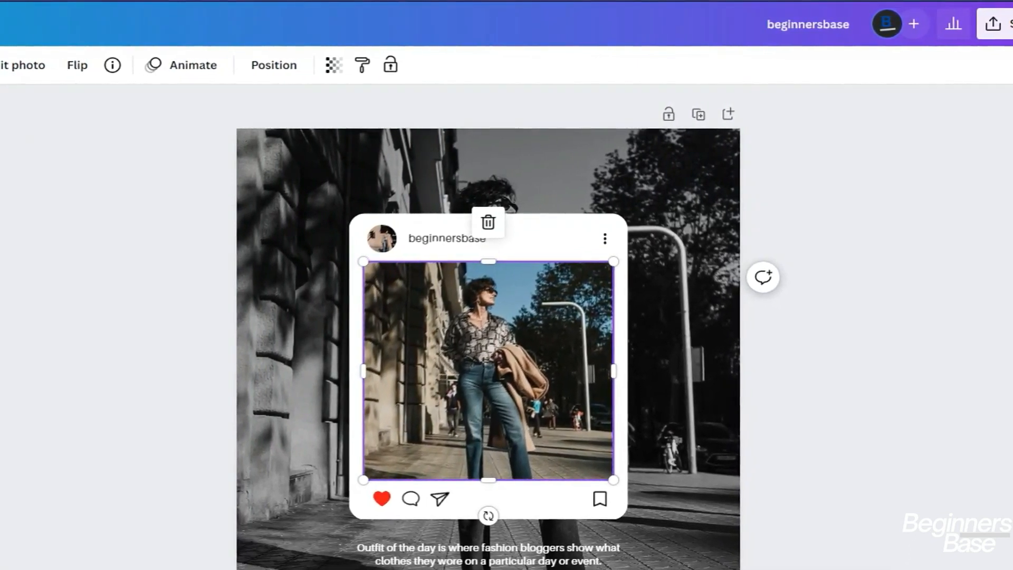
{"action": "left_click_drag", "start_coordinate": [372, 397], "coordinate": [374, 397]}
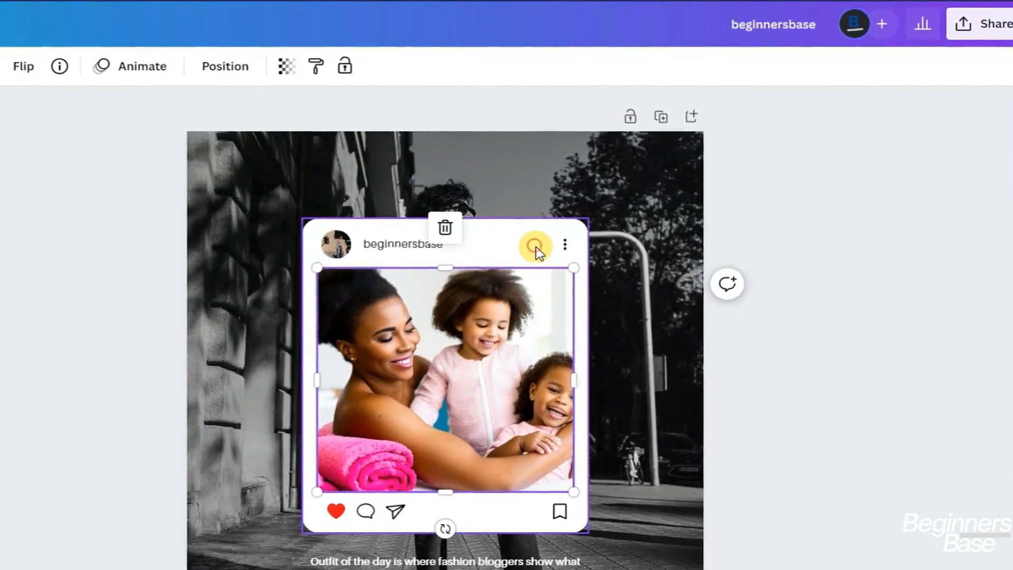
{"action": "left_click", "coordinate": [535, 246]}
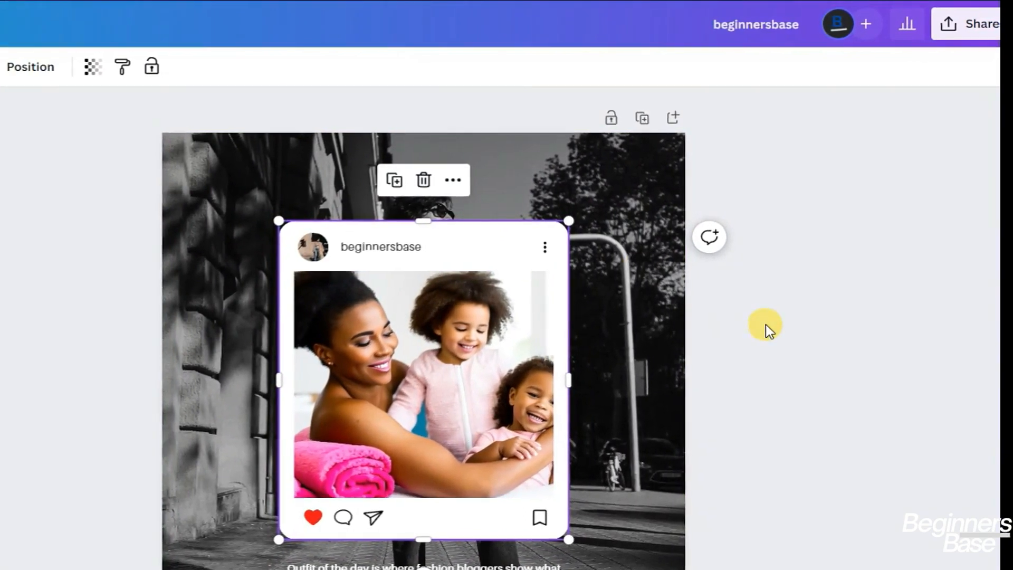
{"action": "left_click", "coordinate": [763, 328]}
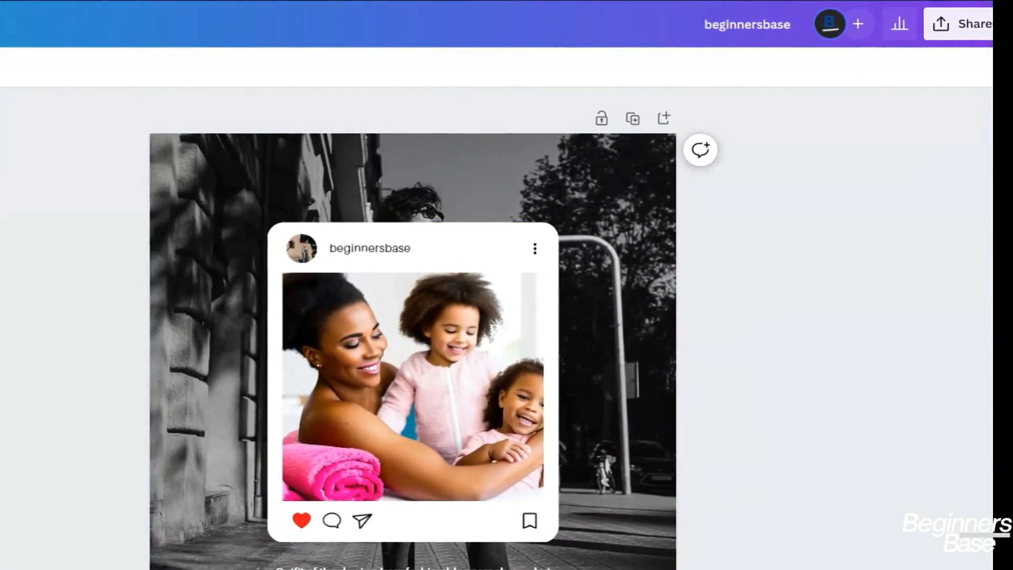
{"action": "left_click", "coordinate": [967, 36]}
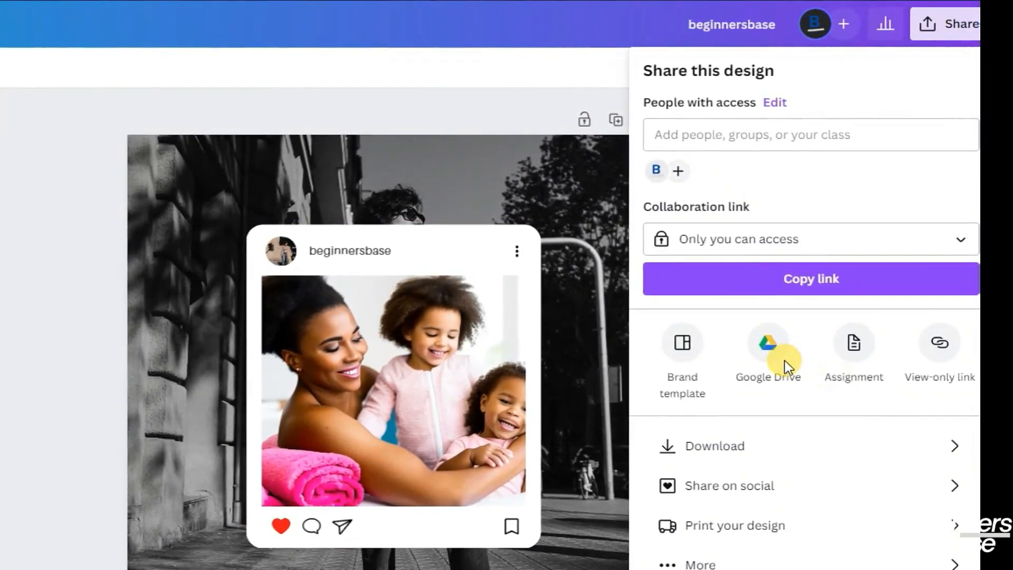
Save the design as PNG into the BEGINNERS BASE-TEAM DEEIGNS Google Drive folder
{"action": "left_click", "coordinate": [784, 361]}
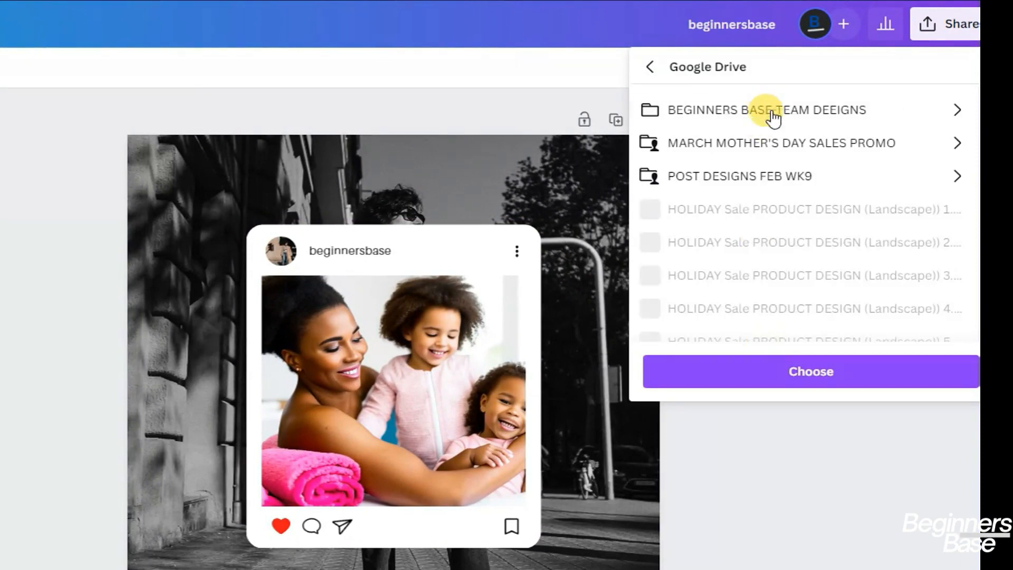
{"action": "left_click", "coordinate": [772, 114]}
{"action": "left_click", "coordinate": [841, 288]}
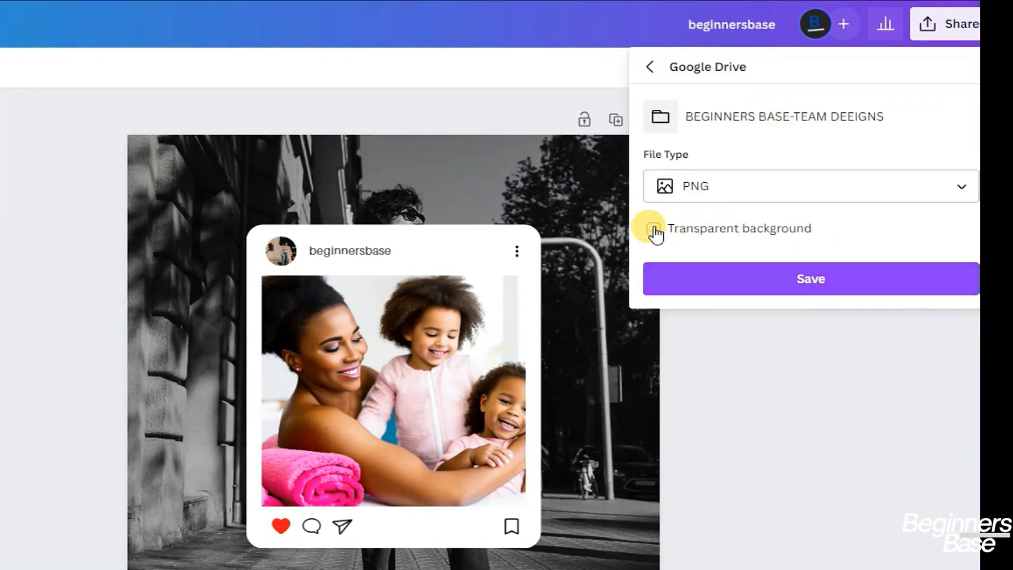
{"action": "left_click", "coordinate": [817, 288]}
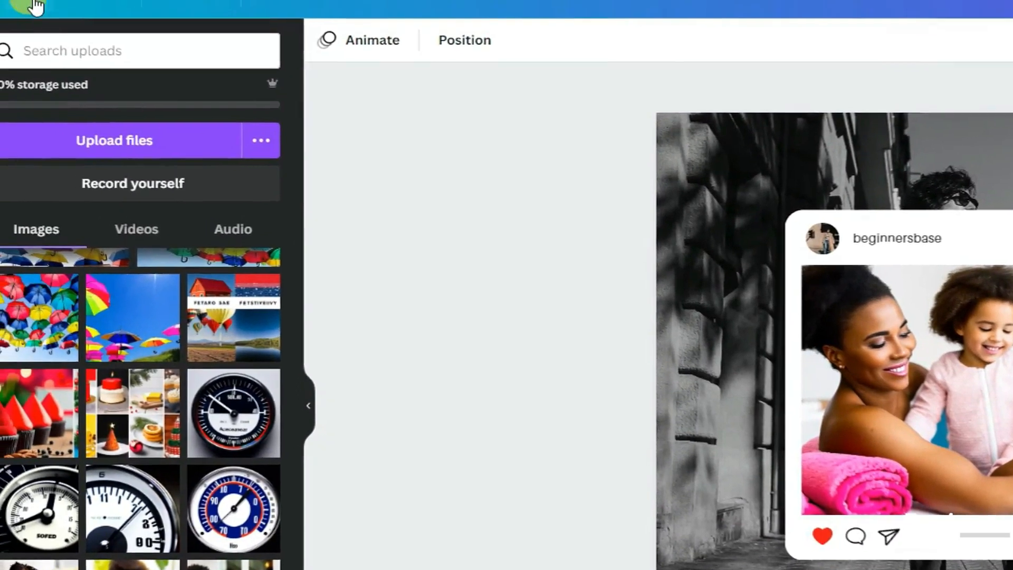
In Resize, try the Facebook Post (Landscape) and YouTube Video sizes
{"action": "left_click", "coordinate": [100, 3]}
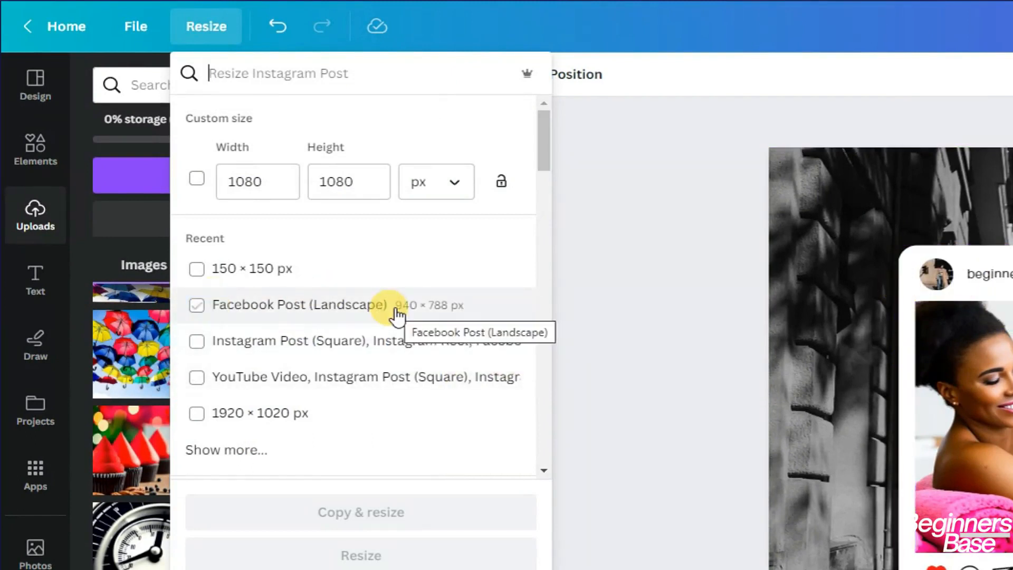
{"action": "left_click", "coordinate": [197, 307]}
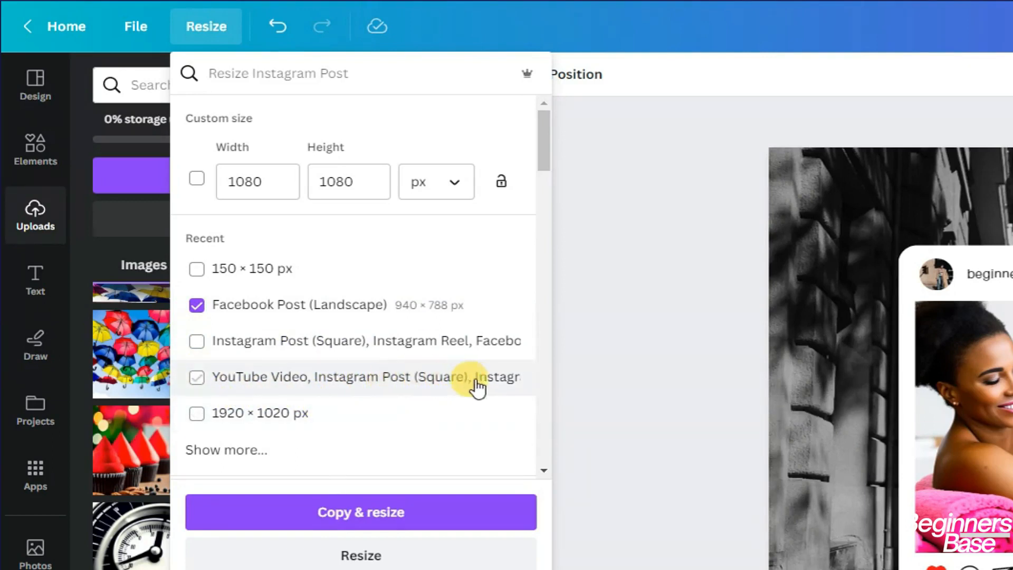
{"action": "scroll", "coordinate": [191, 211], "scroll_direction": "down", "scroll_amount": 3}
{"action": "left_click", "coordinate": [190, 196]}
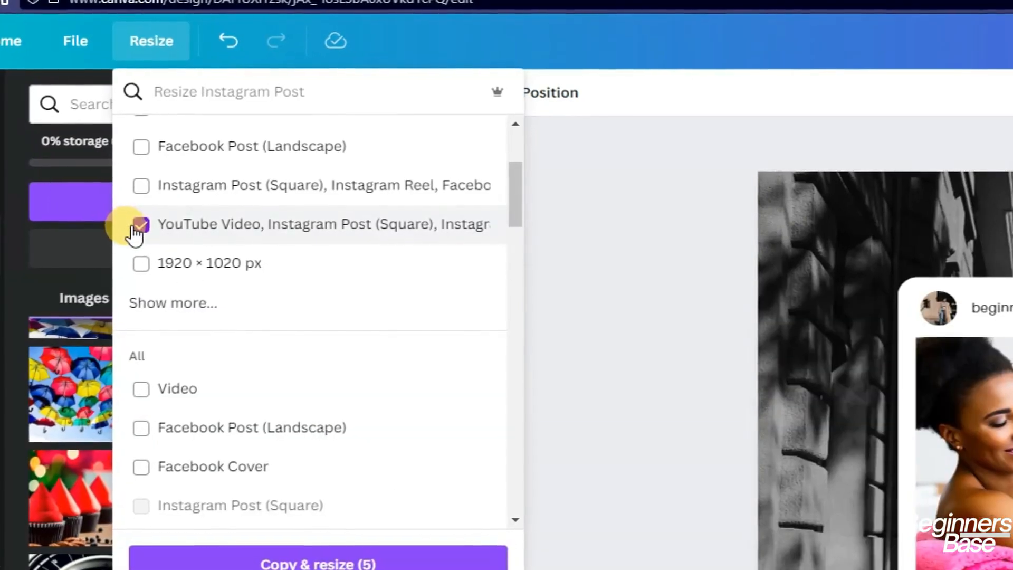
{"action": "left_click", "coordinate": [139, 226]}
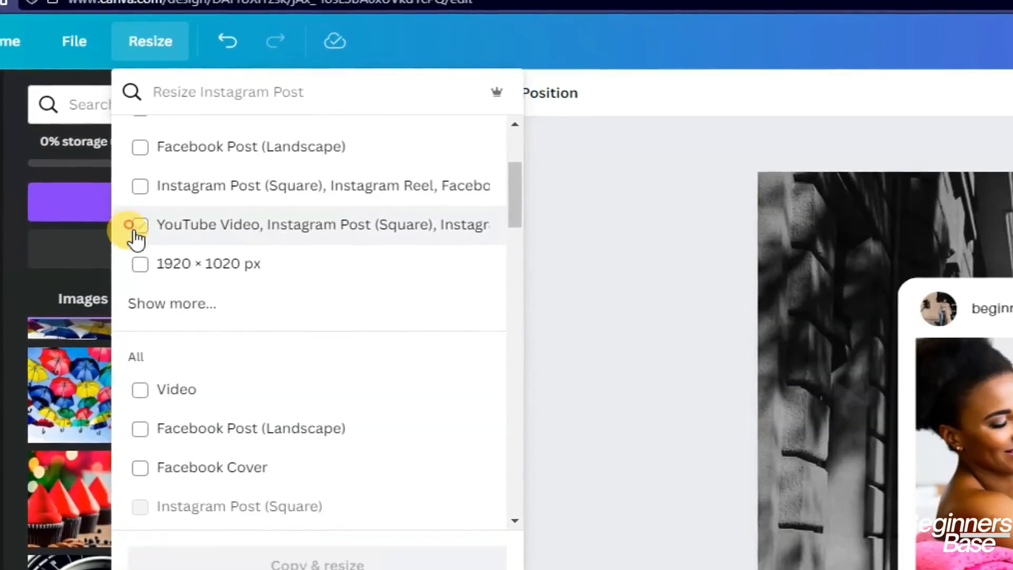
{"action": "left_click", "coordinate": [134, 434]}
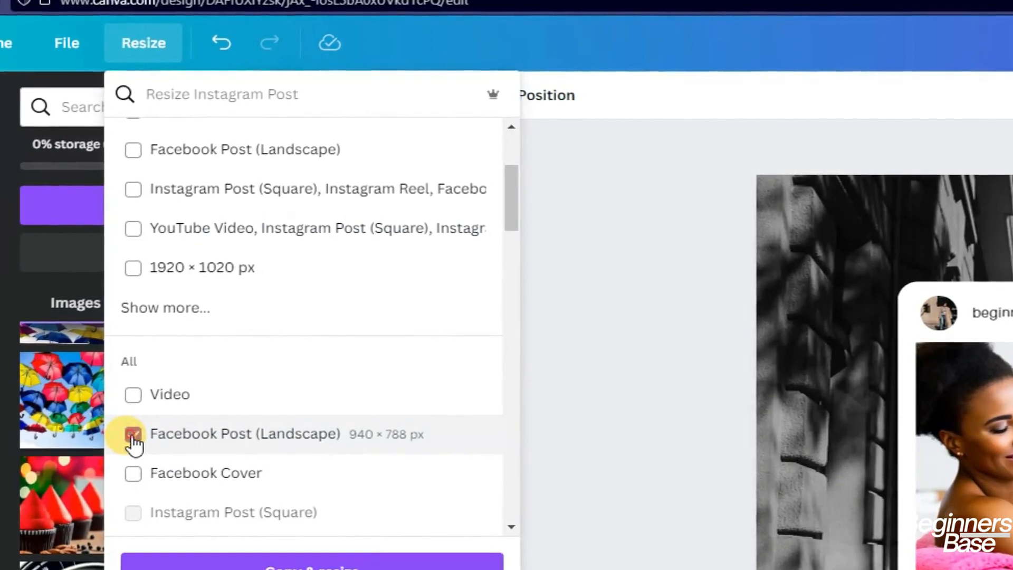
{"action": "scroll", "coordinate": [246, 453], "scroll_direction": "down", "scroll_amount": 4}
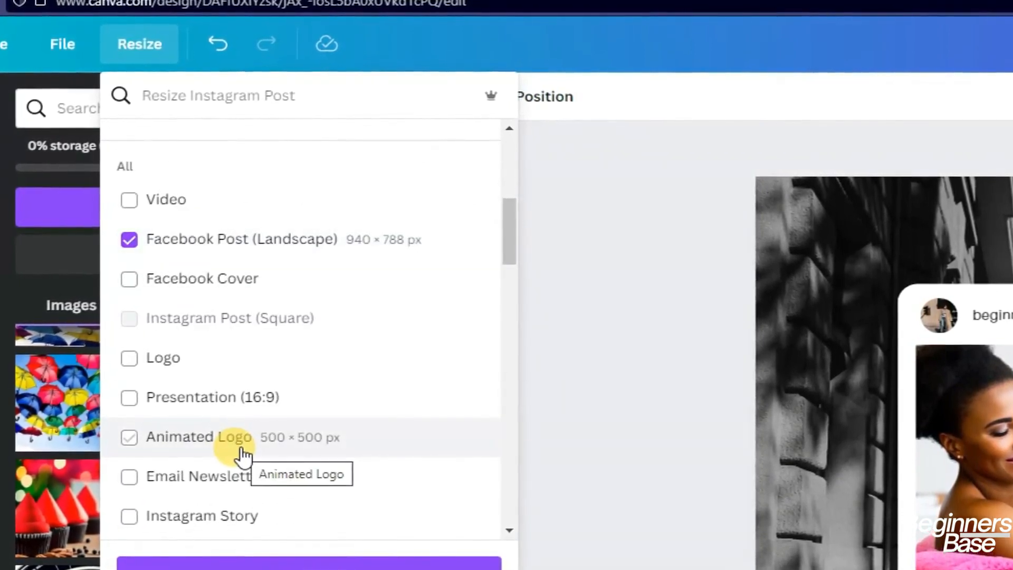
{"action": "scroll", "coordinate": [243, 455], "scroll_direction": "down", "scroll_amount": 4}
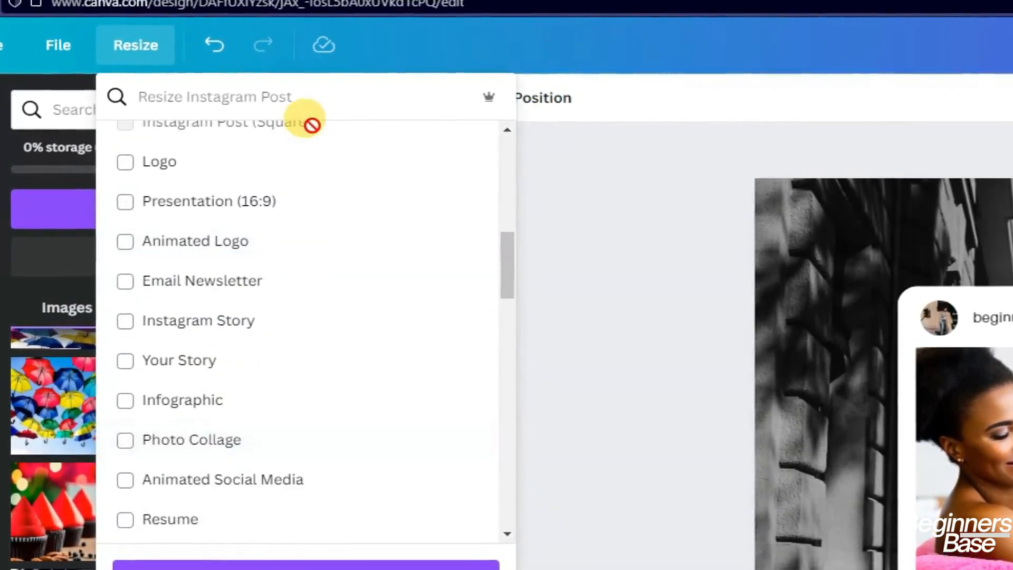
Search 'you' and make a YouTube Thumbnail copy of the design with Copy & resize
{"action": "left_click", "coordinate": [246, 94]}
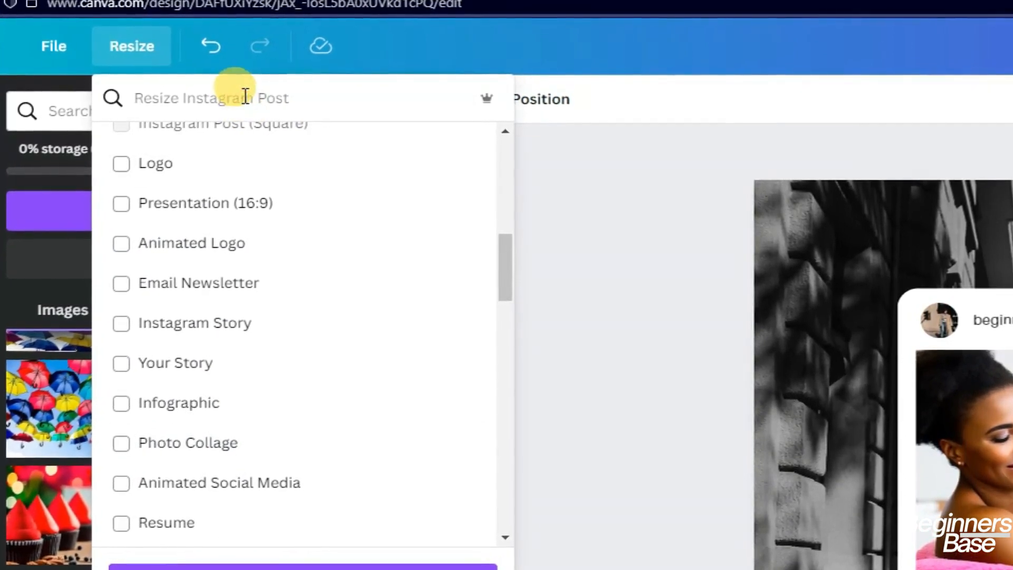
{"action": "type", "text": "you"}
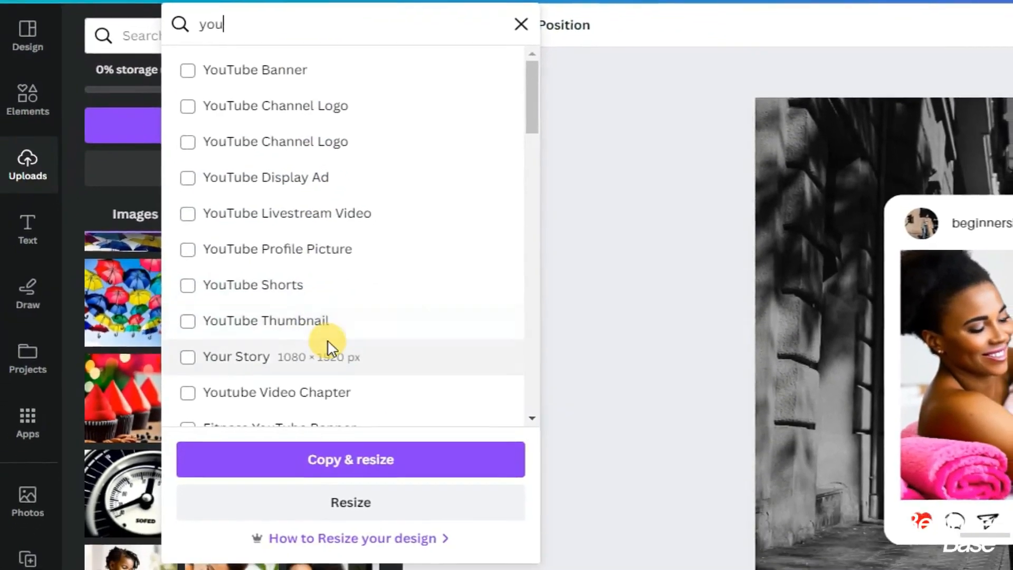
{"action": "left_click", "coordinate": [315, 348]}
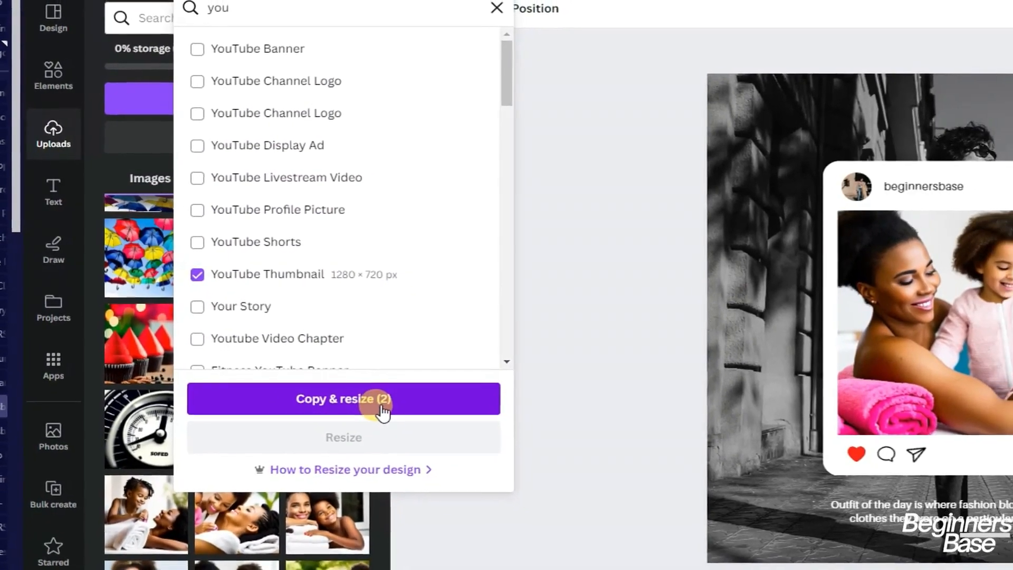
{"action": "left_click", "coordinate": [348, 414]}
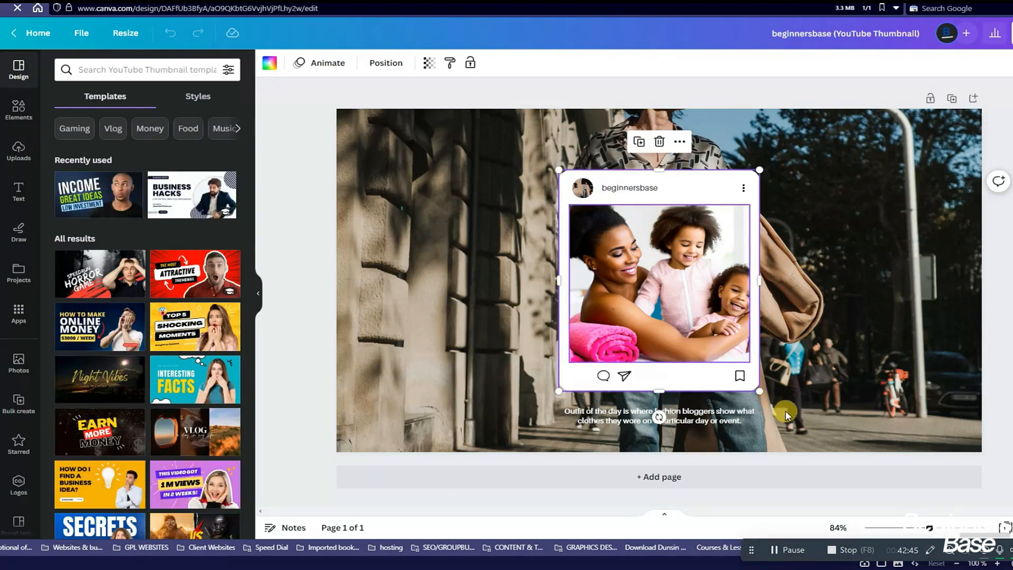
Enlarge the post card on the YouTube thumbnail, then return to the Metricool draft
{"action": "left_click_drag", "start_coordinate": [759, 391], "coordinate": [782, 415]}
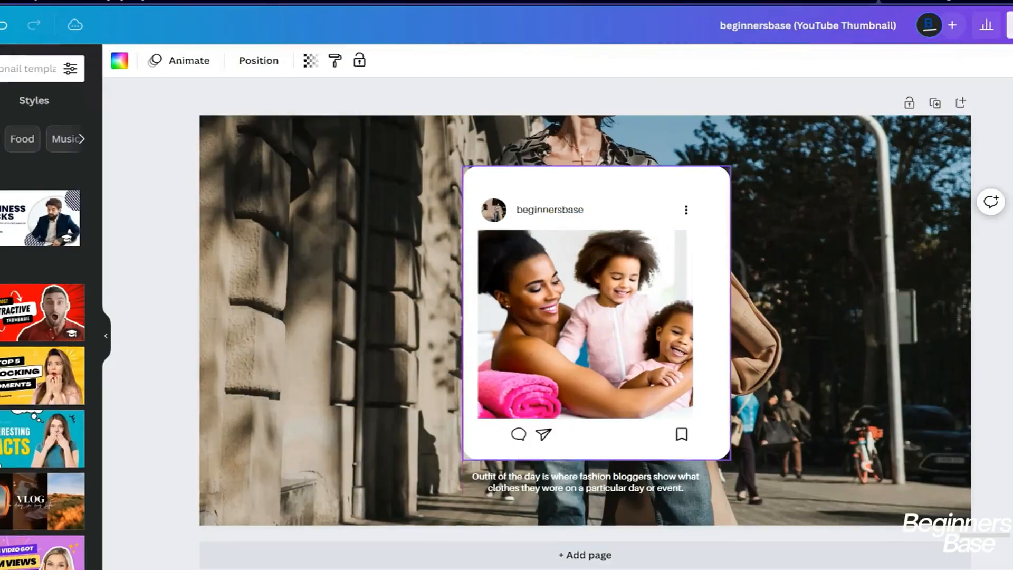
{"action": "left_click", "coordinate": [635, 188]}
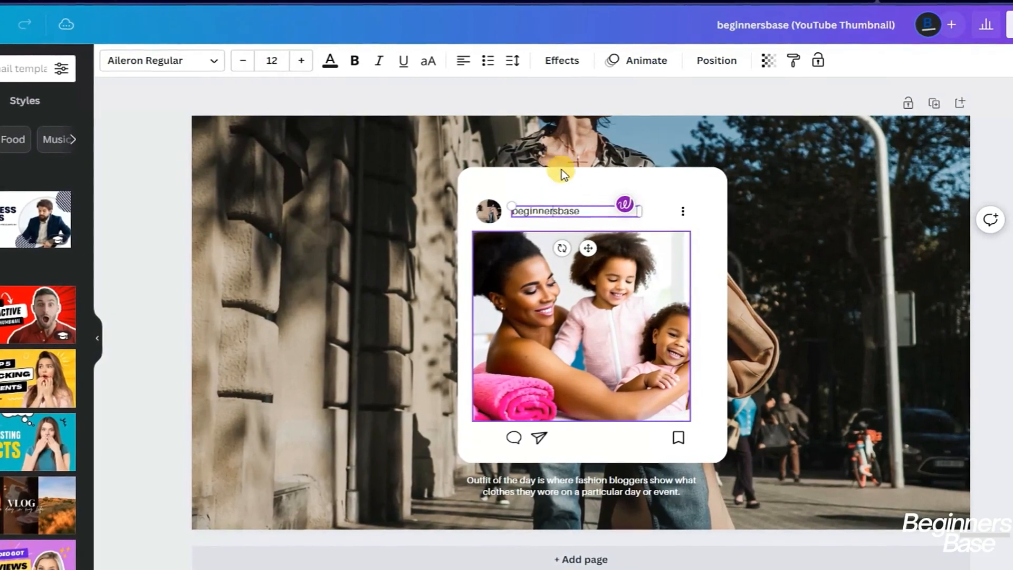
{"action": "left_click", "coordinate": [568, 172]}
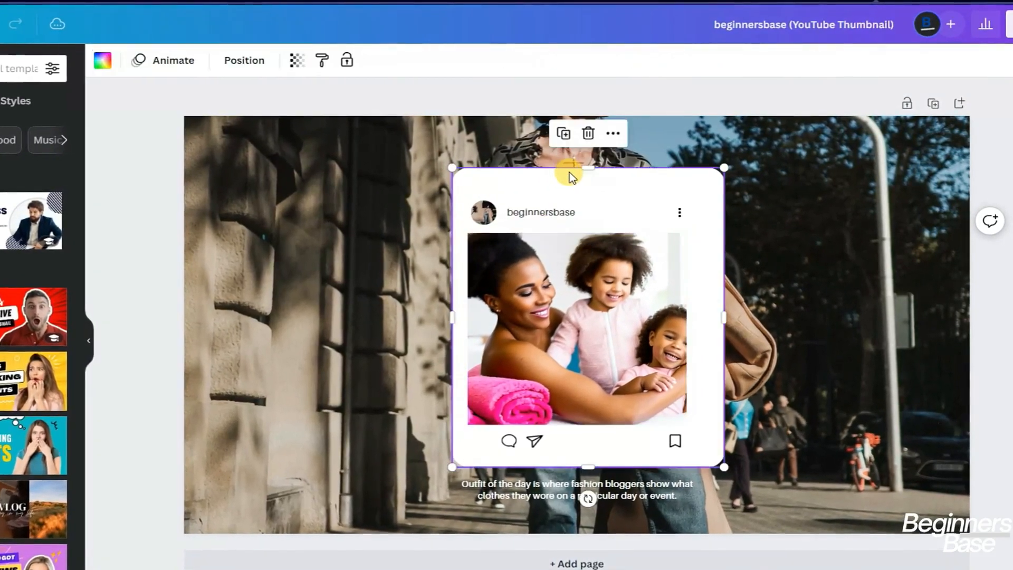
{"action": "left_click_drag", "start_coordinate": [582, 176], "coordinate": [579, 189]}
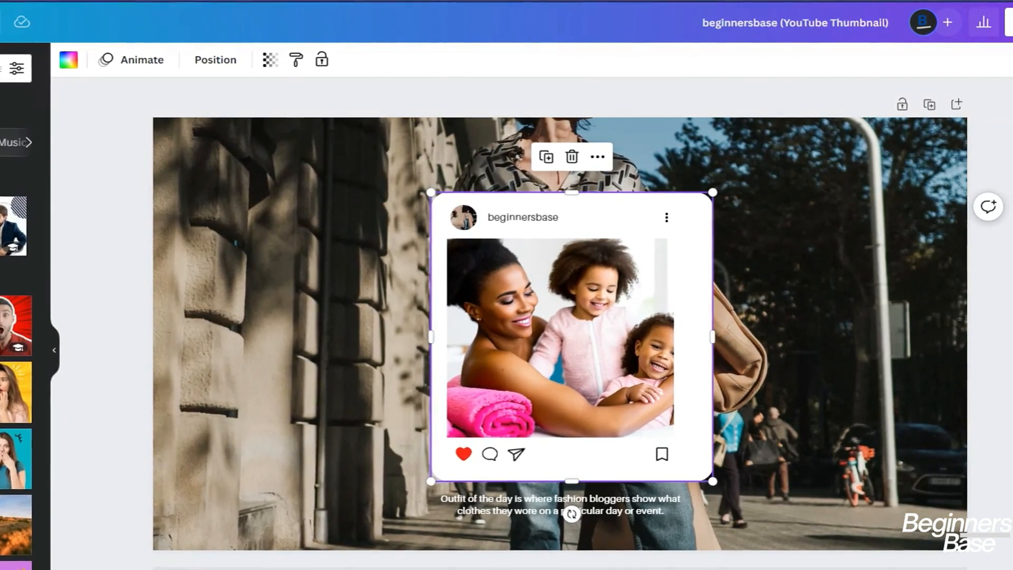
{"action": "left_click", "coordinate": [1010, 22]}
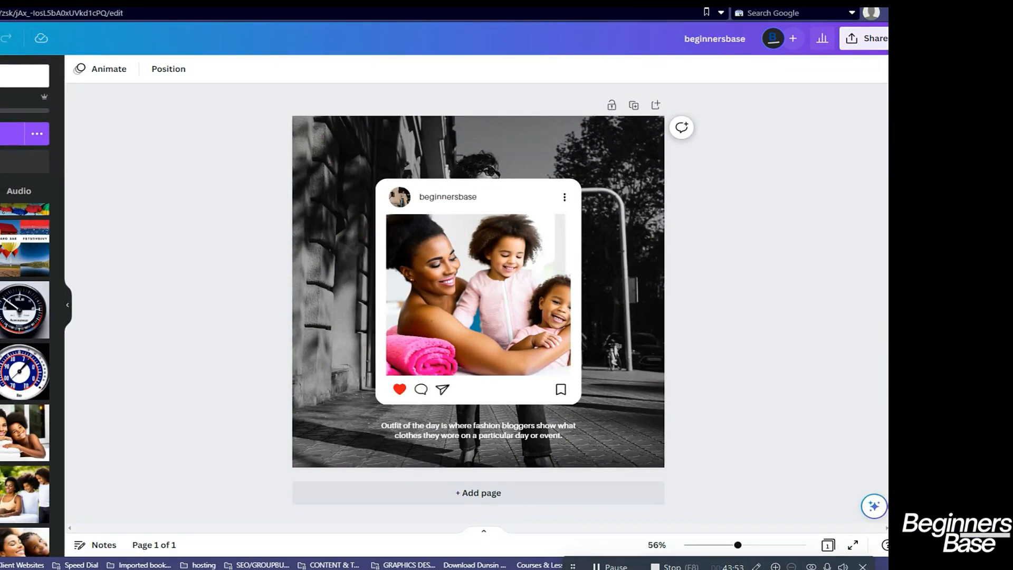
{"action": "key", "text": "ctrl+Tab"}
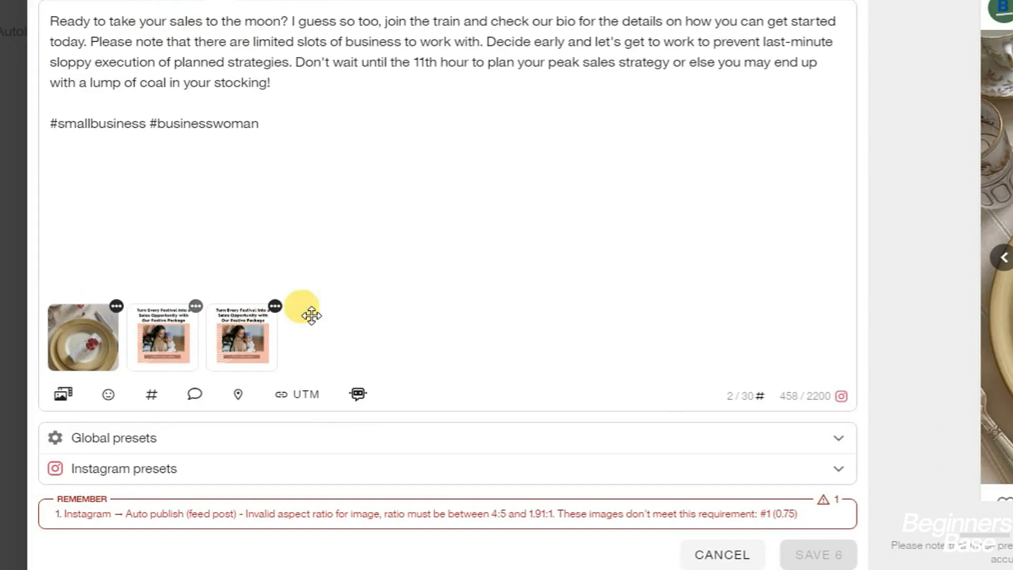
Remove the third, second and first images from the Instagram post draft
{"action": "left_click", "coordinate": [275, 307]}
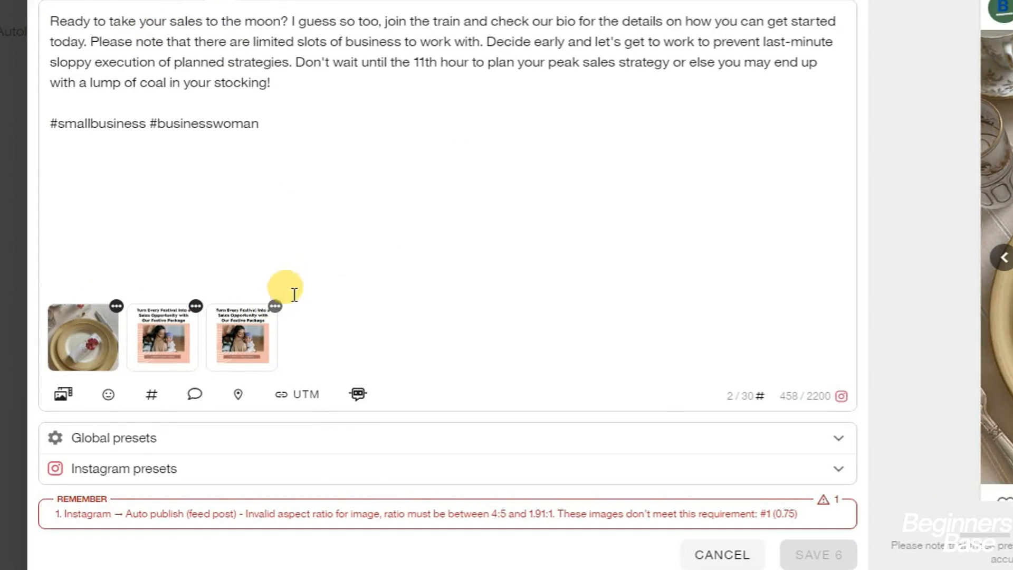
{"action": "left_click", "coordinate": [275, 306]}
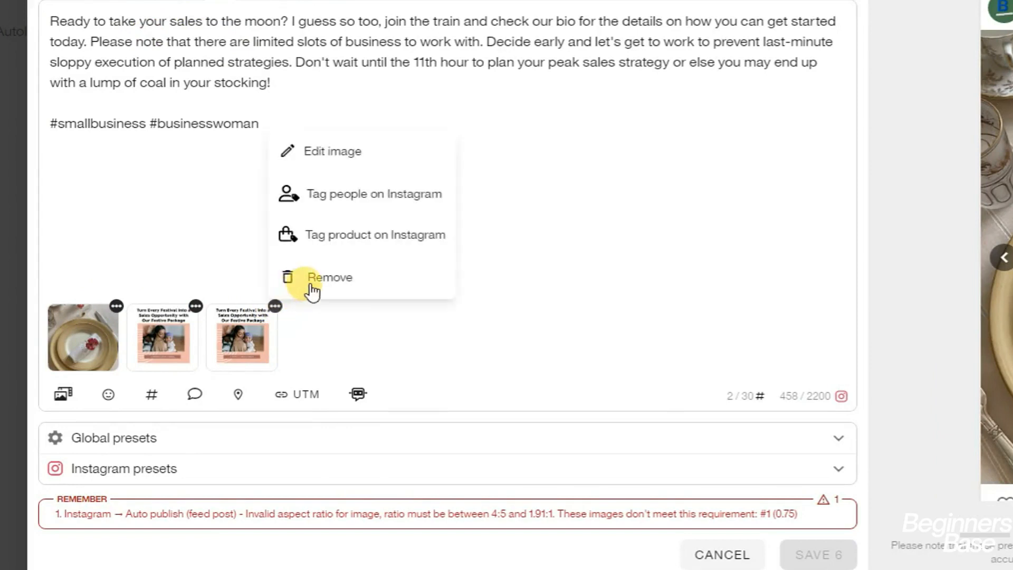
{"action": "left_click", "coordinate": [314, 278]}
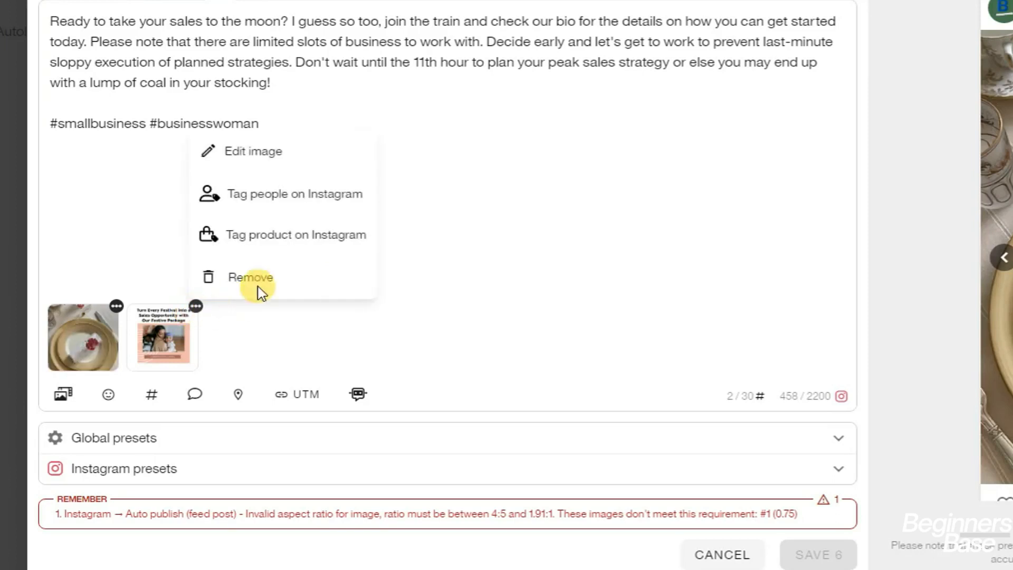
{"action": "left_click", "coordinate": [270, 277]}
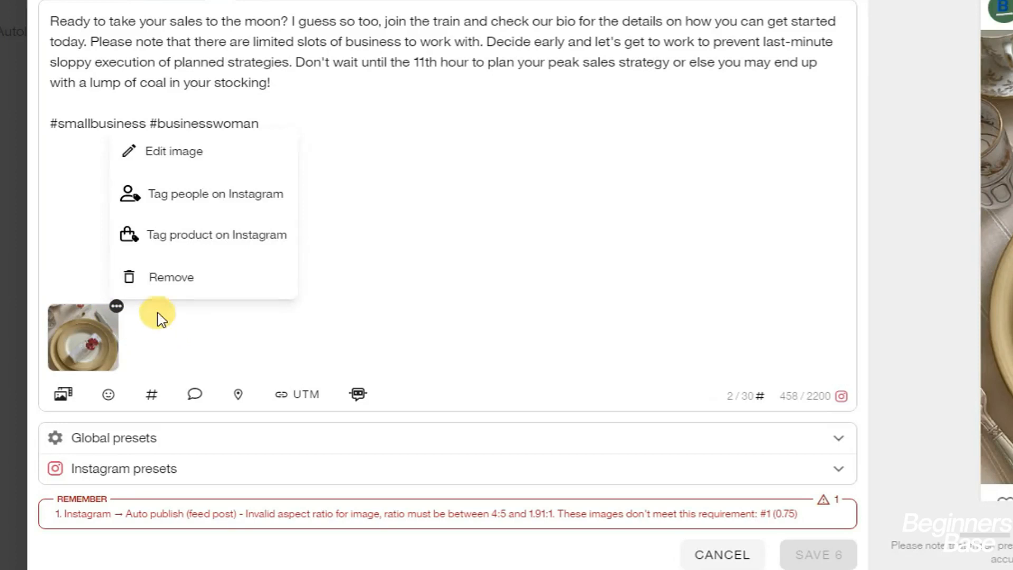
{"action": "left_click", "coordinate": [168, 280]}
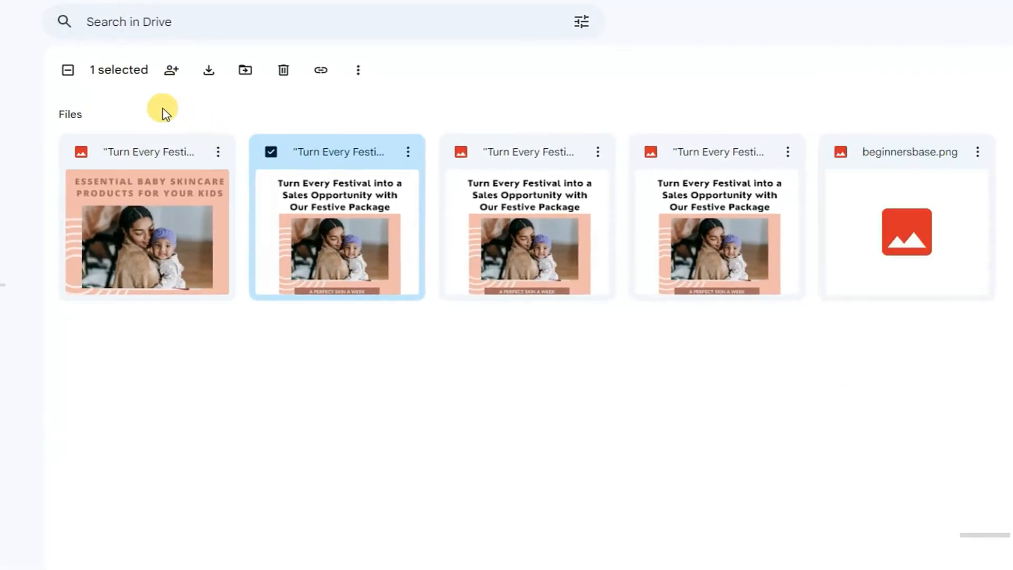
Share beginnersbase.png so anyone with the link can view it, and copy the link
{"action": "left_click", "coordinate": [875, 218]}
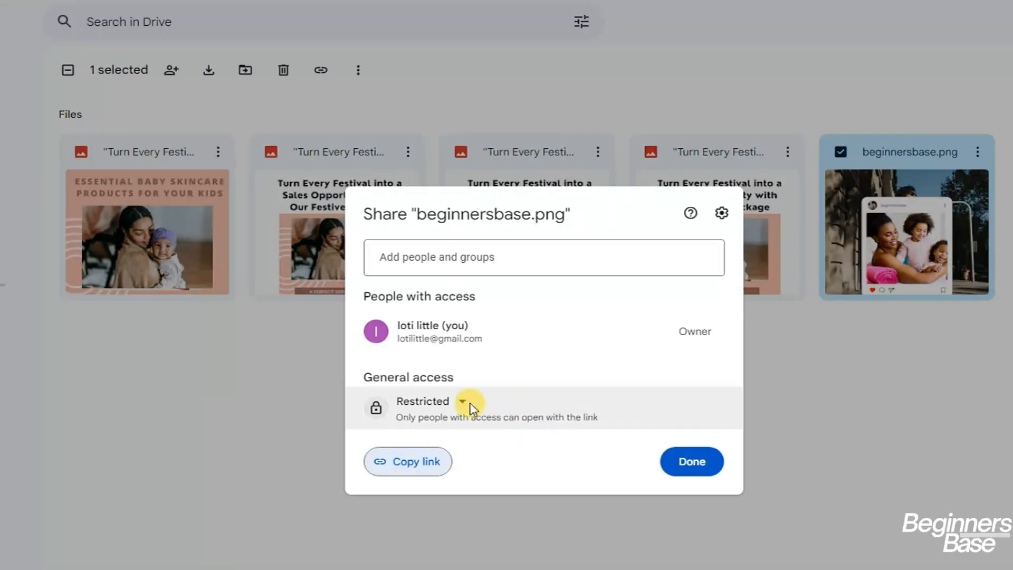
{"action": "left_click", "coordinate": [465, 403]}
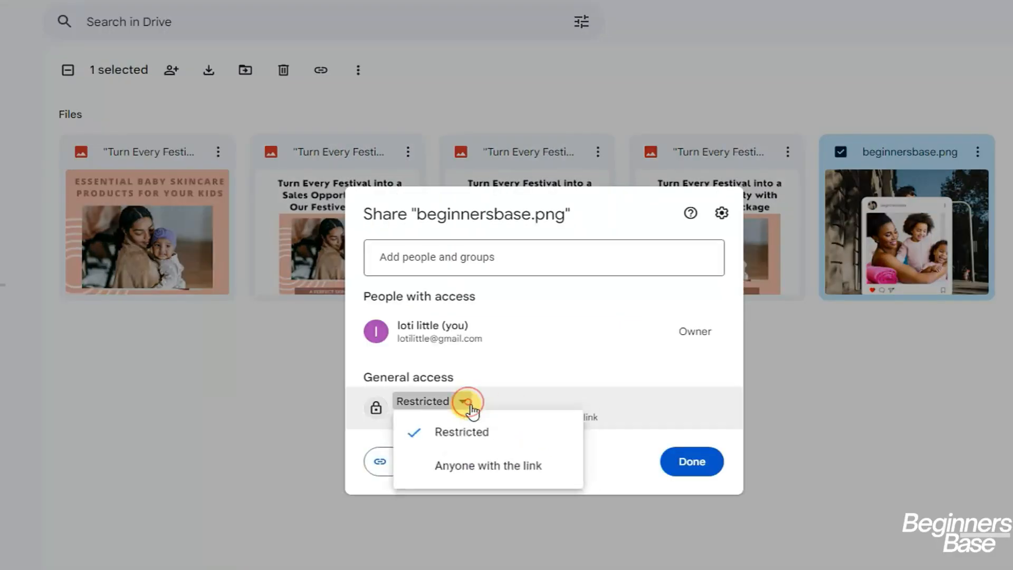
{"action": "left_click", "coordinate": [507, 467]}
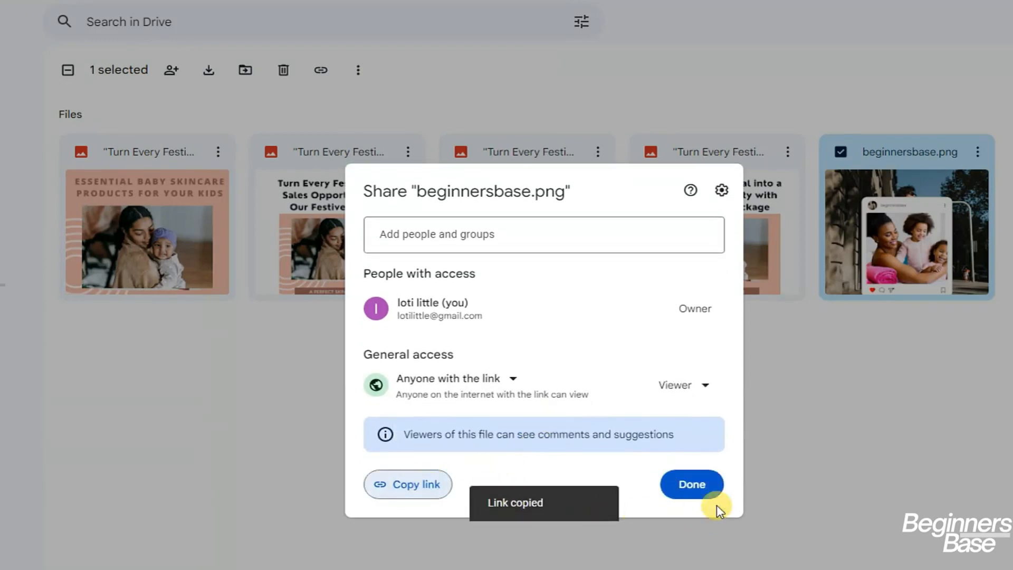
{"action": "left_click", "coordinate": [692, 485]}
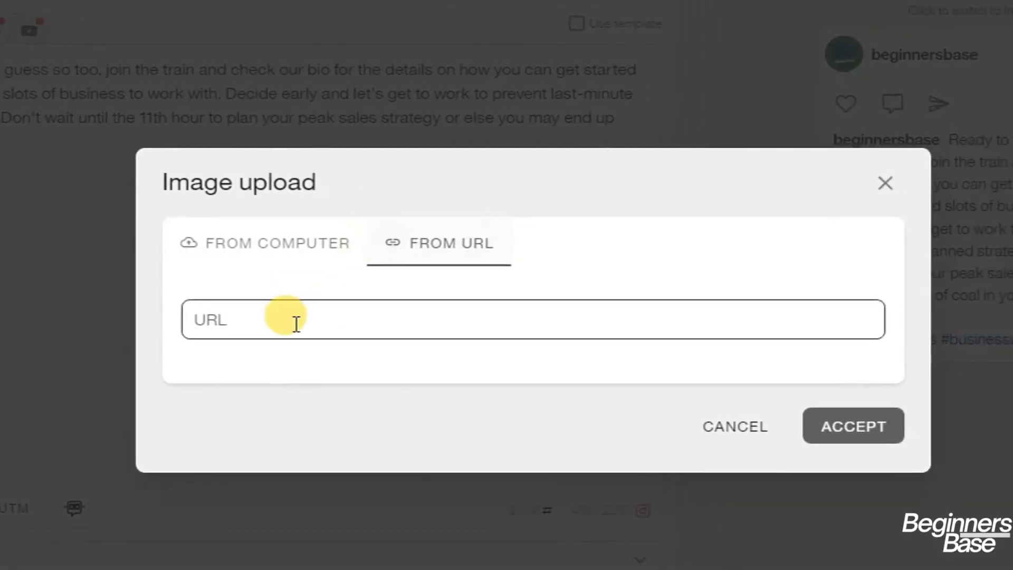
Add beginnersbase.png to the Instagram post by pasting its Drive link as the image URL
{"action": "left_click", "coordinate": [296, 324]}
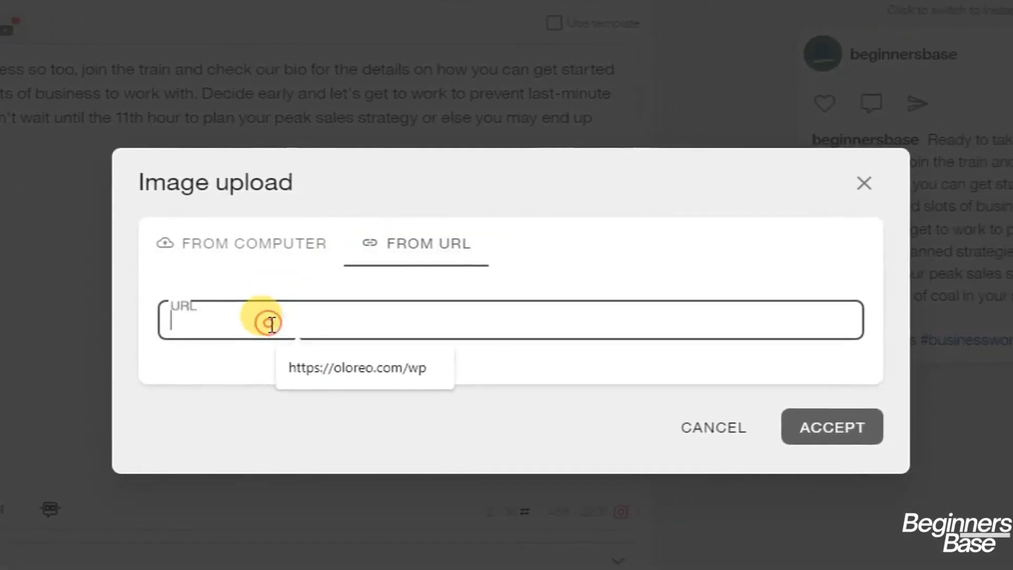
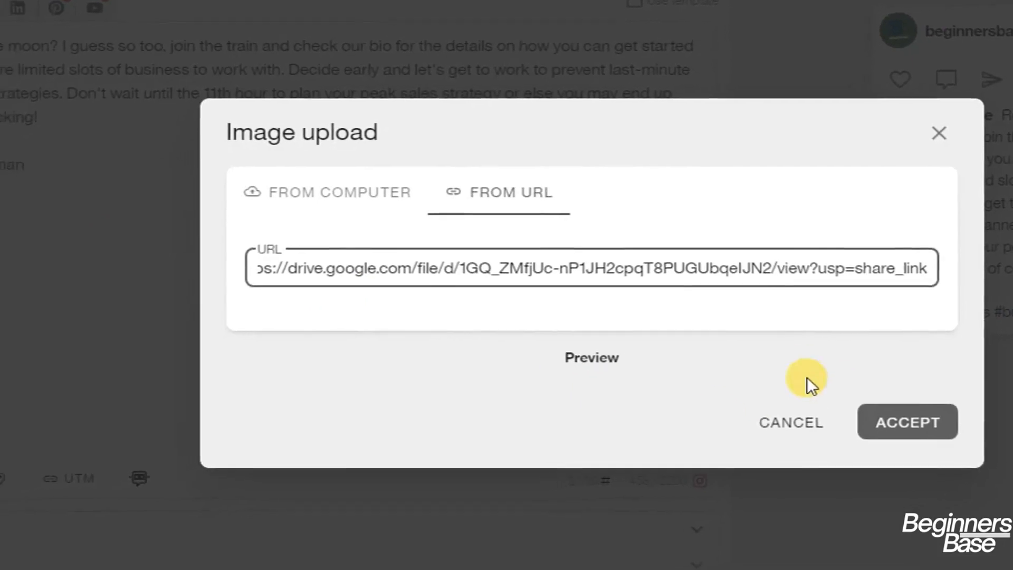
{"action": "left_click", "coordinate": [897, 428]}
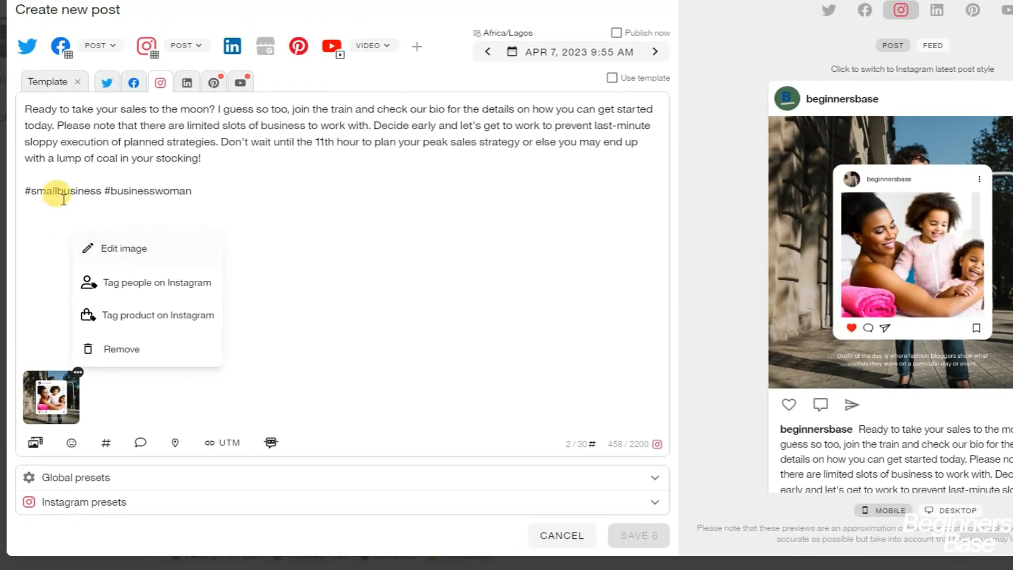
Add the beginnersbase Drive image to the Template post by pasting its URL
{"action": "left_click", "coordinate": [36, 90]}
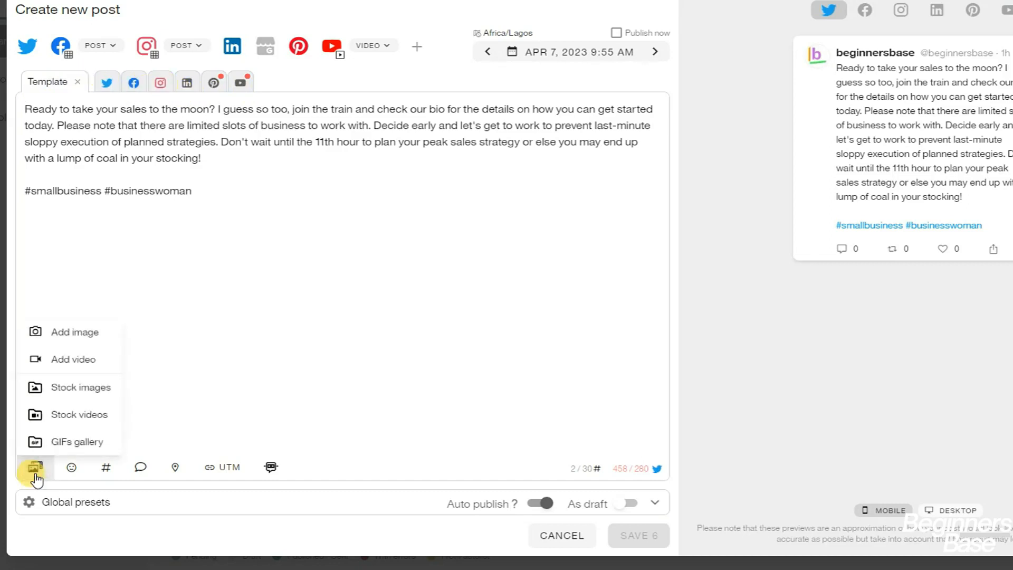
{"action": "left_click", "coordinate": [74, 330]}
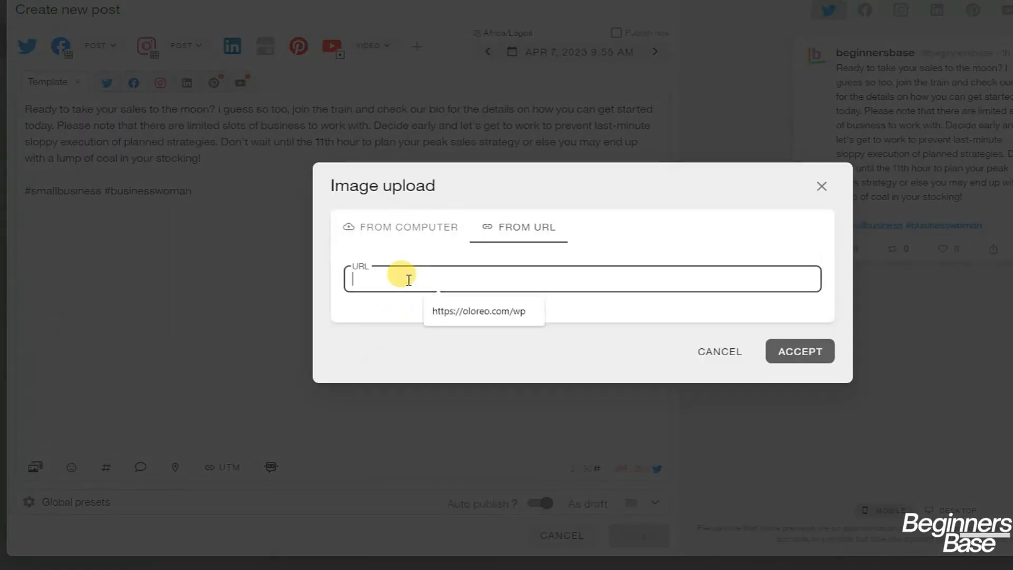
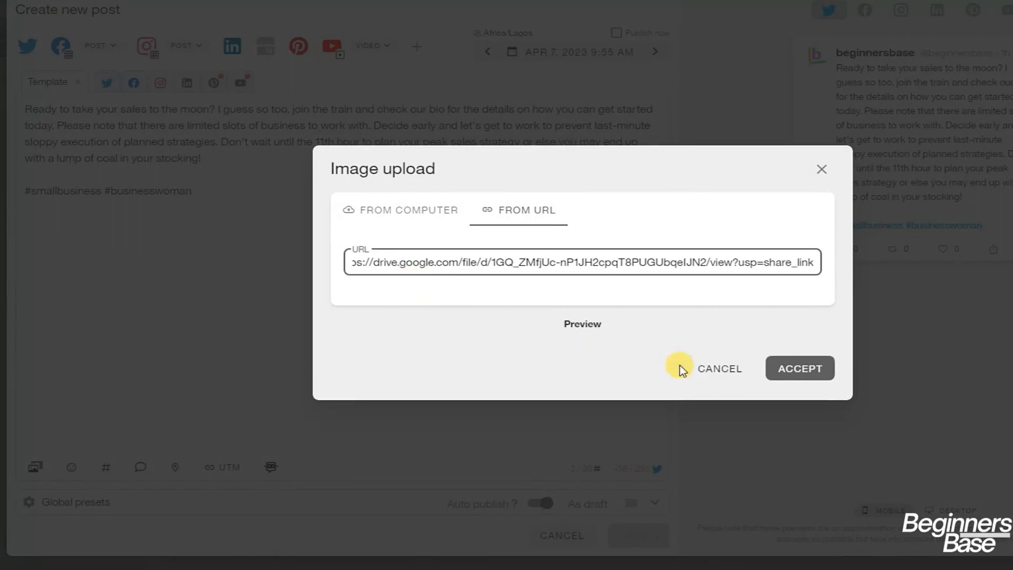
{"action": "left_click", "coordinate": [796, 374]}
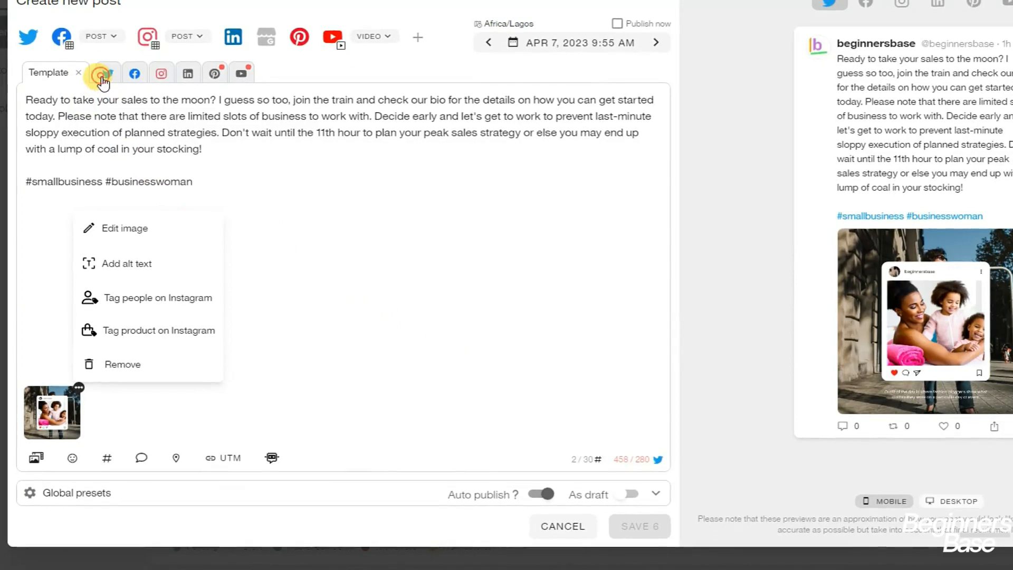
Review the Twitter and LinkedIn versions, then unlock the Pinterest version and open its Board dropdown
{"action": "left_click", "coordinate": [103, 78]}
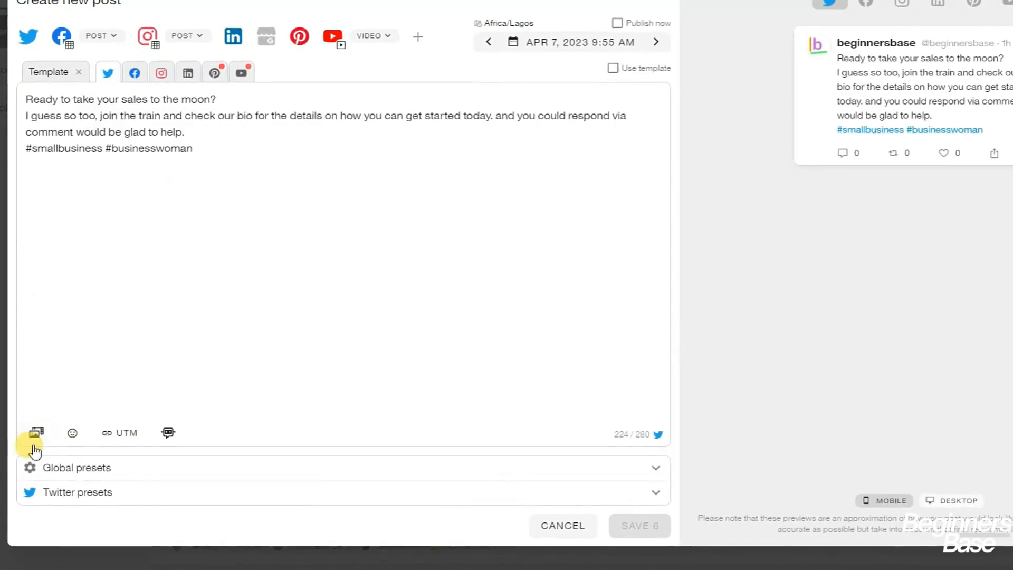
{"action": "left_click", "coordinate": [188, 72]}
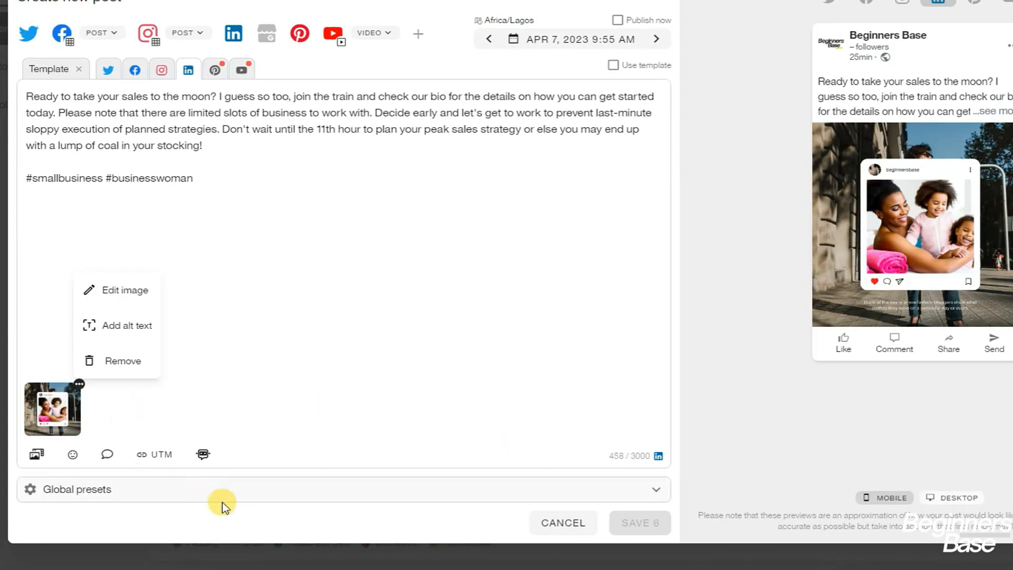
{"action": "left_click", "coordinate": [217, 71]}
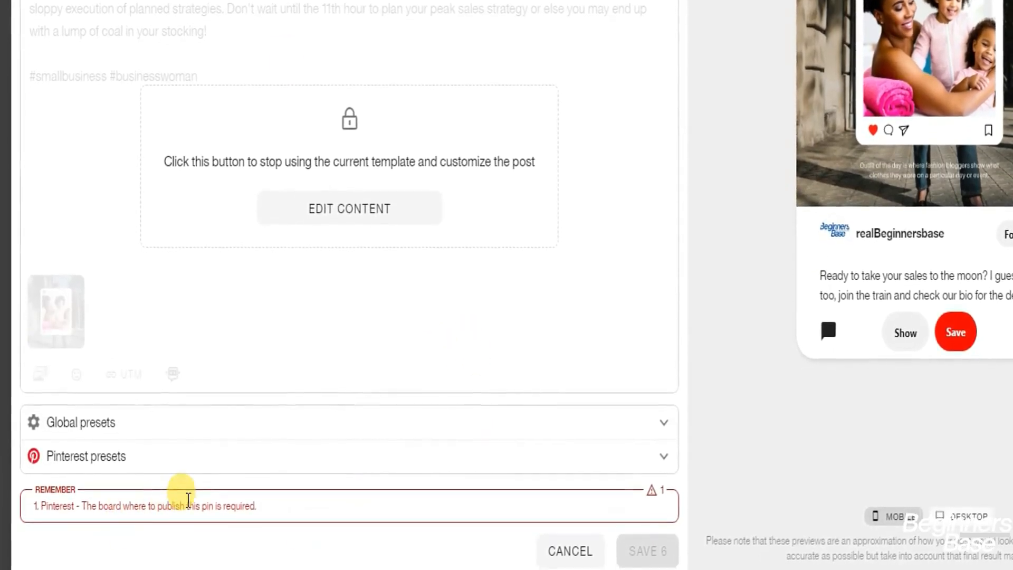
{"action": "left_click", "coordinate": [328, 208]}
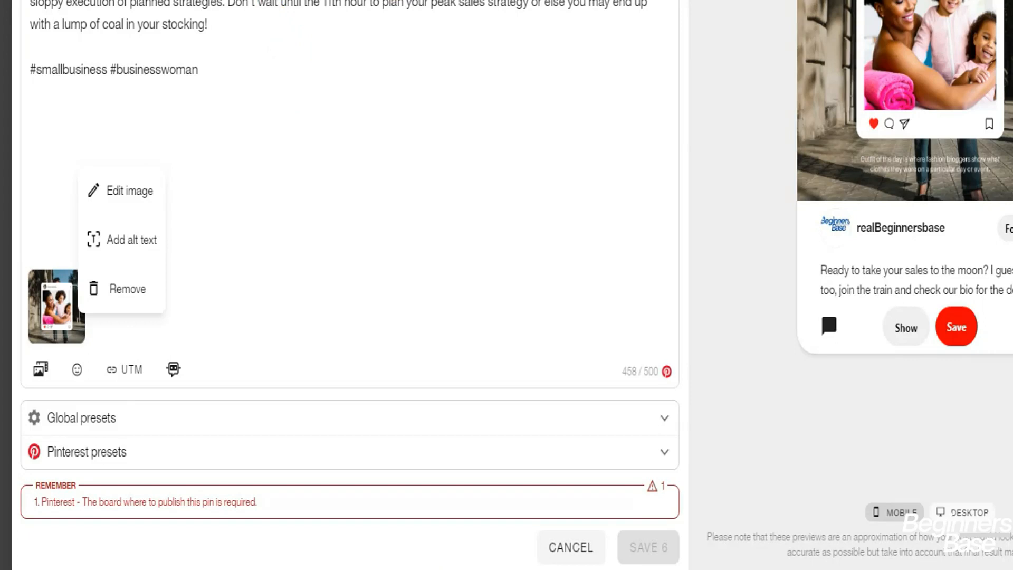
{"action": "left_click", "coordinate": [193, 452]}
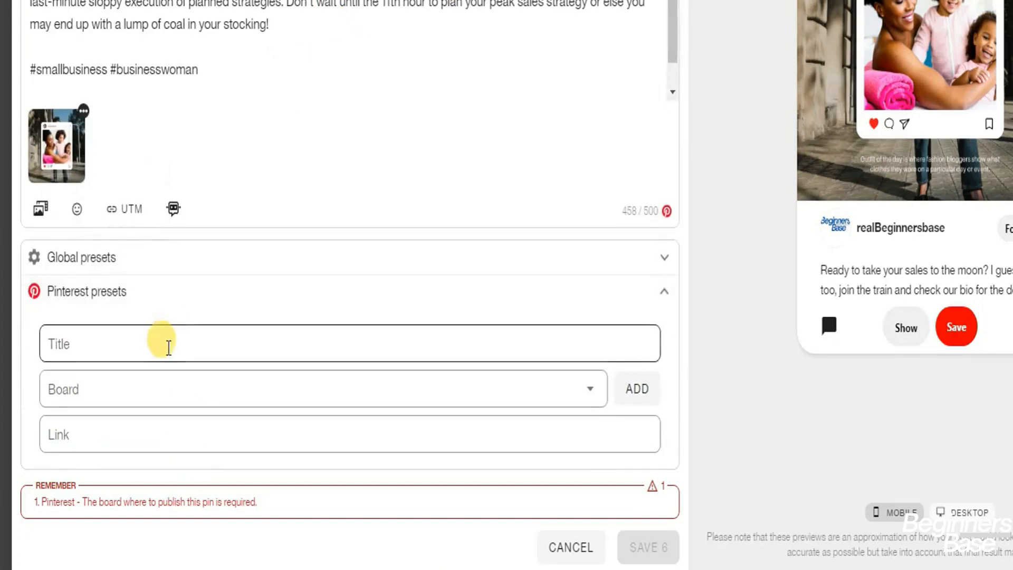
{"action": "left_click", "coordinate": [169, 380]}
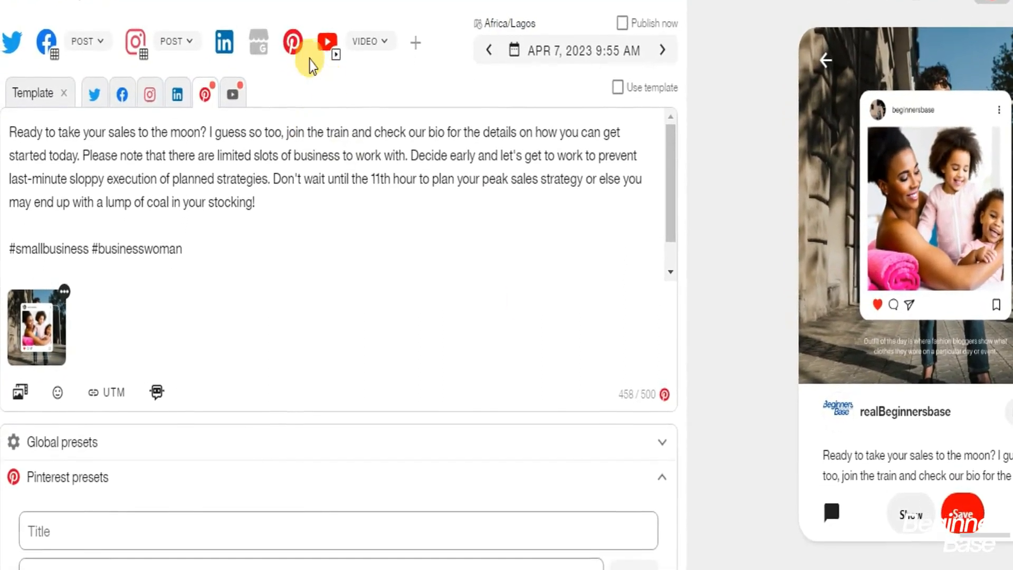
Deselect the Pinterest network, then switch to the YouTube version and deselect YouTube too
{"action": "left_click", "coordinate": [305, 37]}
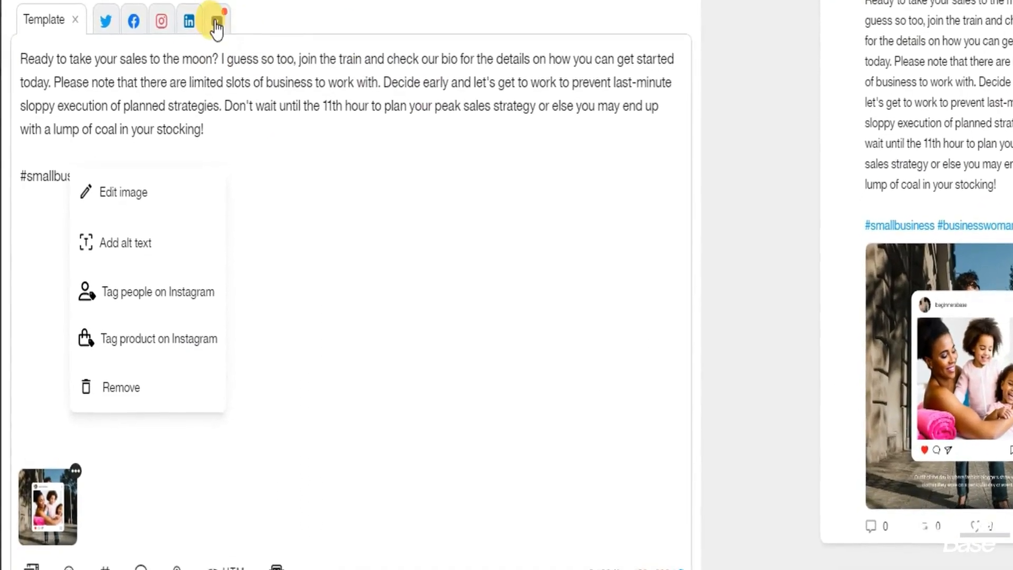
{"action": "left_click", "coordinate": [219, 8]}
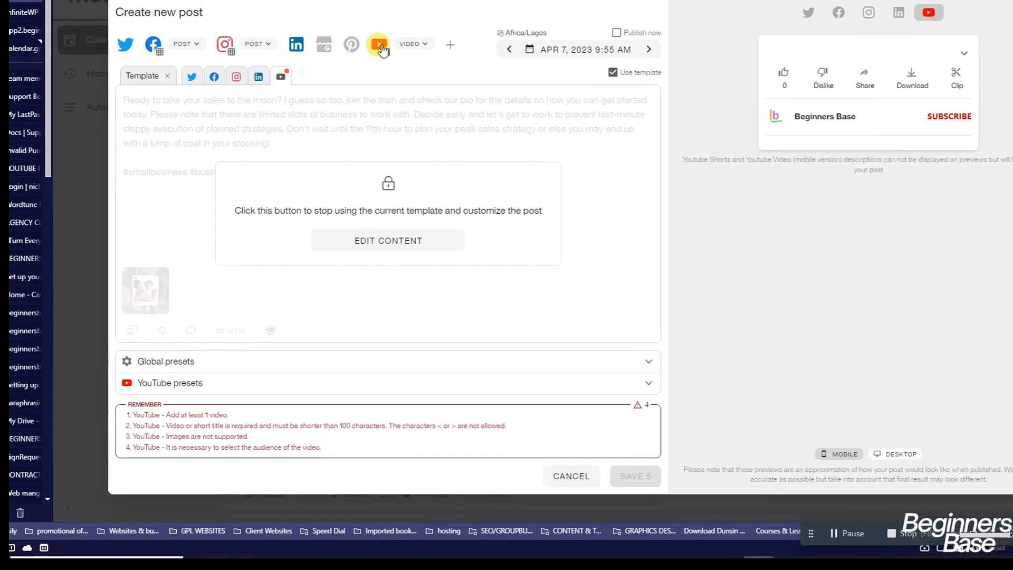
{"action": "left_click", "coordinate": [379, 45]}
{"action": "left_click", "coordinate": [167, 355]}
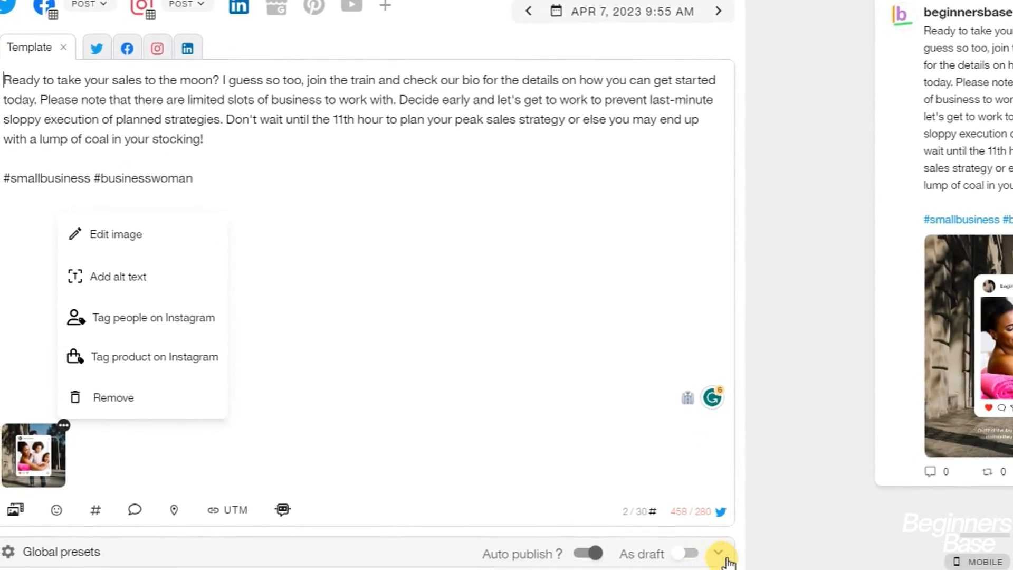
In Global presets turn on As draft and turn off Auto publish, then view the Facebook version
{"action": "left_click", "coordinate": [715, 560]}
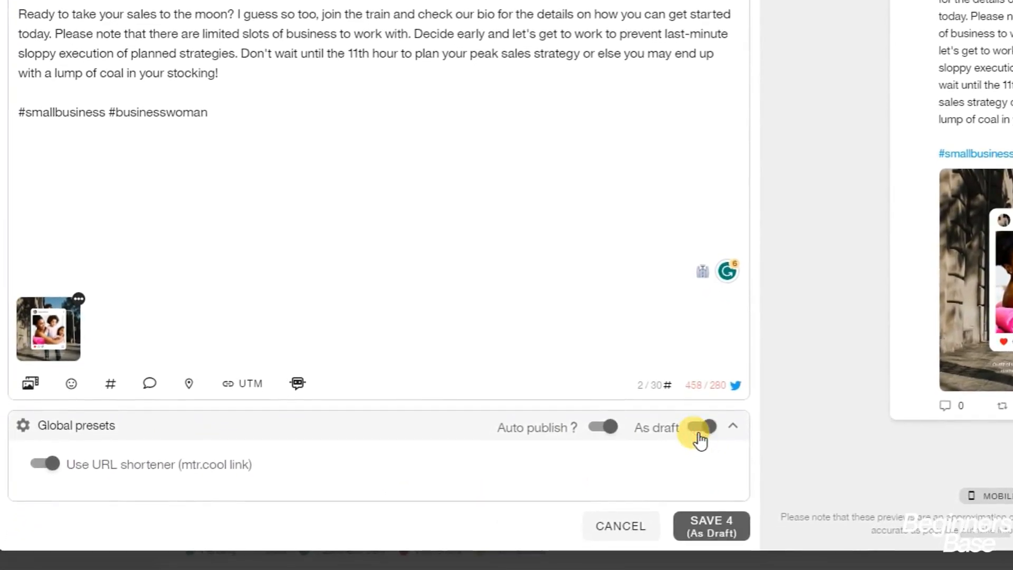
{"action": "left_click", "coordinate": [607, 428]}
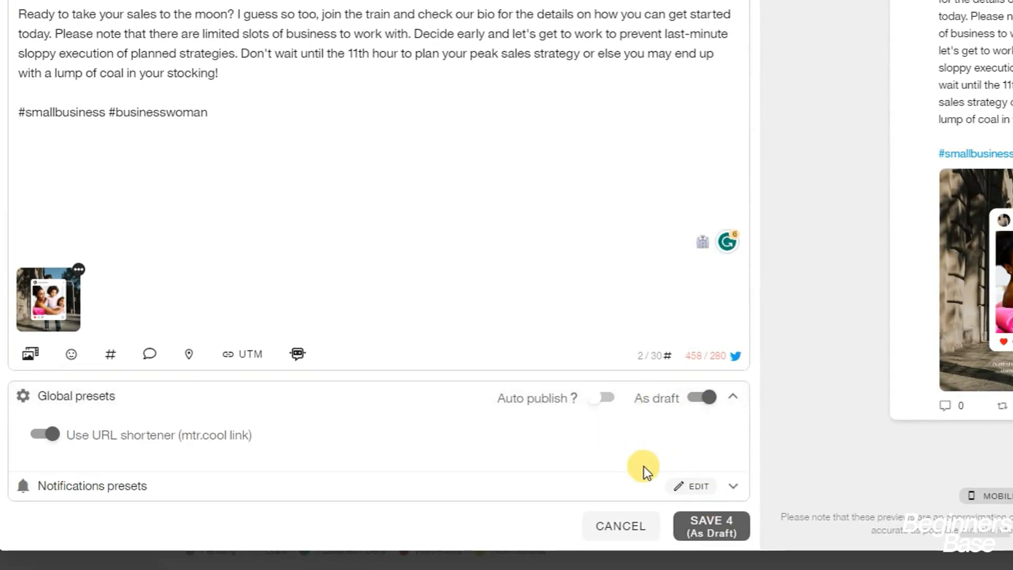
{"action": "left_click", "coordinate": [686, 483]}
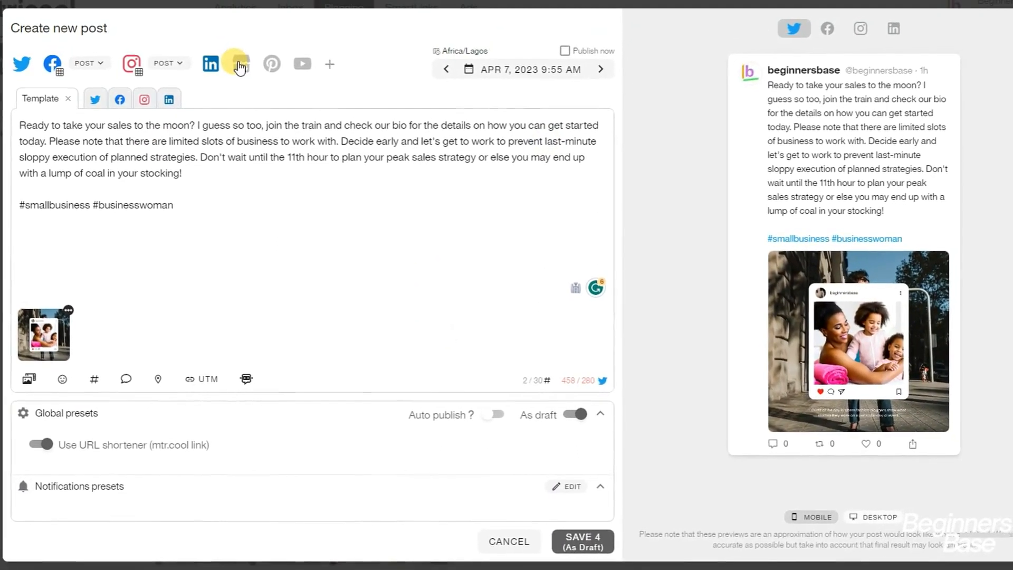
{"action": "left_click", "coordinate": [94, 100]}
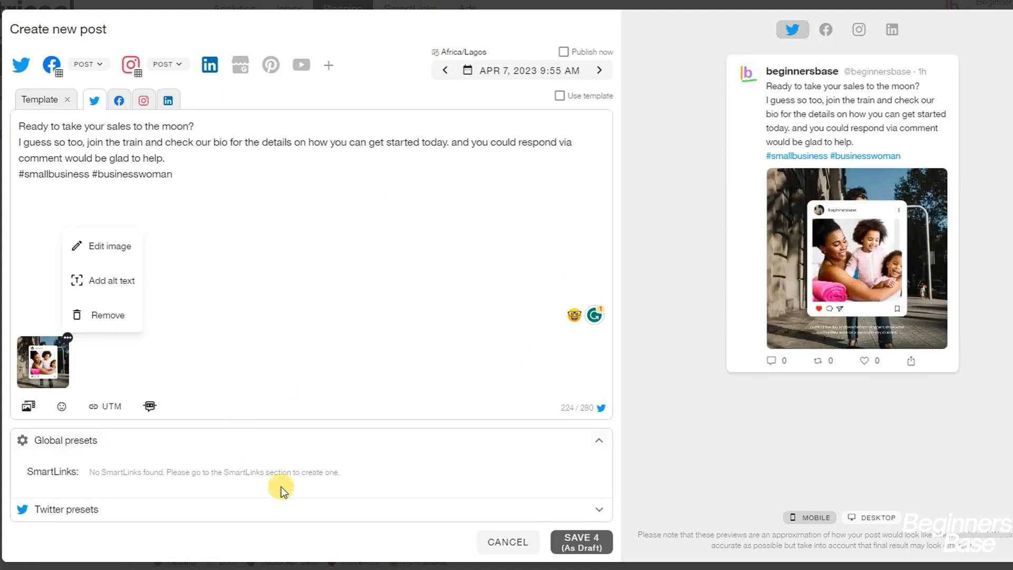
{"action": "left_click", "coordinate": [426, 451]}
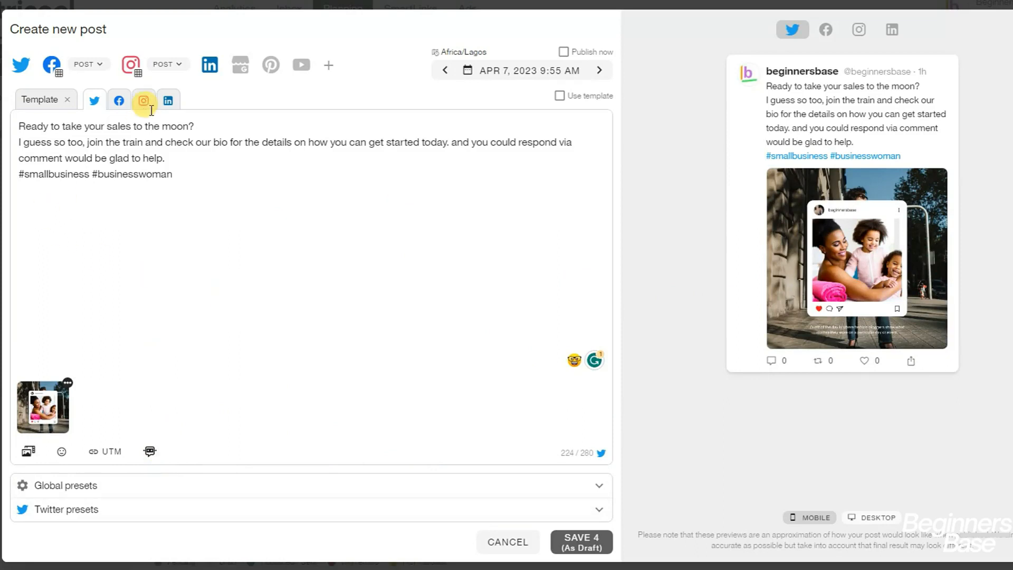
{"action": "left_click", "coordinate": [120, 101]}
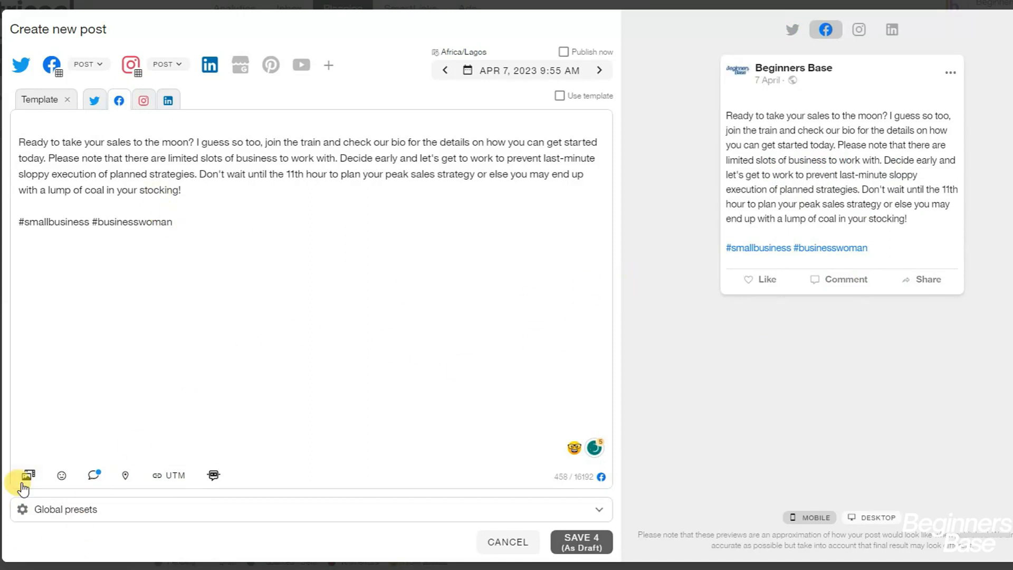
Open the Facebook editor's Add image / Add video menu and start adding an image
{"action": "left_click", "coordinate": [92, 346]}
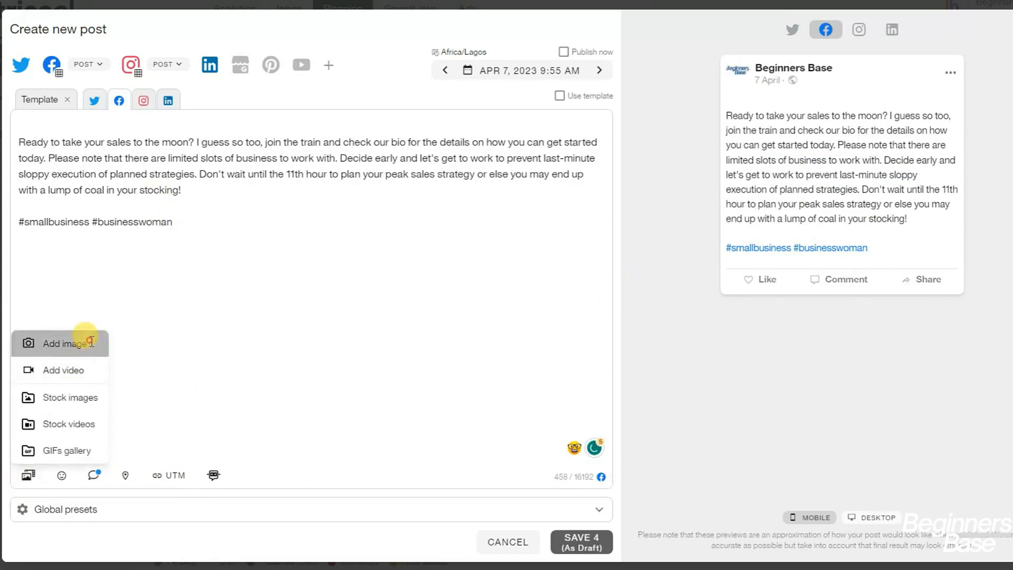
{"action": "left_click", "coordinate": [355, 294]}
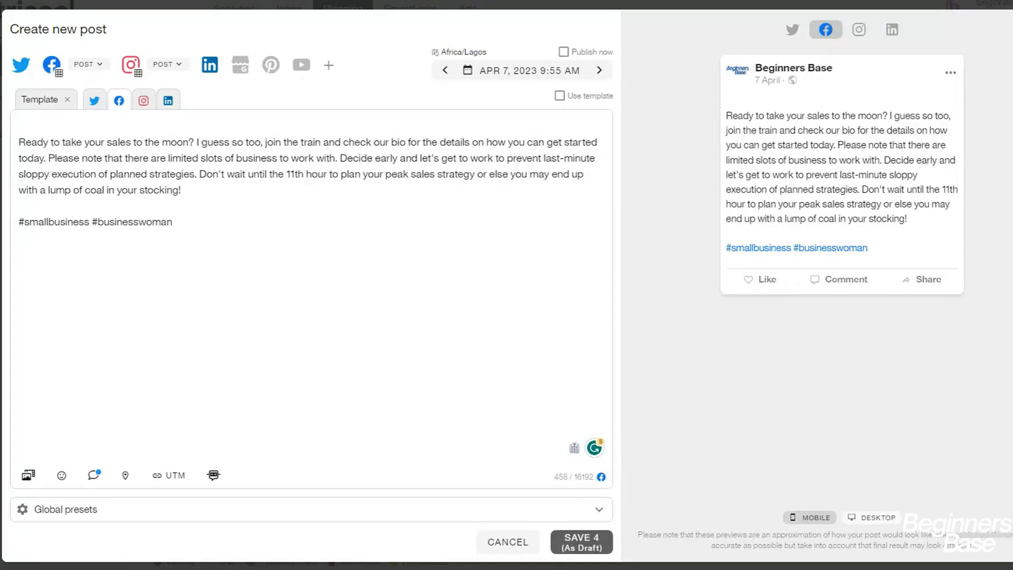
{"action": "left_click", "coordinate": [26, 484]}
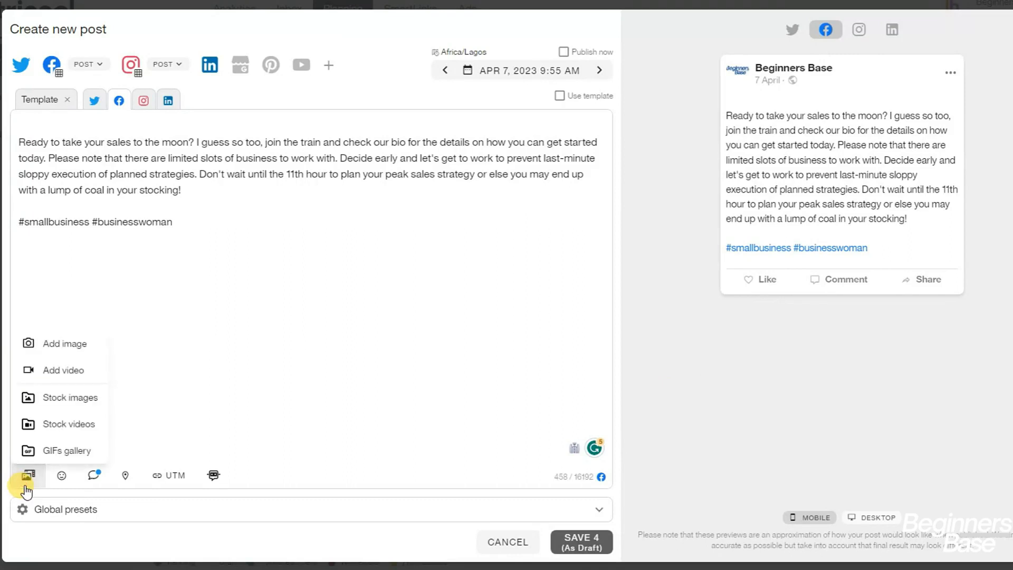
{"action": "left_click", "coordinate": [49, 345]}
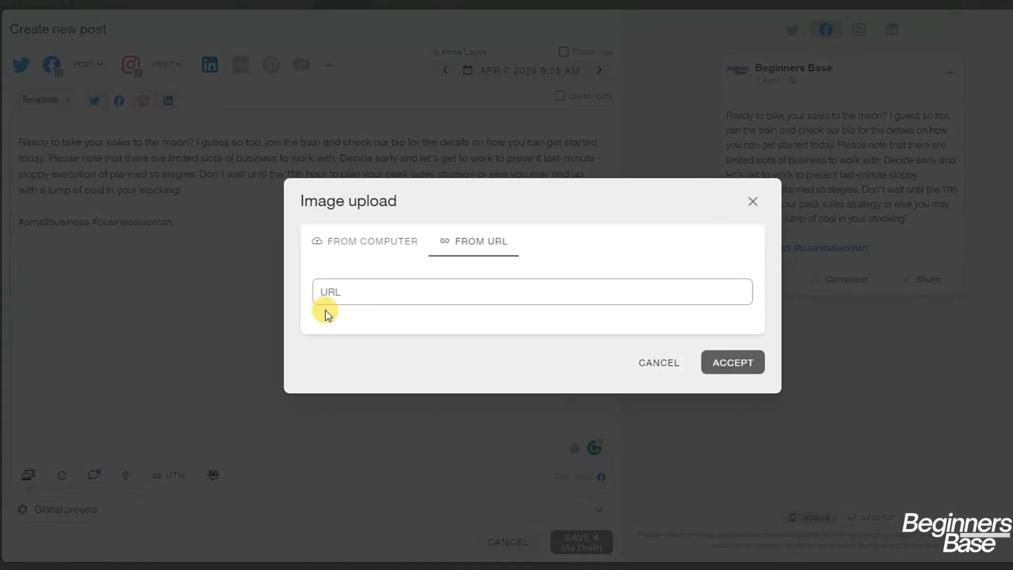
Paste the Google Drive share link into the From URL field and accept it to attach the image
{"action": "left_click", "coordinate": [359, 293]}
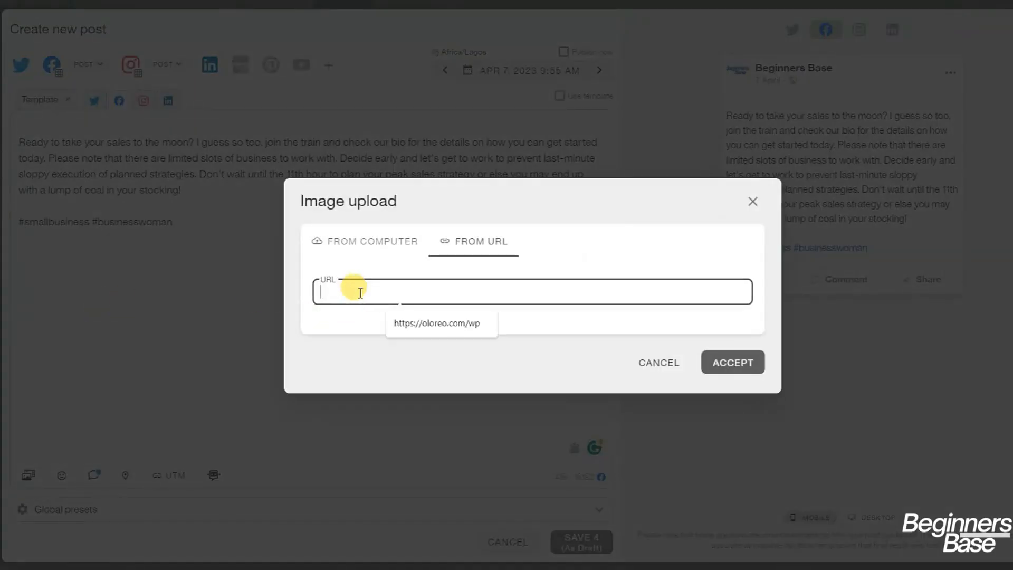
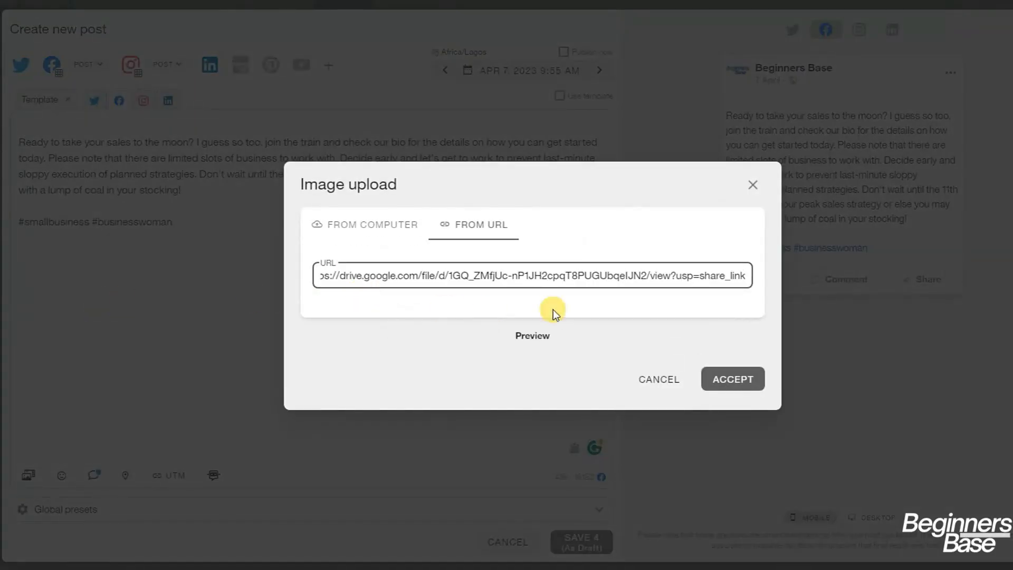
{"action": "left_click", "coordinate": [712, 379]}
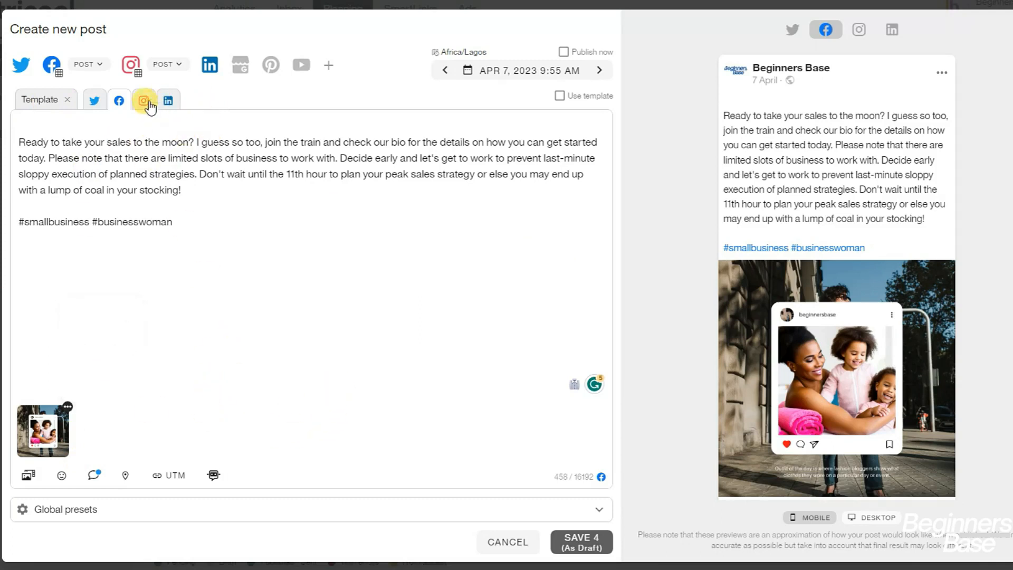
{"action": "left_click", "coordinate": [167, 101]}
Check the Instagram, Facebook and Twitter versions, then save all four as drafts for Fri 4/7, 9:55 AM
{"action": "left_click", "coordinate": [143, 101]}
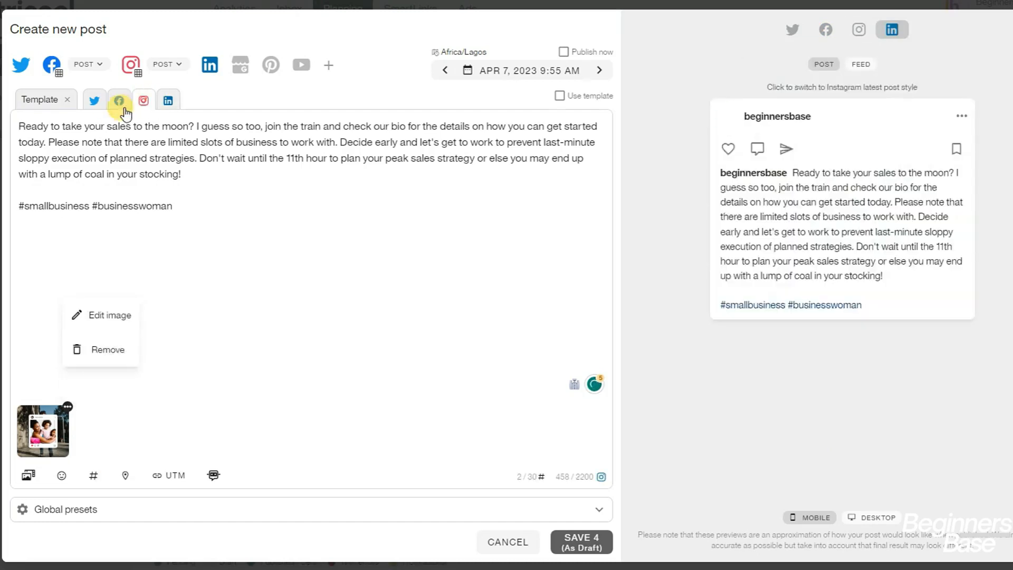
{"action": "left_click", "coordinate": [119, 103]}
{"action": "left_click", "coordinate": [94, 101]}
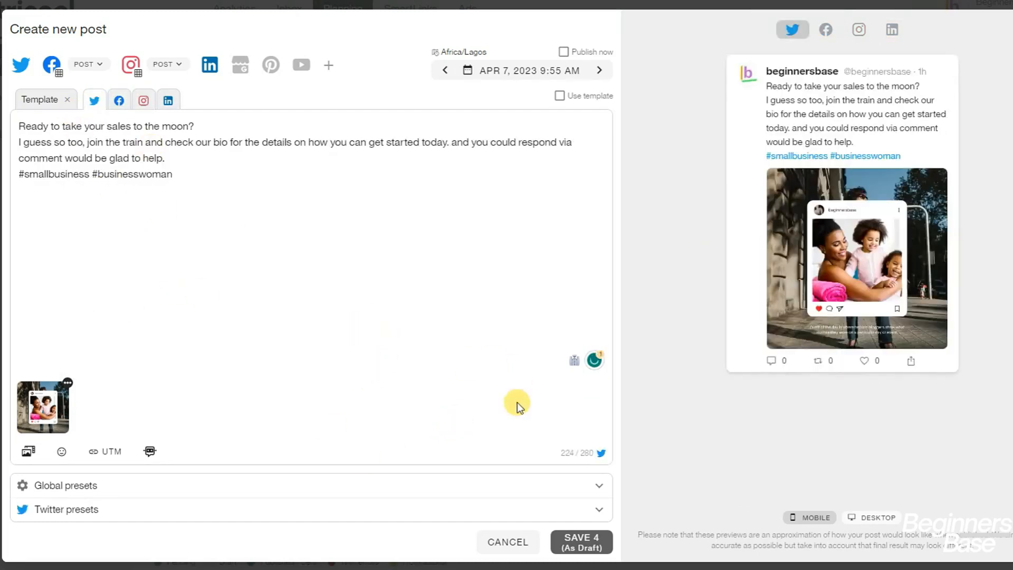
{"action": "left_click", "coordinate": [571, 544]}
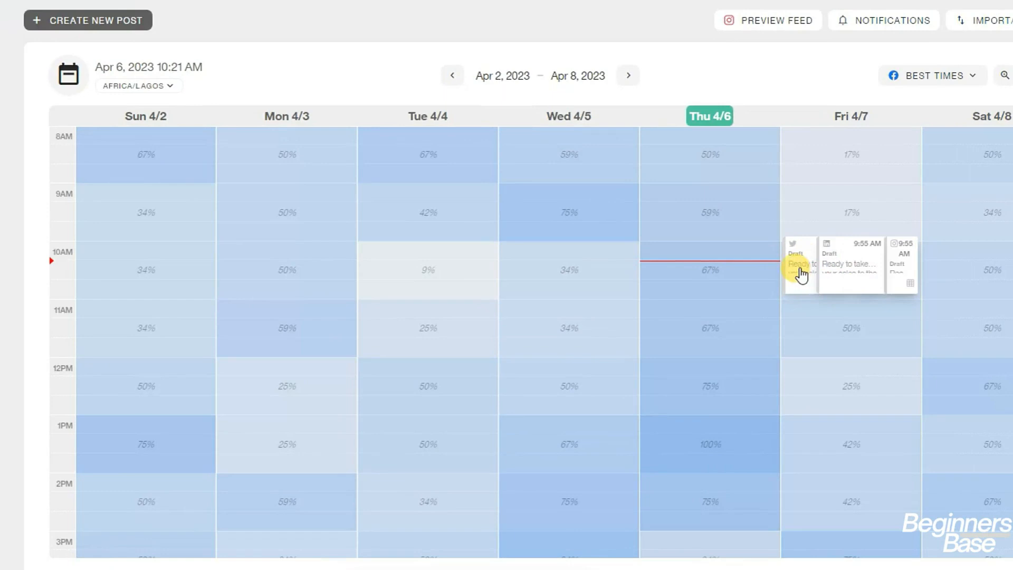
{"action": "mouse_move", "coordinate": [807, 268]}
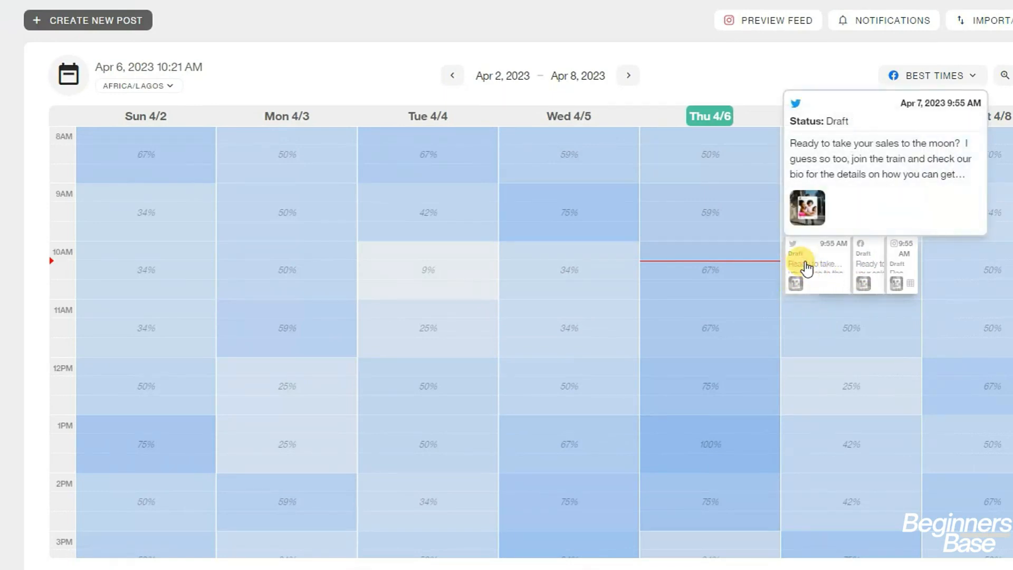
{"action": "left_click", "coordinate": [806, 264]}
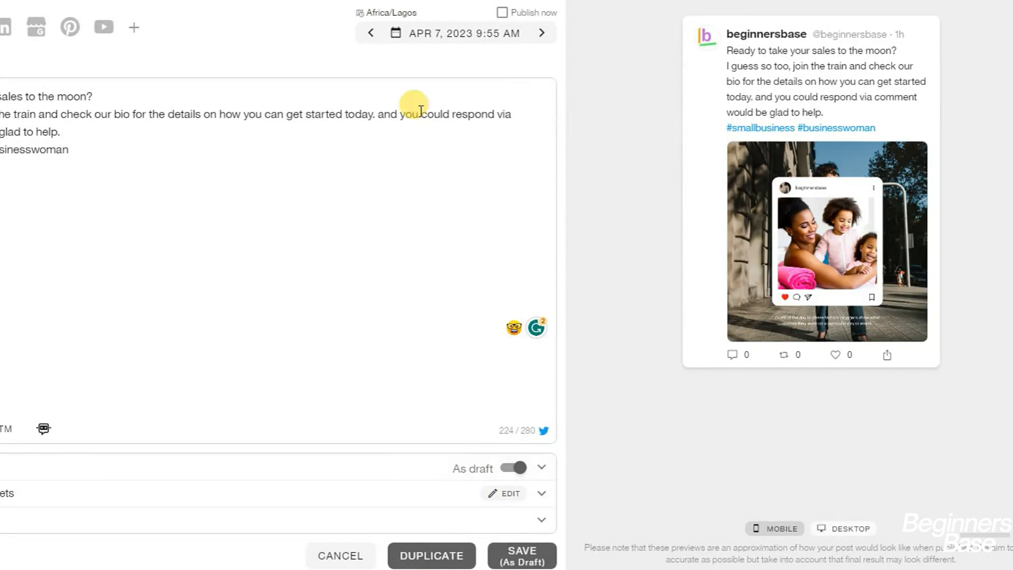
{"action": "left_click", "coordinate": [504, 14]}
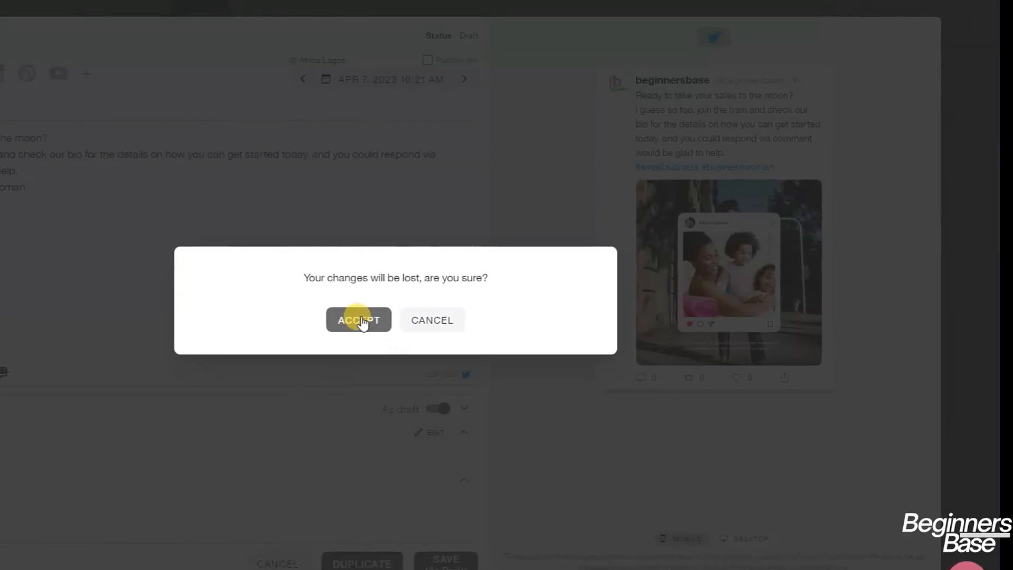
{"action": "left_click", "coordinate": [360, 323]}
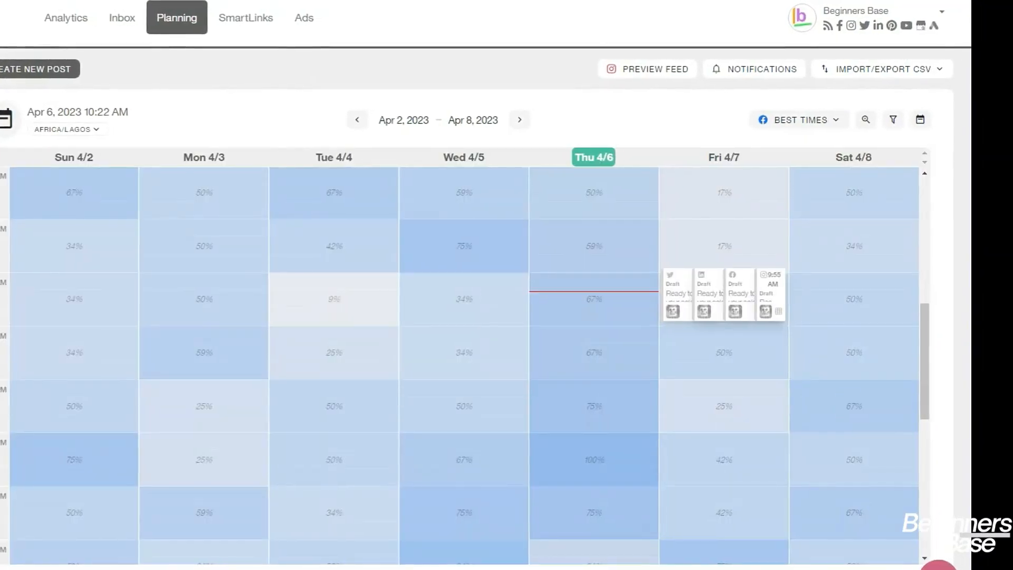
Switch the calendar's Best Times overlay from Facebook to Instagram, then to Twitter, and close the options
{"action": "mouse_move", "coordinate": [741, 327]}
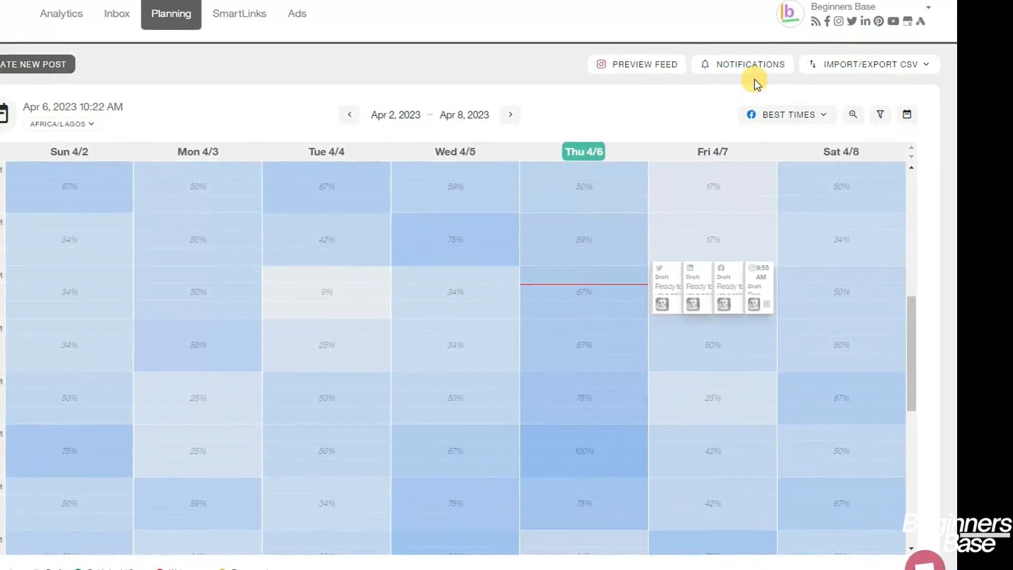
{"action": "left_click", "coordinate": [785, 116]}
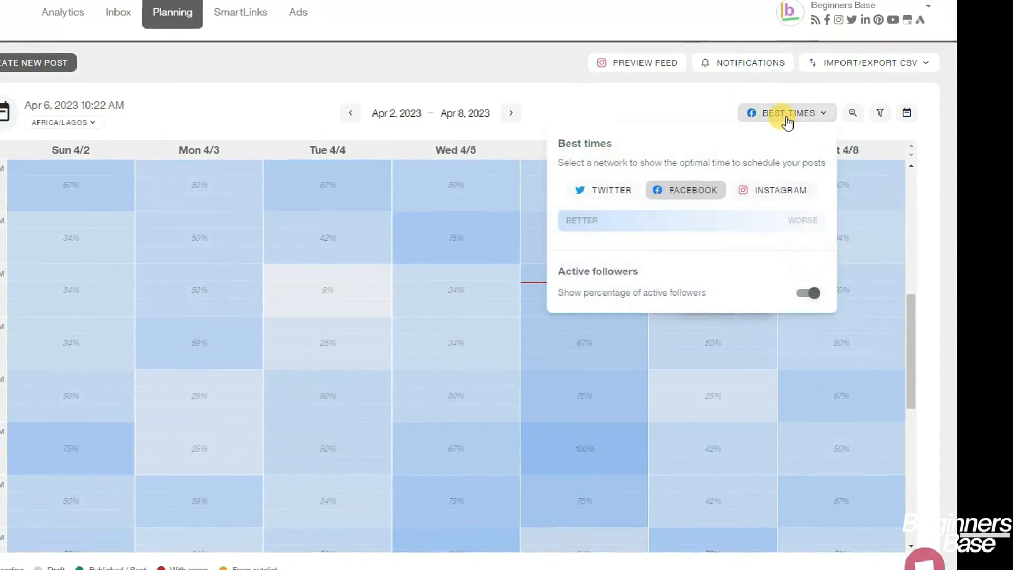
{"action": "left_click", "coordinate": [770, 189]}
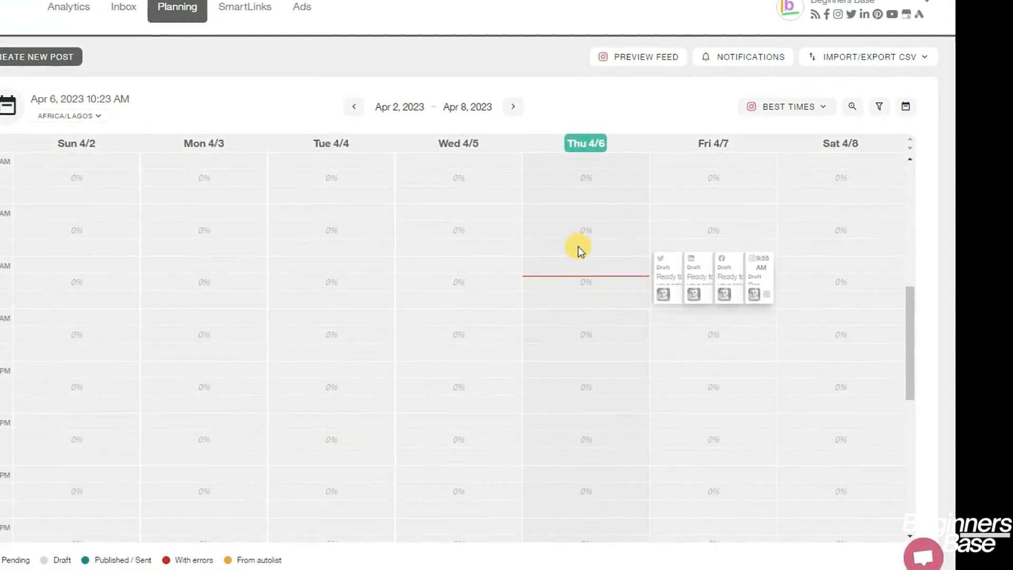
{"action": "left_click", "coordinate": [775, 105]}
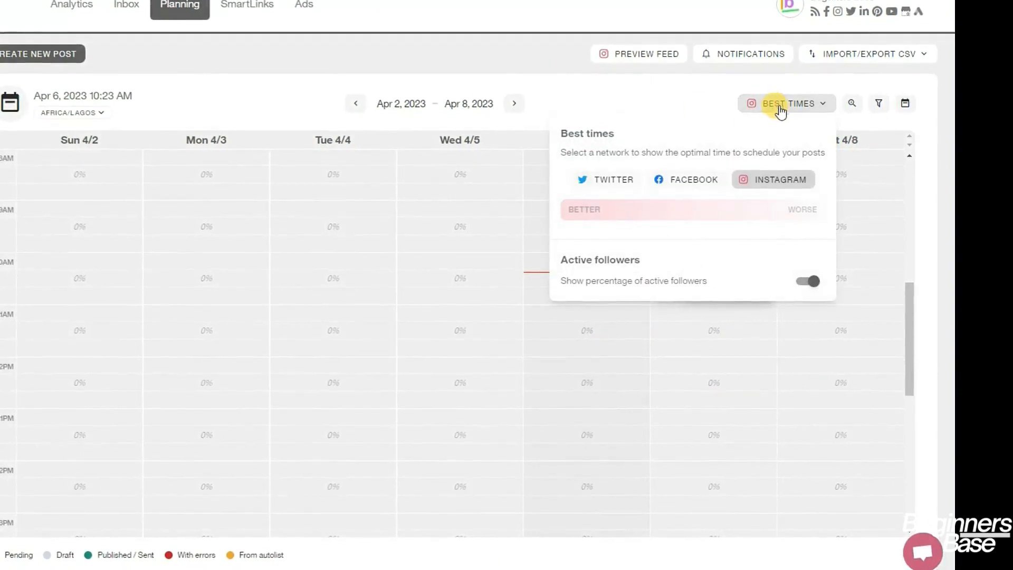
{"action": "left_click", "coordinate": [600, 173]}
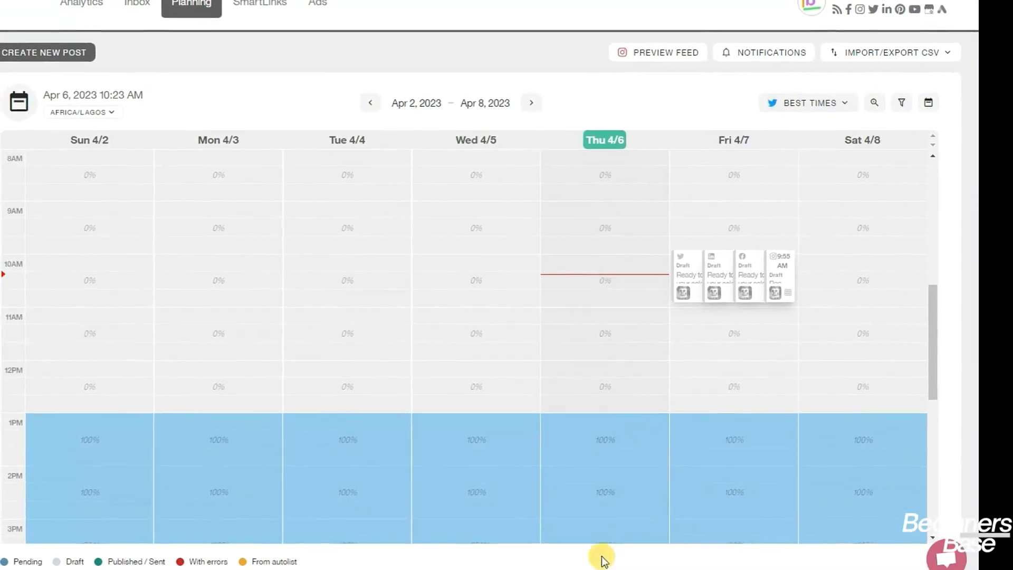
{"action": "scroll", "coordinate": [70, 457], "scroll_direction": "down", "scroll_amount": 3}
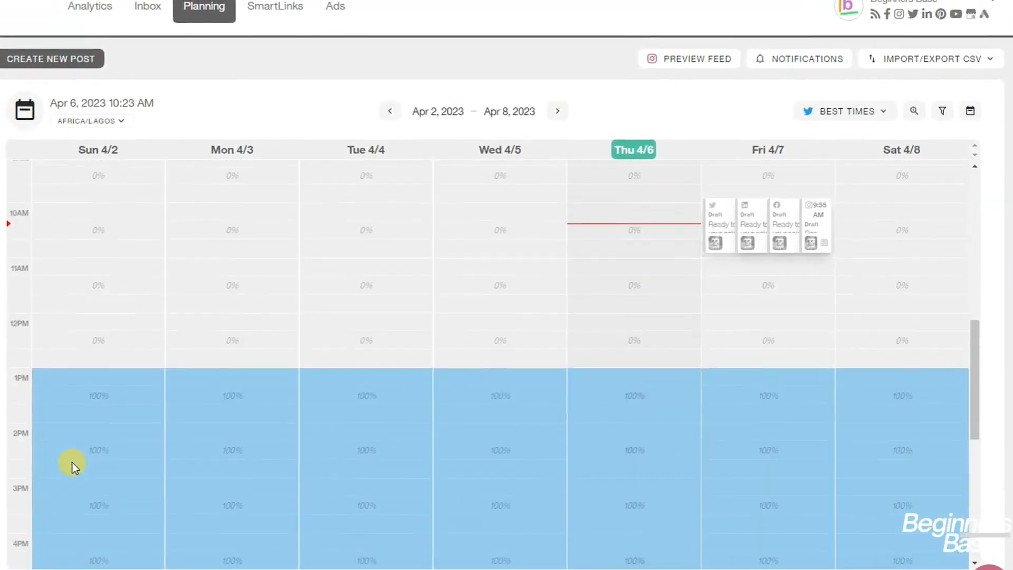
{"action": "scroll", "coordinate": [74, 468], "scroll_direction": "down", "scroll_amount": 2}
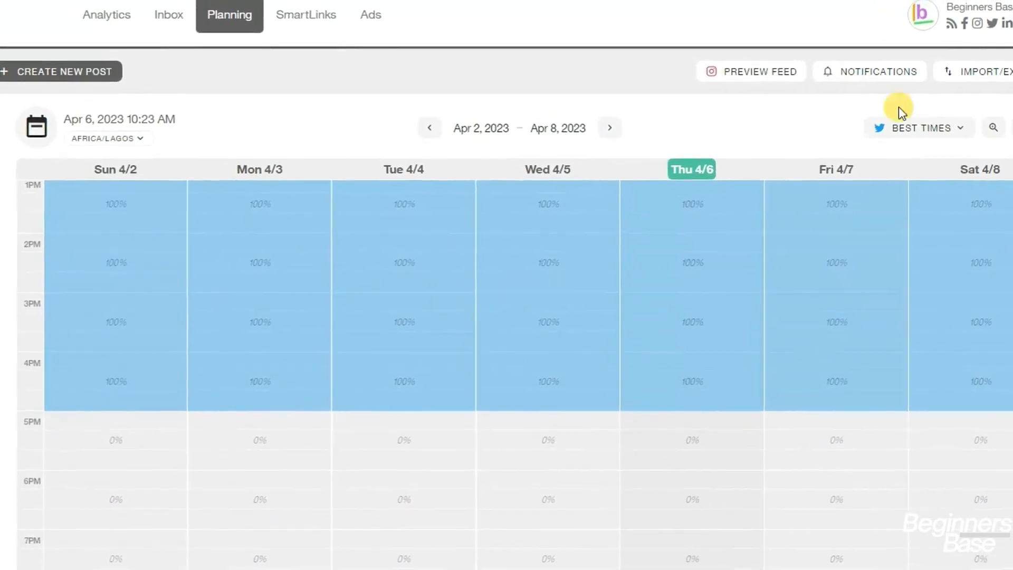
{"action": "left_click", "coordinate": [970, 131]}
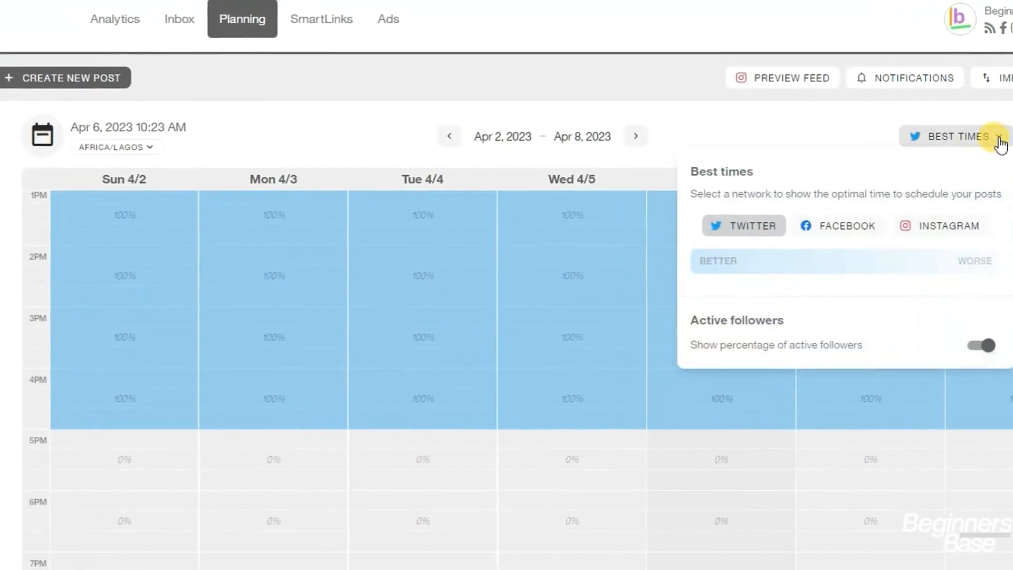
{"action": "scroll", "coordinate": [533, 321], "scroll_direction": "up", "scroll_amount": 5}
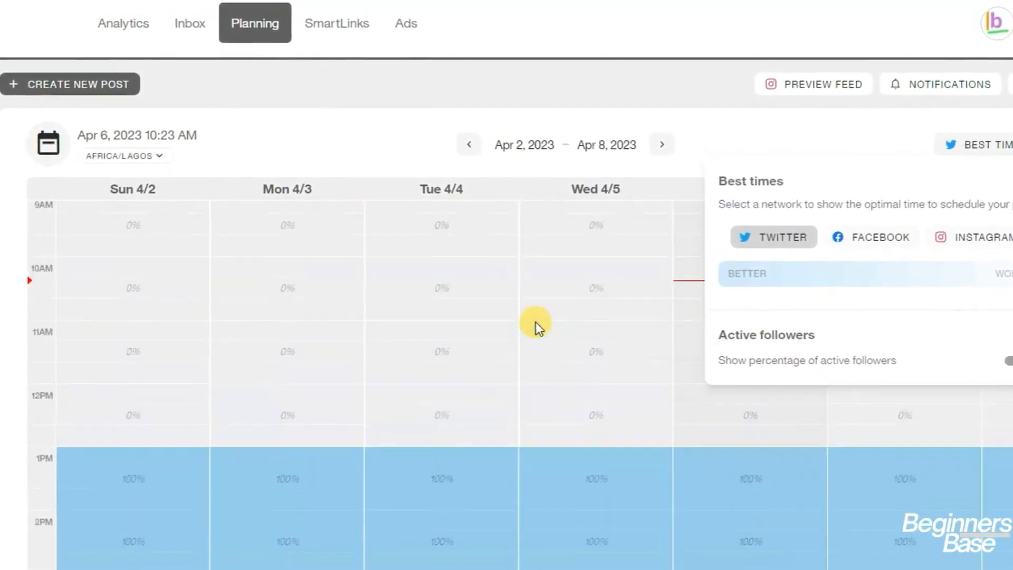
{"action": "scroll", "coordinate": [544, 327], "scroll_direction": "up", "scroll_amount": 3}
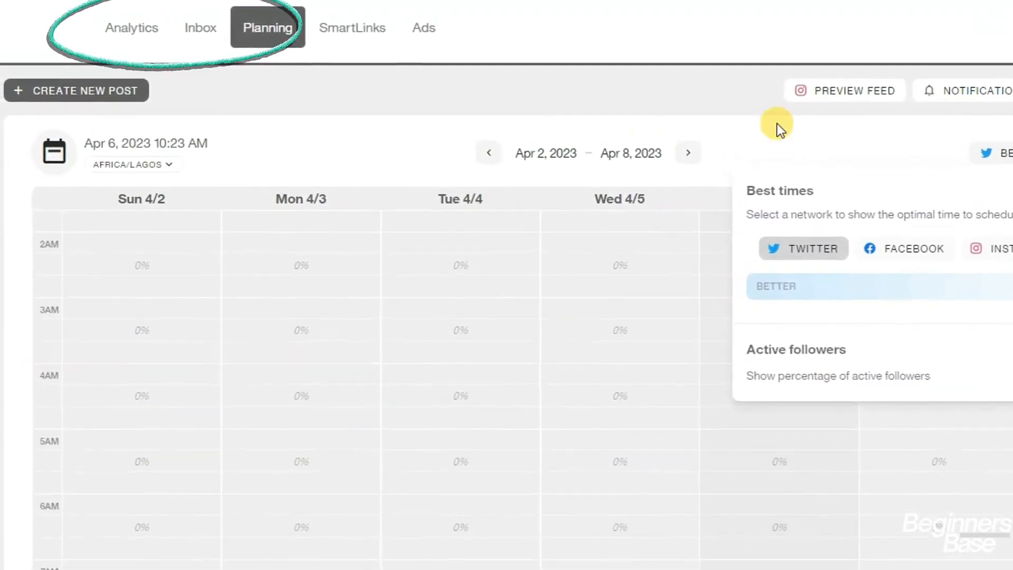
{"action": "left_click", "coordinate": [753, 117]}
{"action": "scroll", "coordinate": [945, 331], "scroll_direction": "up", "scroll_amount": 2}
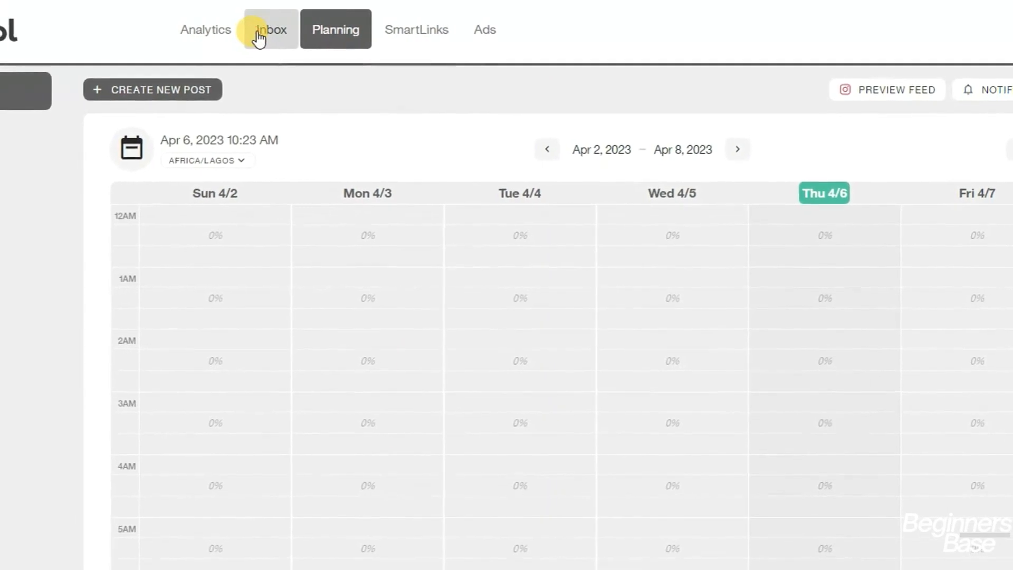
Open the Inbox and scroll through the ALL list of Instagram and LinkedIn conversations
{"action": "left_click", "coordinate": [285, 36]}
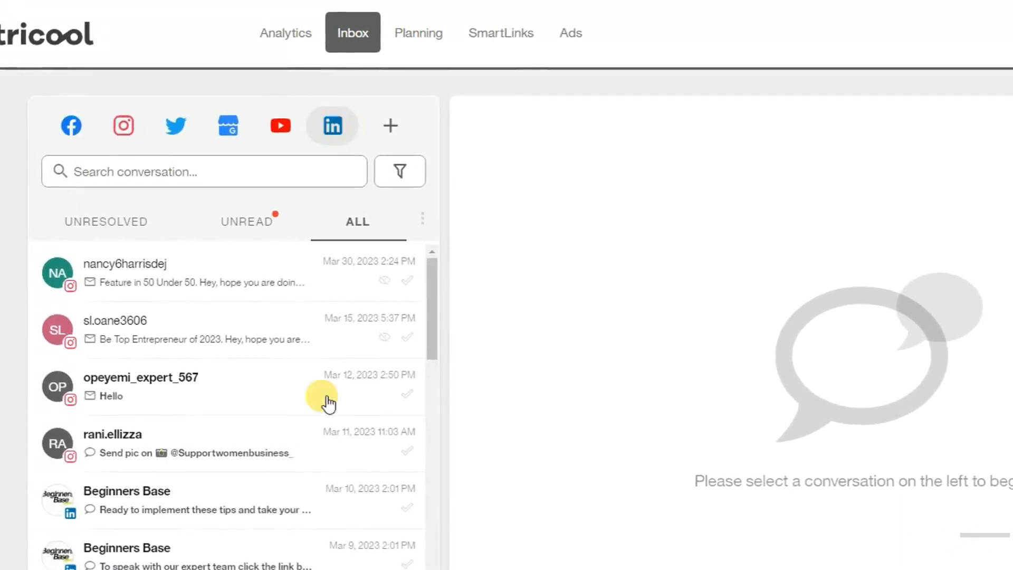
{"action": "scroll", "coordinate": [266, 464], "scroll_direction": "down", "scroll_amount": 5}
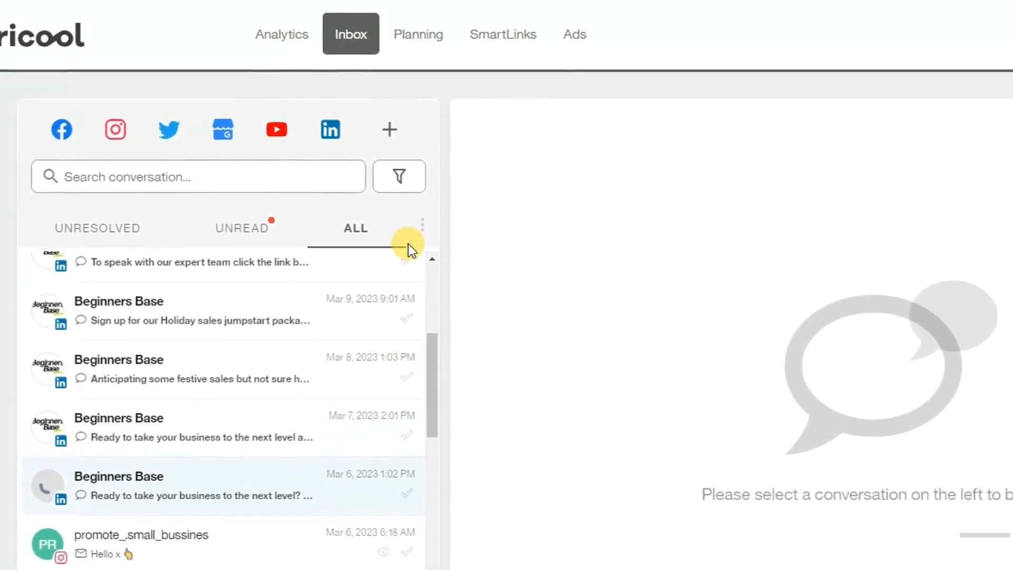
{"action": "scroll", "coordinate": [409, 243], "scroll_direction": "down", "scroll_amount": 1}
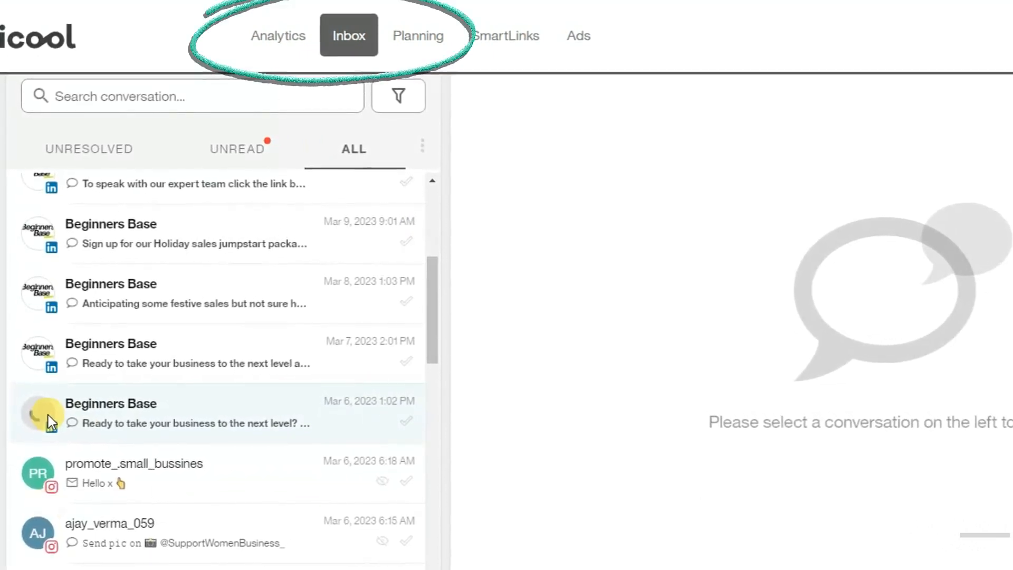
{"action": "scroll", "coordinate": [170, 467], "scroll_direction": "down", "scroll_amount": 1}
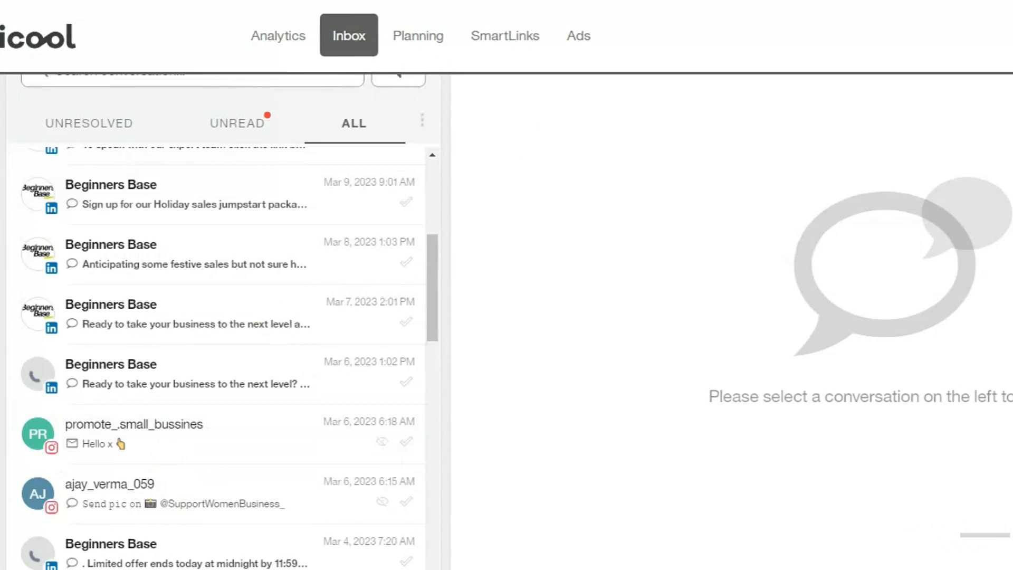
{"action": "scroll", "coordinate": [233, 417], "scroll_direction": "up", "scroll_amount": 4}
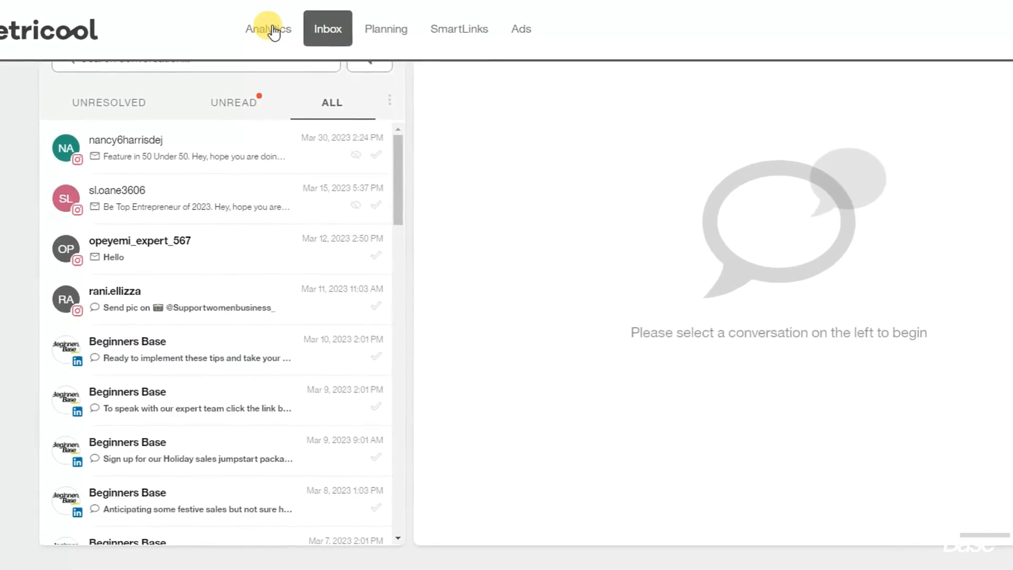
{"action": "left_click", "coordinate": [272, 26]}
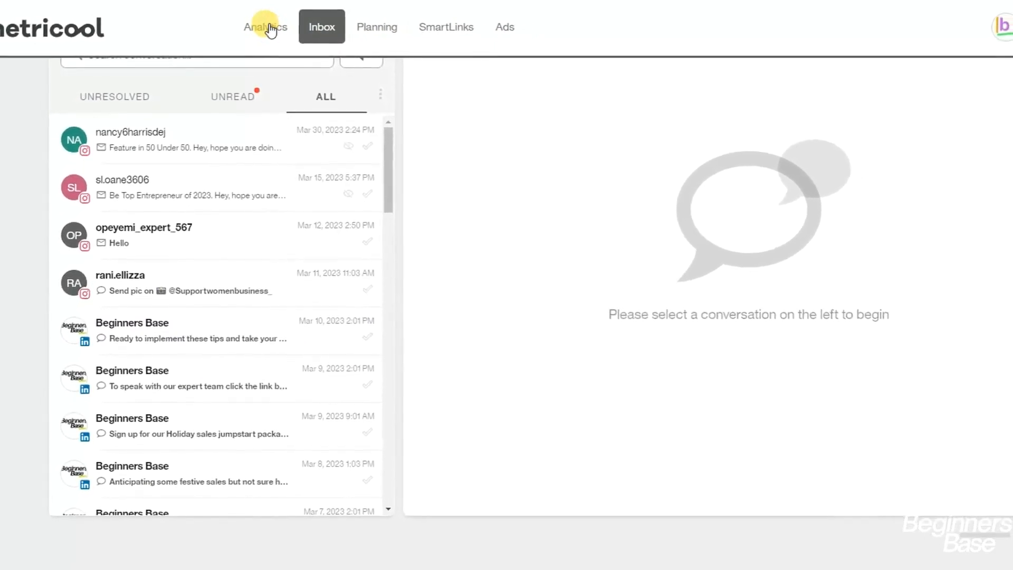
Open Web / Blog analytics for Apr 1–5, 2023 and scroll through page views, visitors, countries and traffic sources
{"action": "left_click", "coordinate": [267, 28]}
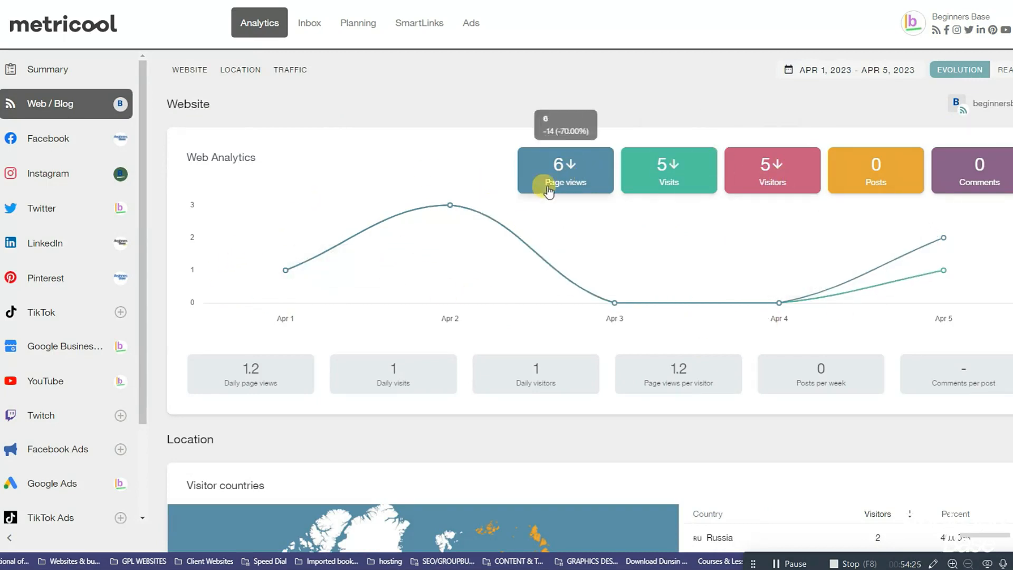
{"action": "scroll", "coordinate": [766, 206], "scroll_direction": "down", "scroll_amount": 1}
{"action": "scroll", "coordinate": [767, 205], "scroll_direction": "down", "scroll_amount": 6}
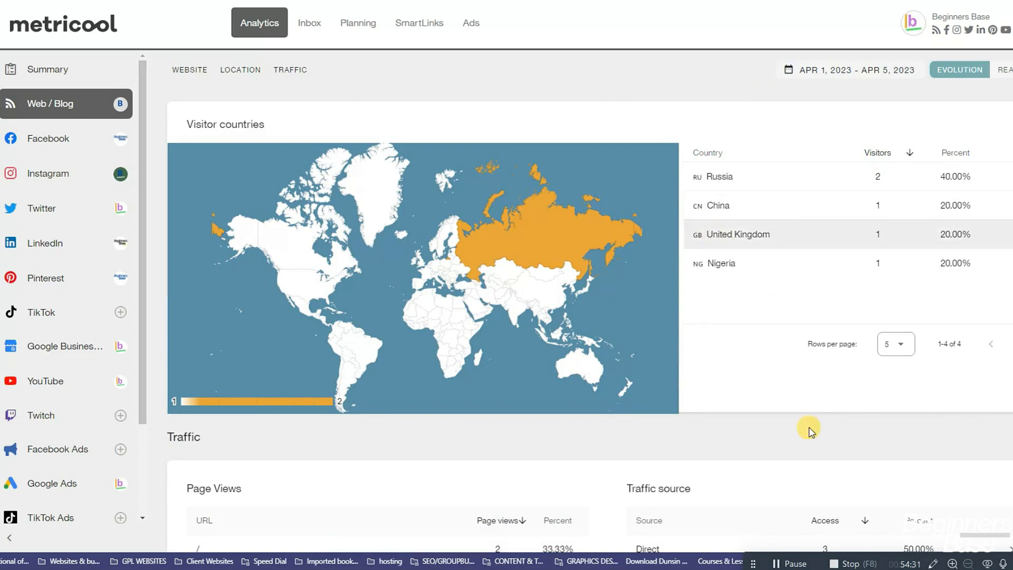
{"action": "scroll", "coordinate": [796, 420], "scroll_direction": "down", "scroll_amount": 5}
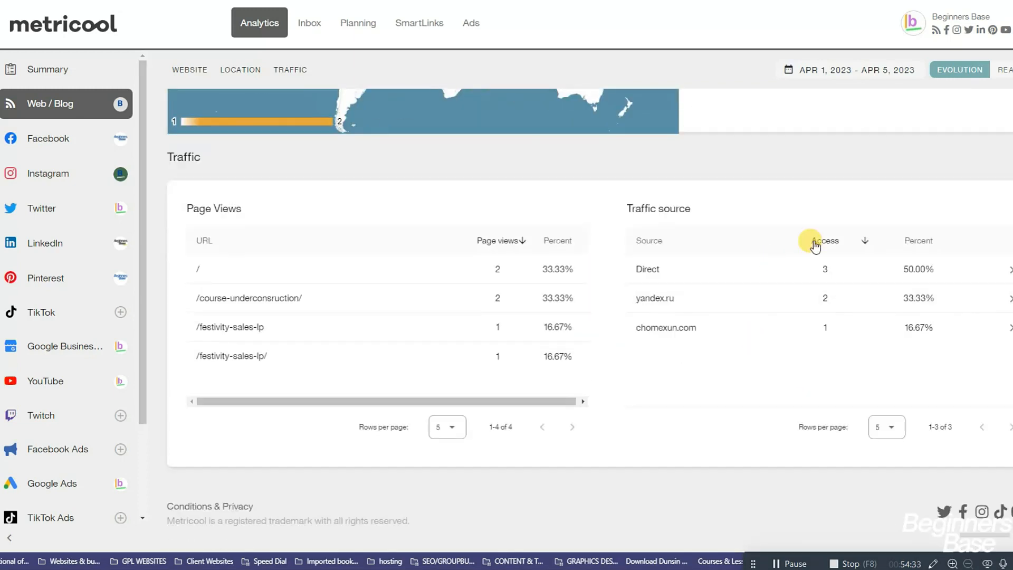